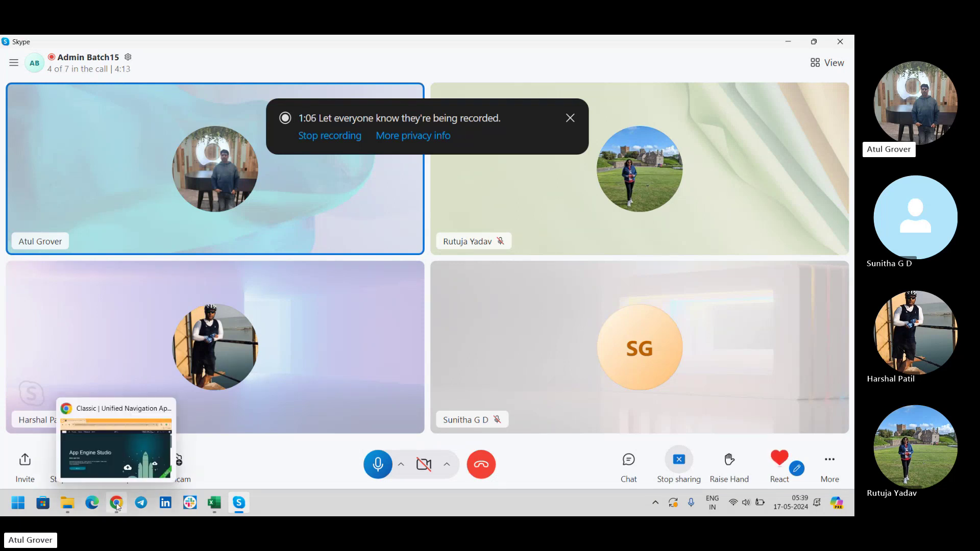
Step: Switch to the ServiceNow instance in Chrome, find the workflow modules in the navigator and open the Workflow Editor
{"action": "left_click", "coordinate": [117, 502]}
{"action": "left_click", "coordinate": [67, 137]}
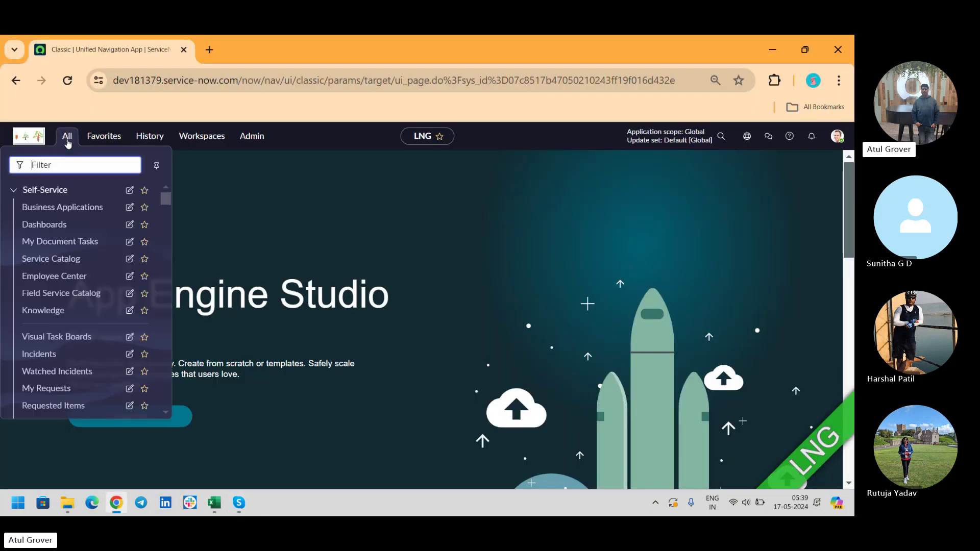
{"action": "type", "text": "workflow"}
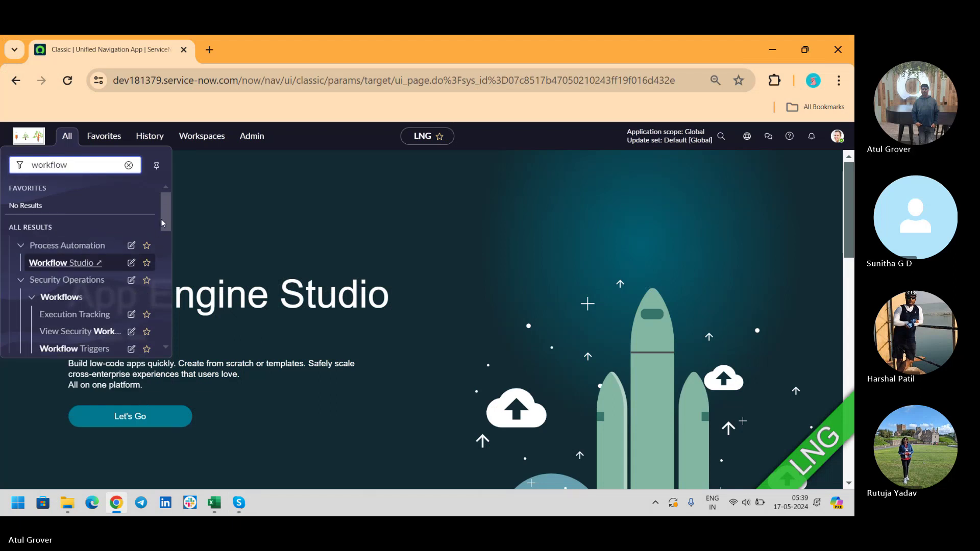
{"action": "left_click_drag", "start_coordinate": [166, 213], "coordinate": [164, 282]}
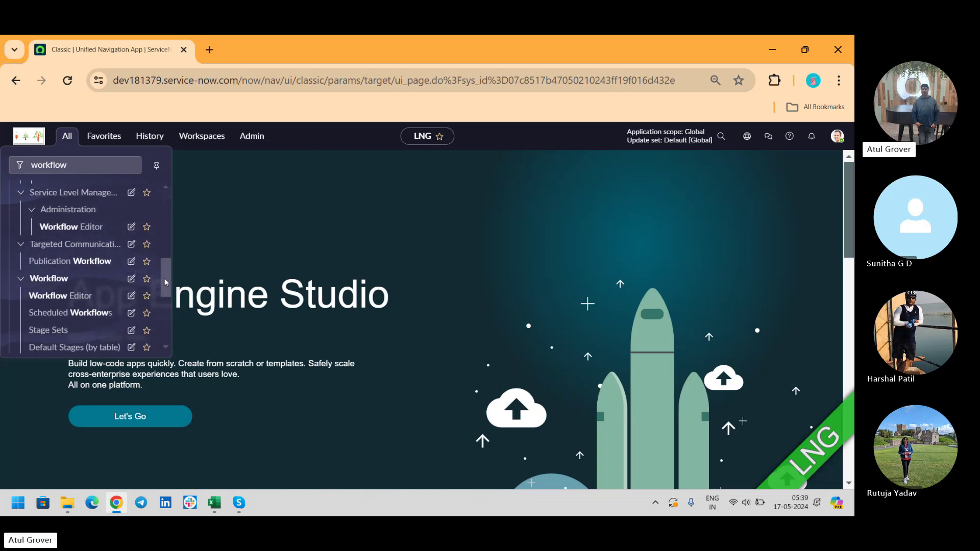
{"action": "left_click", "coordinate": [67, 300]}
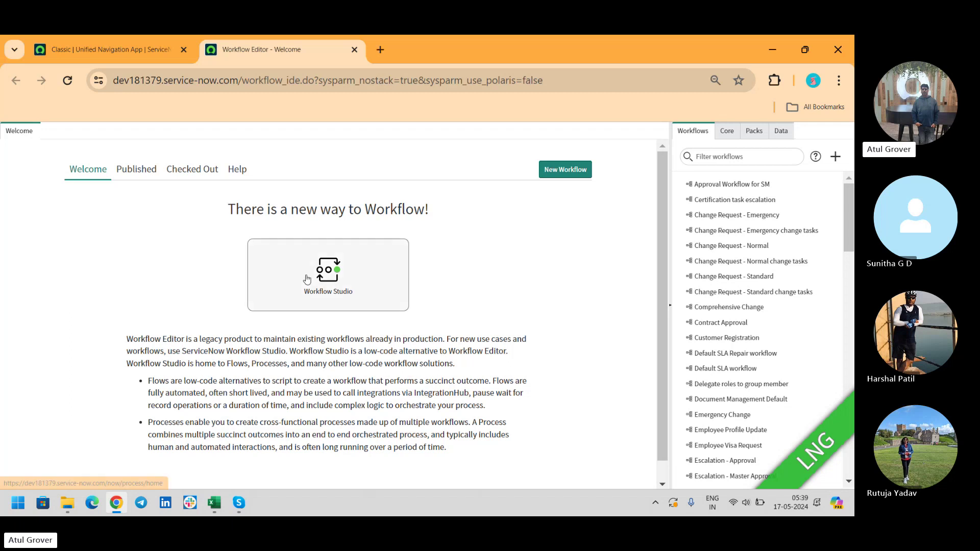
Step: Start a new workflow named LNG and filter its table choices by "sc_"
{"action": "left_click", "coordinate": [565, 169]}
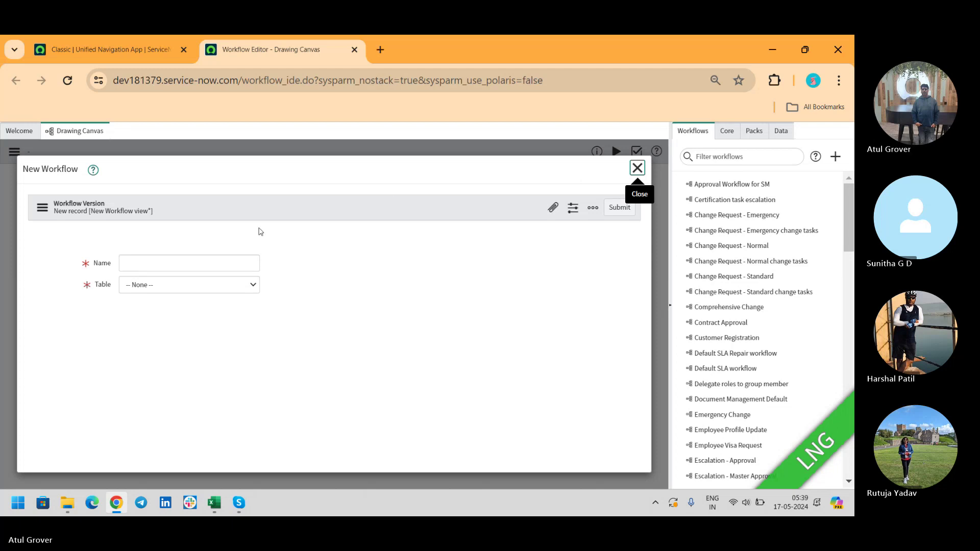
{"action": "left_click", "coordinate": [186, 263]}
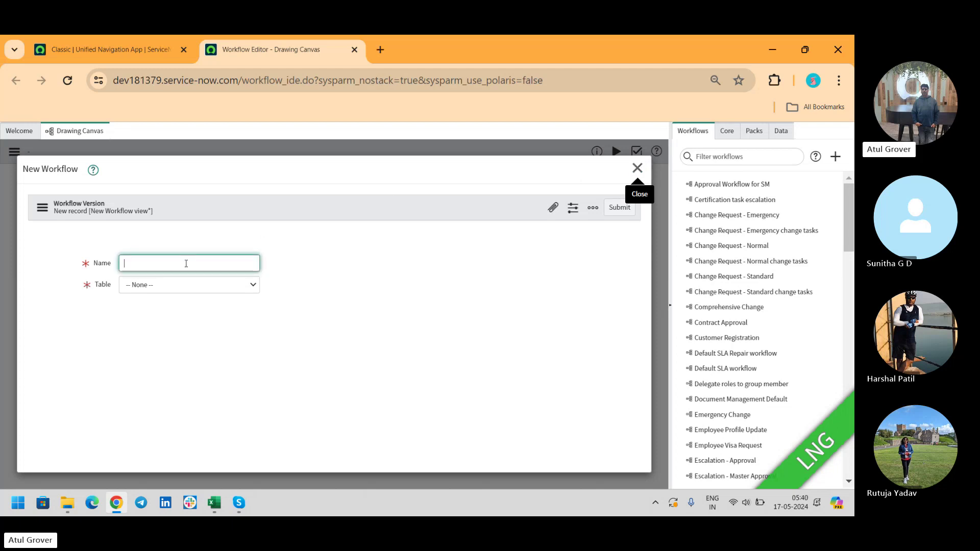
{"action": "type", "text": "LNG"}
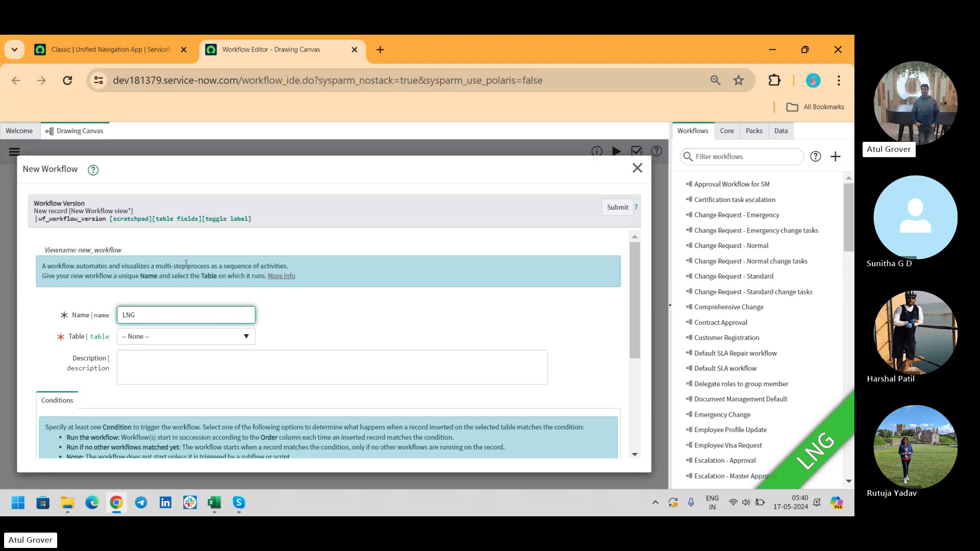
{"action": "left_click", "coordinate": [213, 337]}
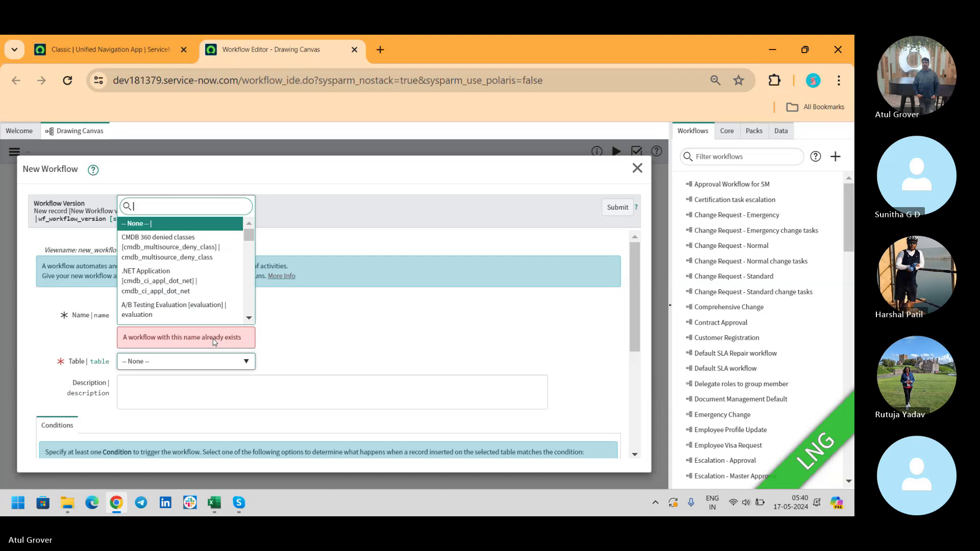
{"action": "type", "text": "sc_"}
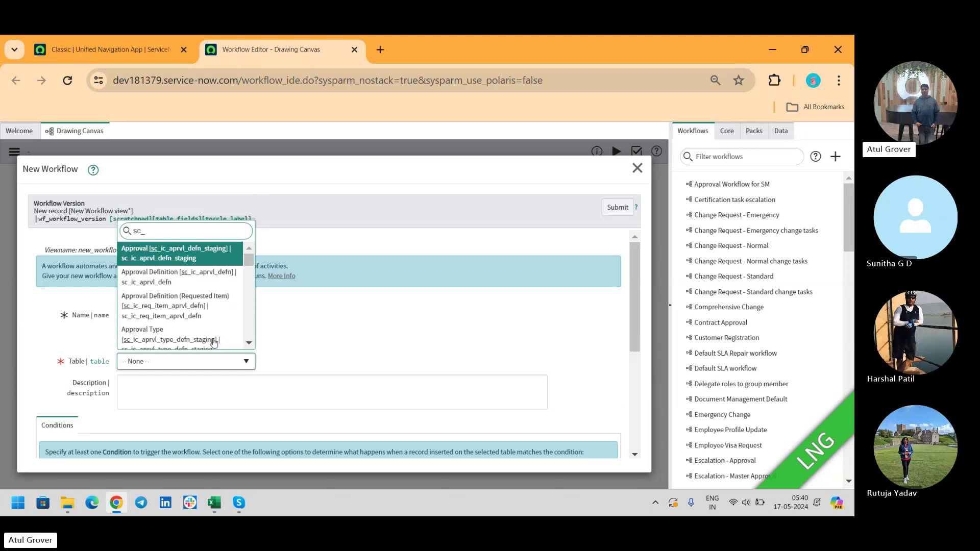
{"action": "type", "text": "cta_ite"}
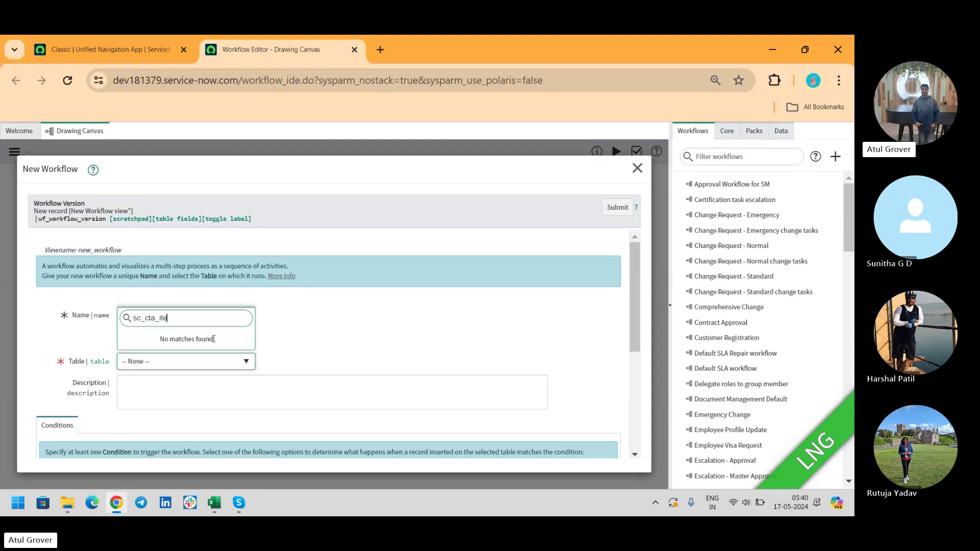
{"action": "key", "text": "BackSpace"}
{"action": "key", "text": "BackSpace"}
{"action": "key", "text": "BackSpace"}
{"action": "key", "text": "BackSpace"}
{"action": "key", "text": "BackSpace"}
{"action": "type", "text": "s"}
{"action": "key", "text": "BackSpace"}
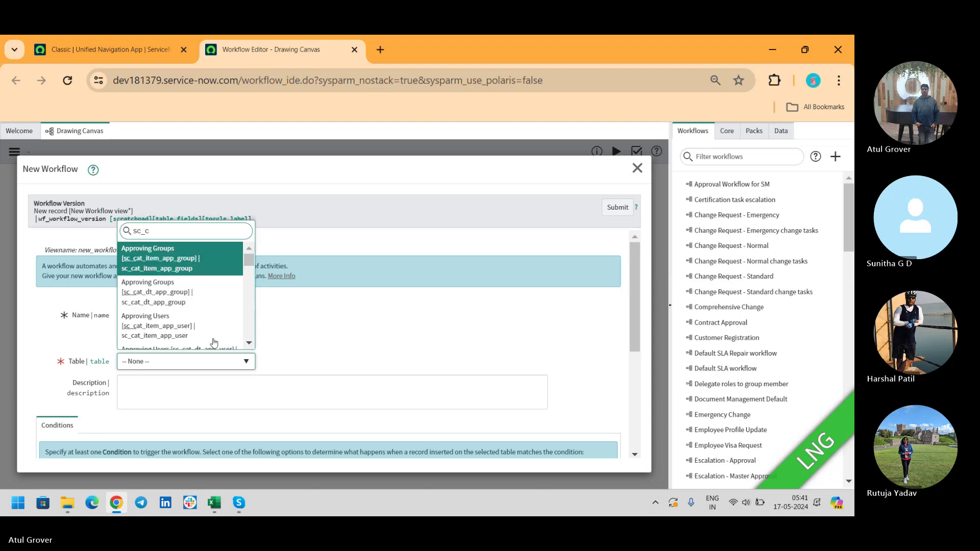
{"action": "type", "text": "s"}
{"action": "key", "text": "BackSpace"}
{"action": "key", "text": "BackSpace"}
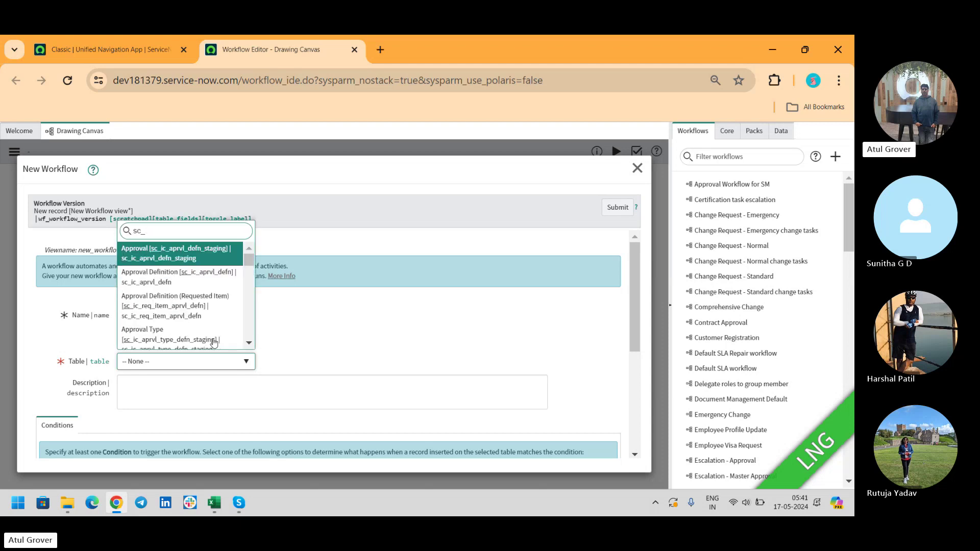
{"action": "type", "text": "sc"}
{"action": "key", "text": "BackSpace"}
{"action": "key", "text": "BackSpace"}
{"action": "key", "text": "BackSpace"}
{"action": "type", "text": "cat"}
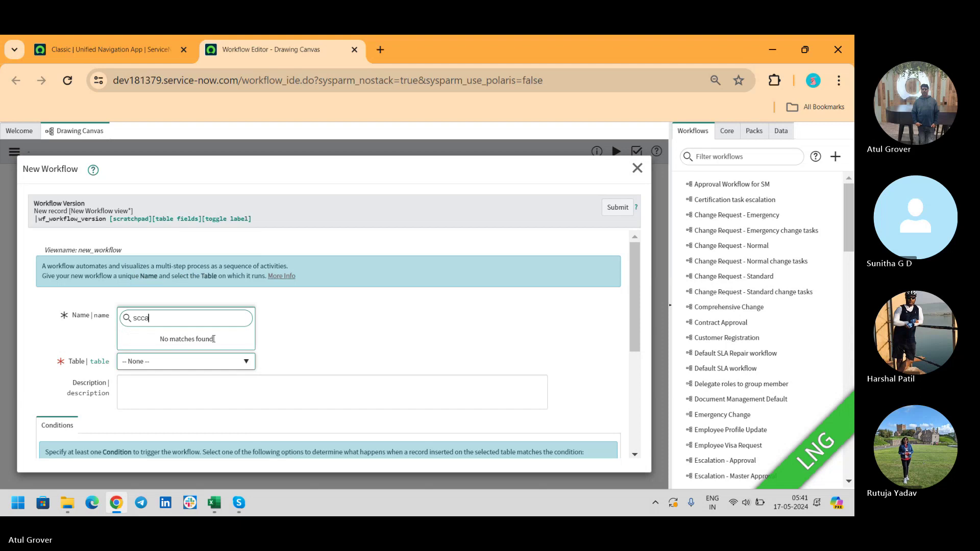
{"action": "key", "text": "BackSpace"}
{"action": "key", "text": "BackSpace"}
{"action": "key", "text": "BackSpace"}
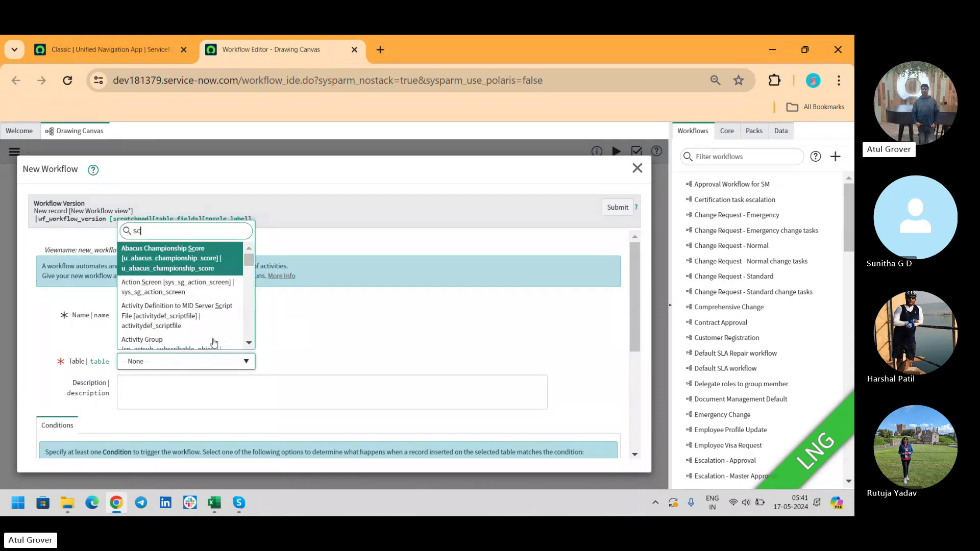
Step: Filter the table choices by "sc_cat_item" and set the workflow's table to Catalog Item [sc_cat_item]
{"action": "type", "text": "_cat"}
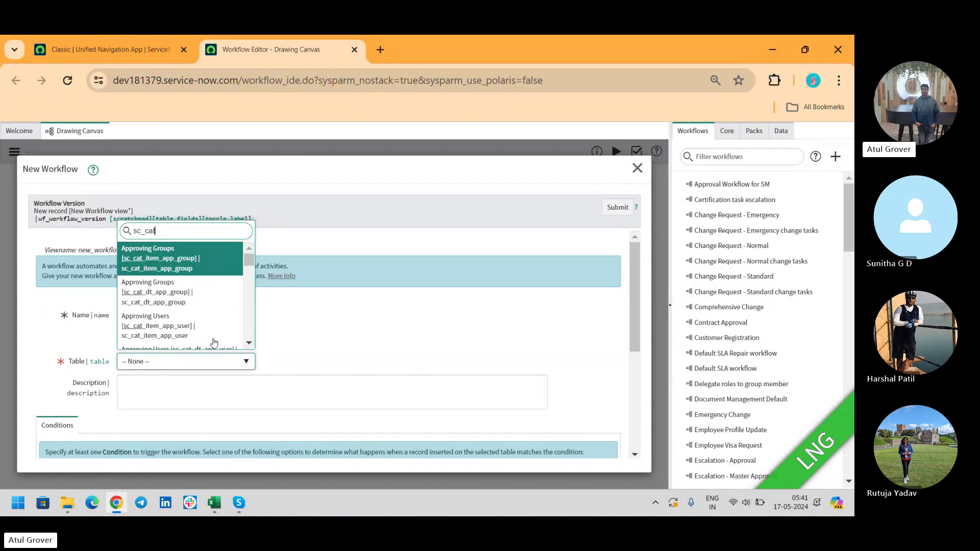
{"action": "type", "text": "_"}
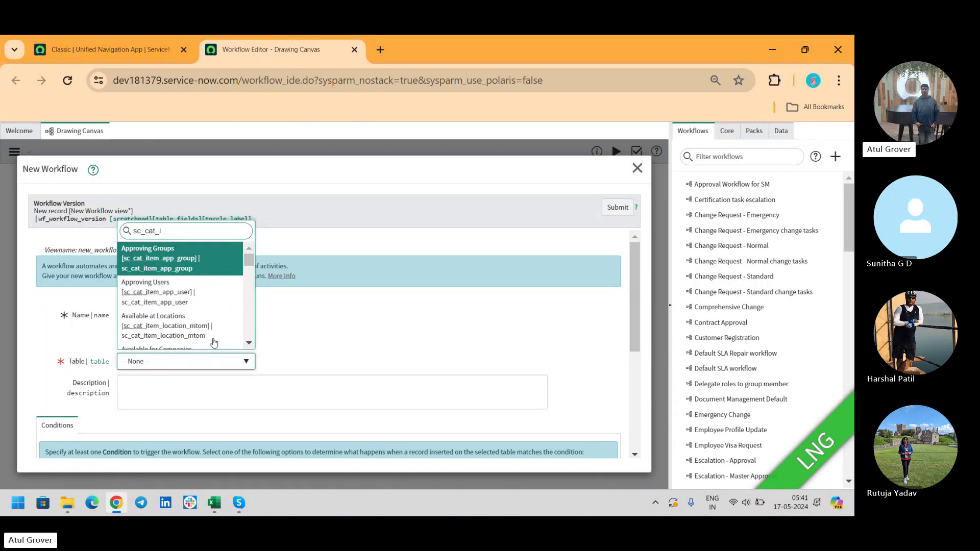
{"action": "type", "text": "ite"}
{"action": "left_click", "coordinate": [249, 344]}
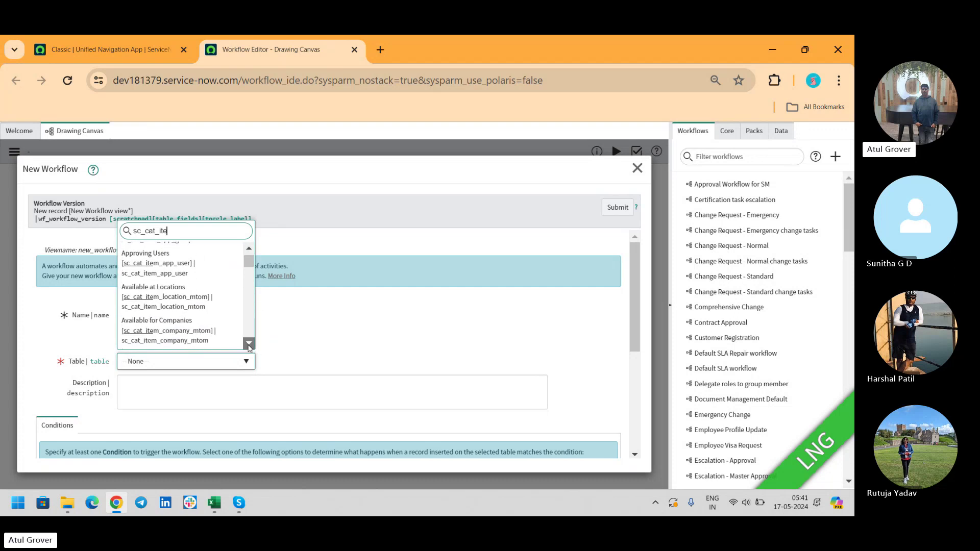
{"action": "left_click", "coordinate": [249, 345]}
{"action": "left_click", "coordinate": [249, 344]}
{"action": "left_click", "coordinate": [248, 345]}
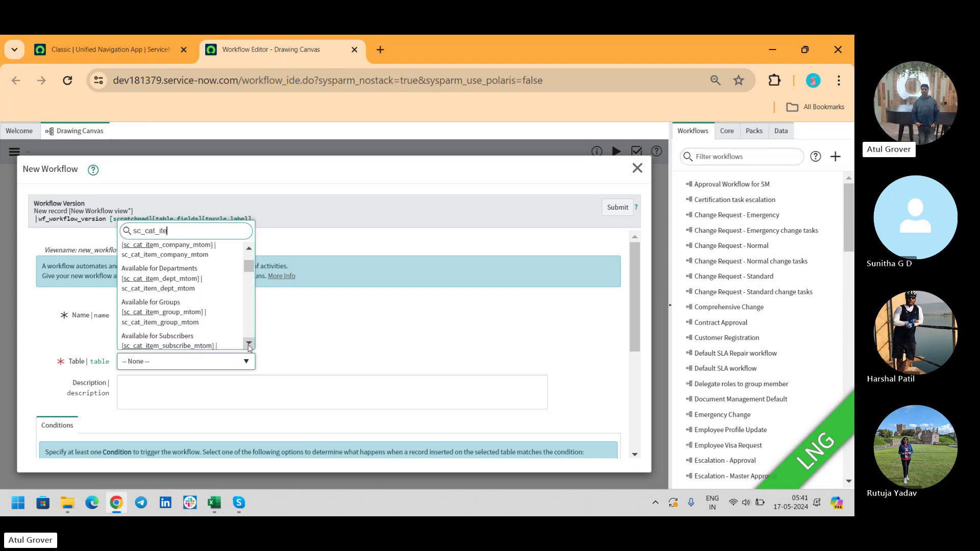
{"action": "left_click", "coordinate": [249, 344]}
{"action": "left_click", "coordinate": [249, 344]}
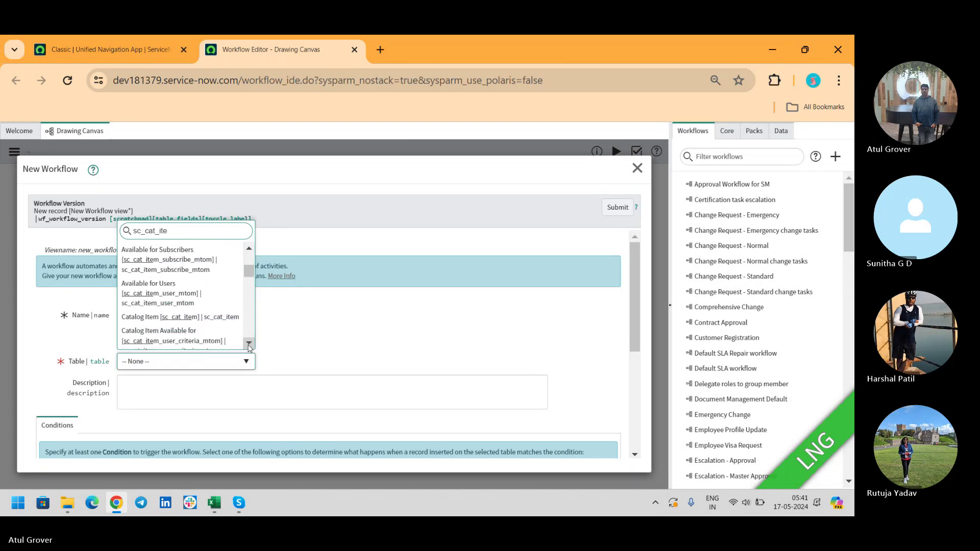
{"action": "type", "text": "m"}
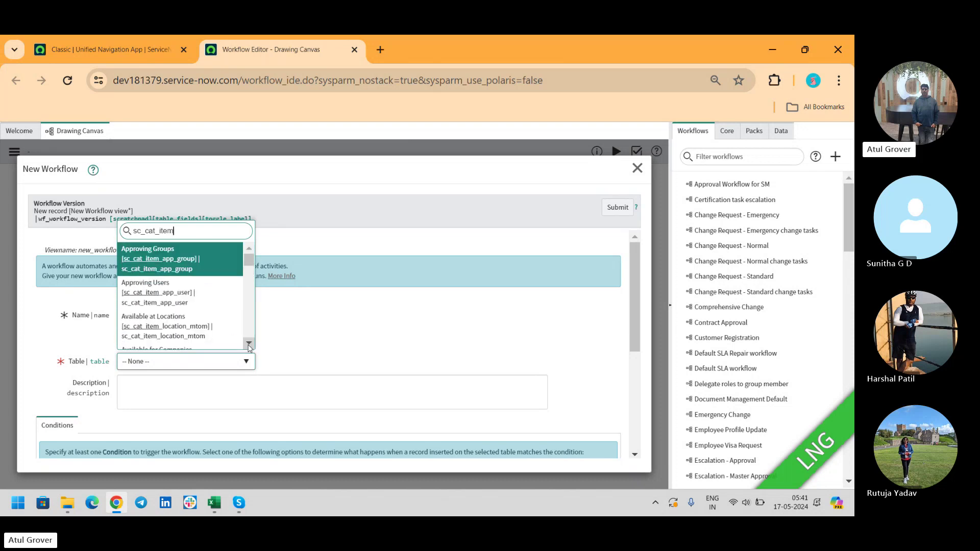
{"action": "left_click", "coordinate": [249, 343]}
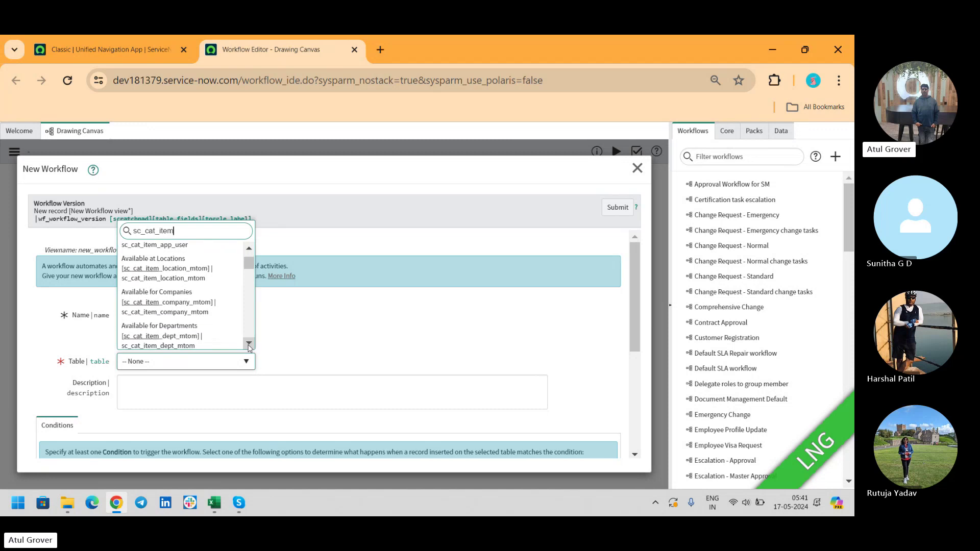
{"action": "left_click", "coordinate": [249, 343]}
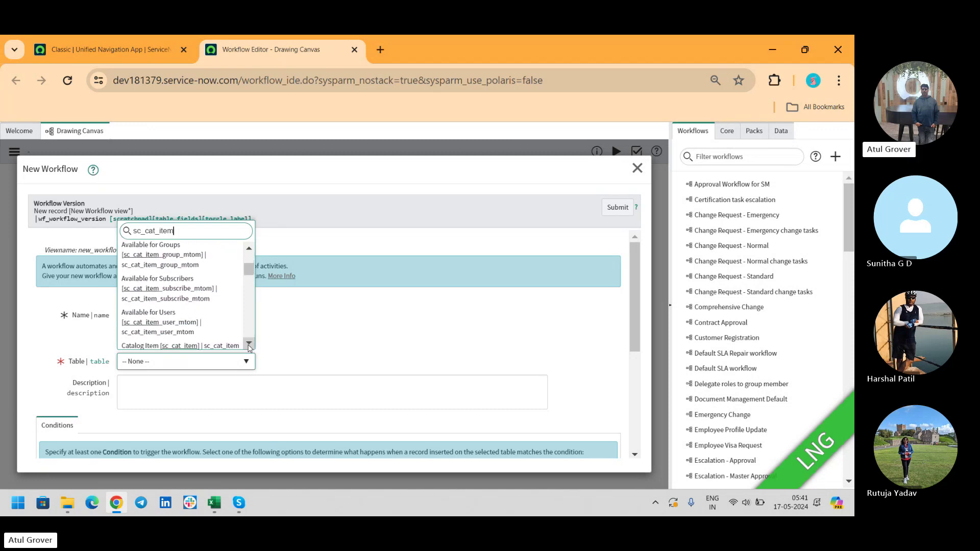
{"action": "left_click", "coordinate": [249, 343]}
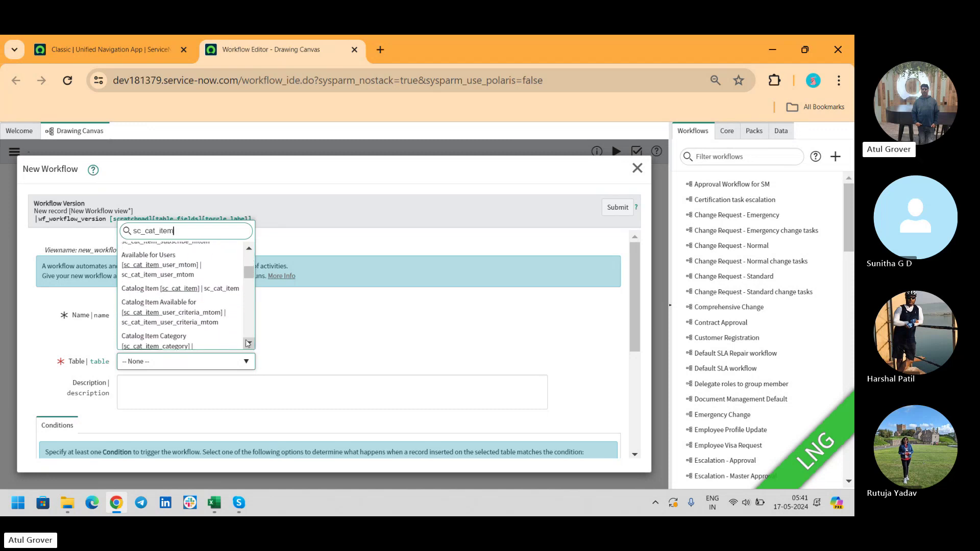
{"action": "left_click", "coordinate": [220, 289]}
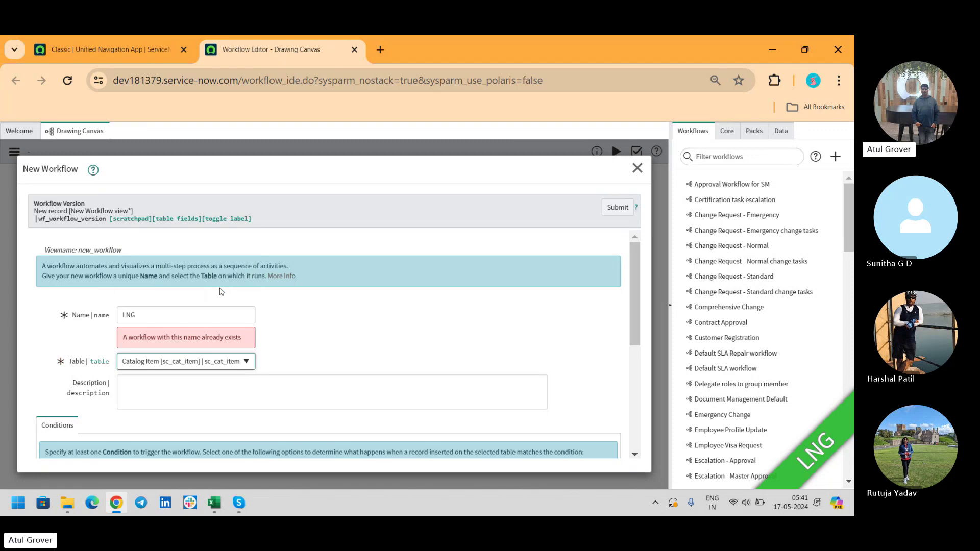
Step: Change the new workflow's name to LNG_WF
{"action": "left_click", "coordinate": [194, 315]}
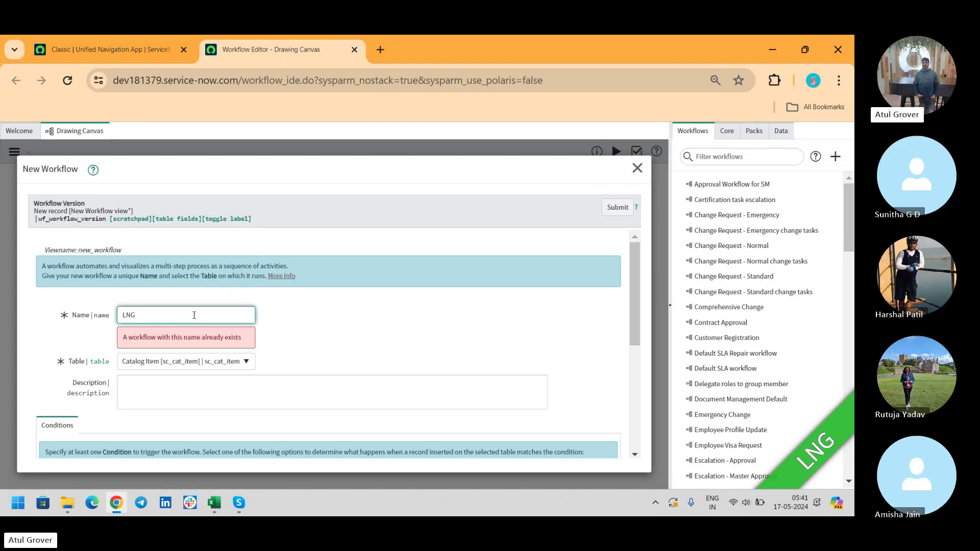
{"action": "type", "text": "_WF"}
{"action": "left_click", "coordinate": [364, 333]}
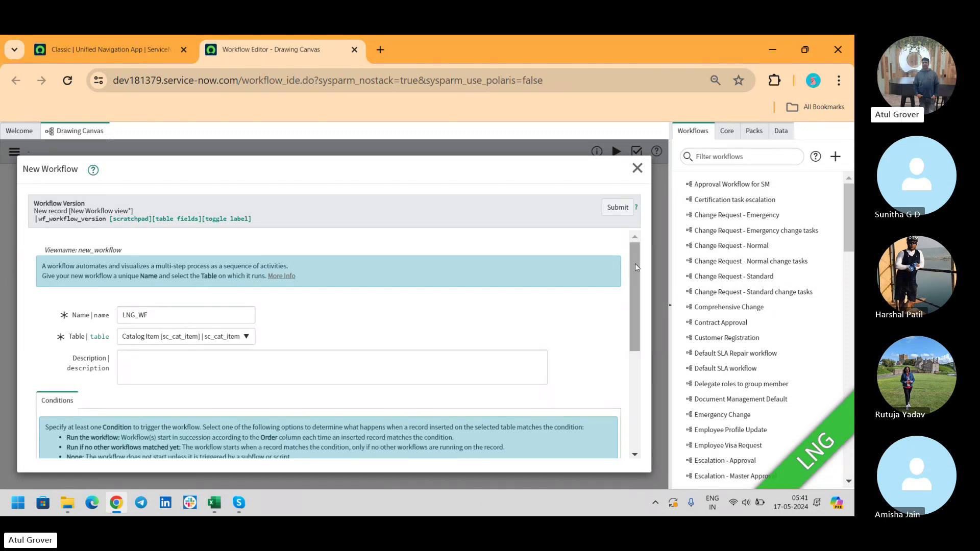
Step: Set the workflow's "If condition matches" option to "Run the workflow always"
{"action": "left_click_drag", "start_coordinate": [635, 263], "coordinate": [633, 295]}
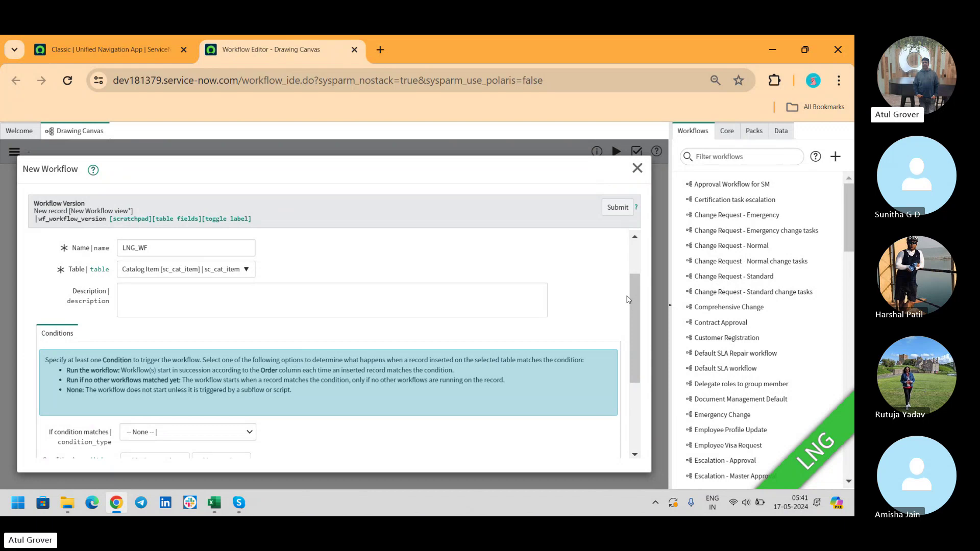
{"action": "left_click_drag", "start_coordinate": [636, 302], "coordinate": [629, 343]}
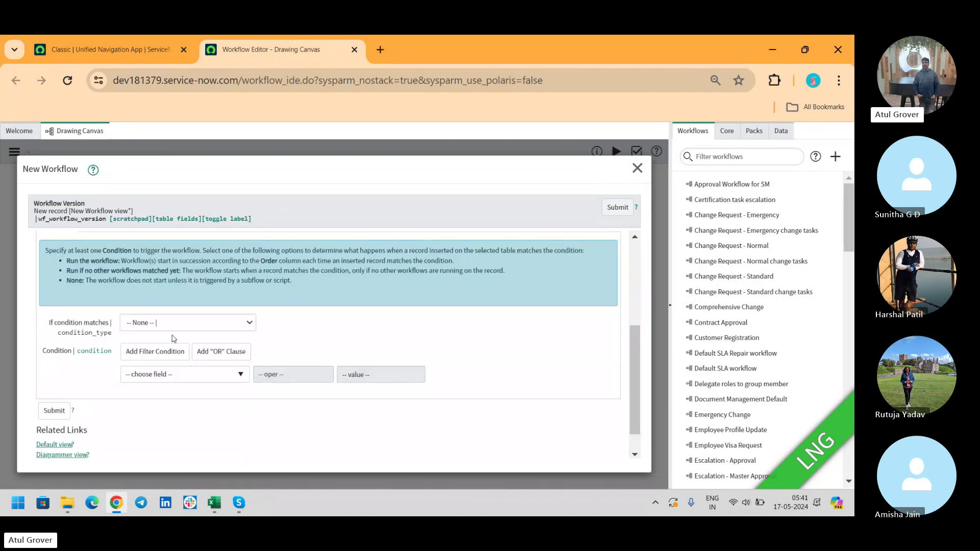
{"action": "left_click", "coordinate": [157, 327]}
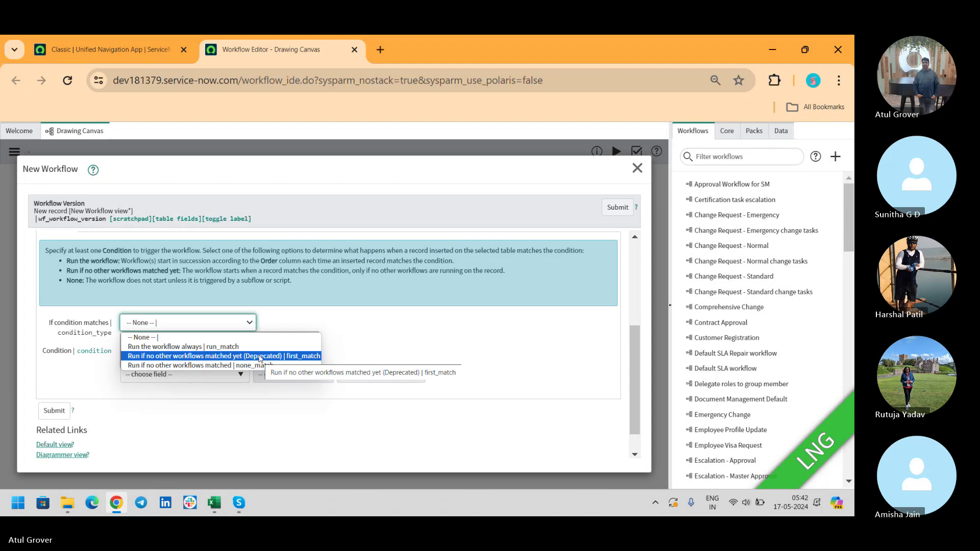
{"action": "left_click", "coordinate": [235, 339]}
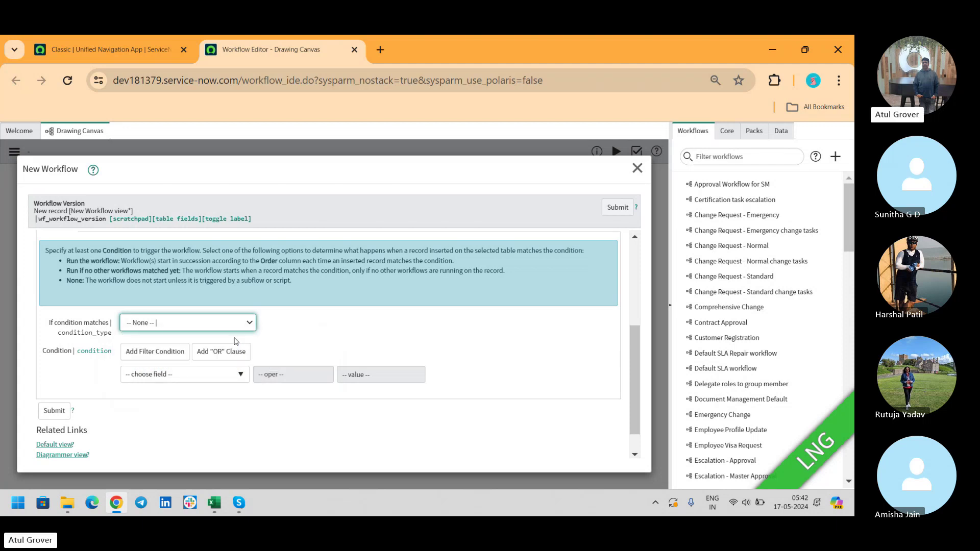
{"action": "left_click", "coordinate": [236, 326]}
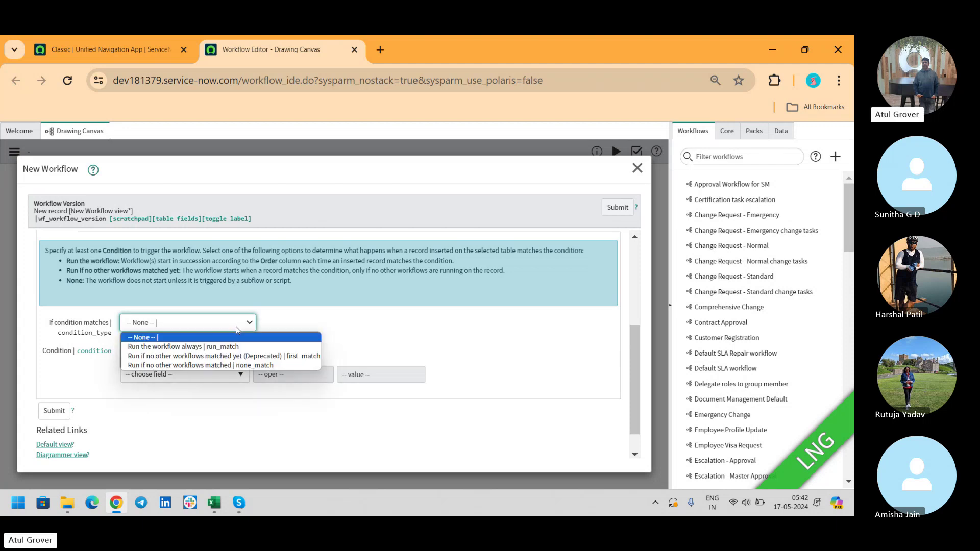
{"action": "left_click", "coordinate": [218, 352]}
{"action": "key", "text": "Down"}
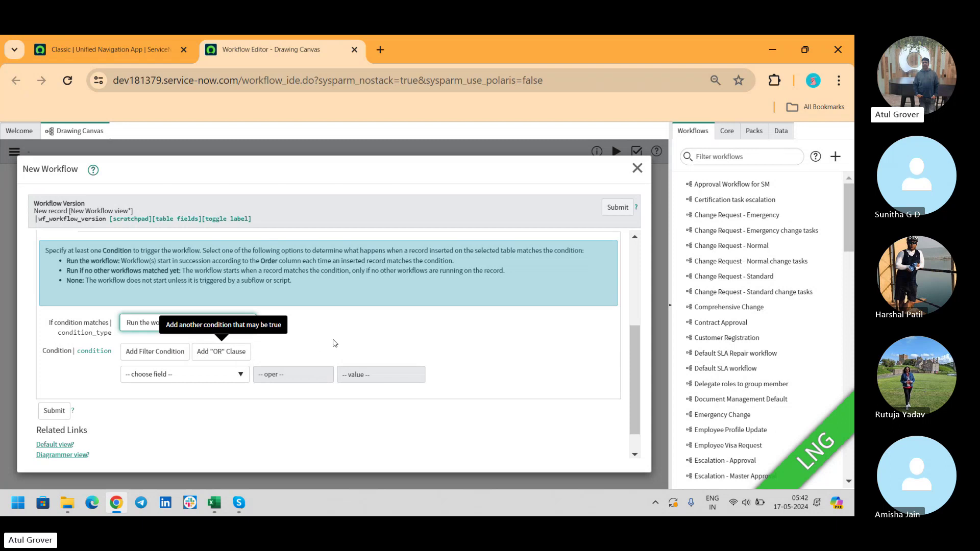
{"action": "left_click", "coordinate": [351, 340]}
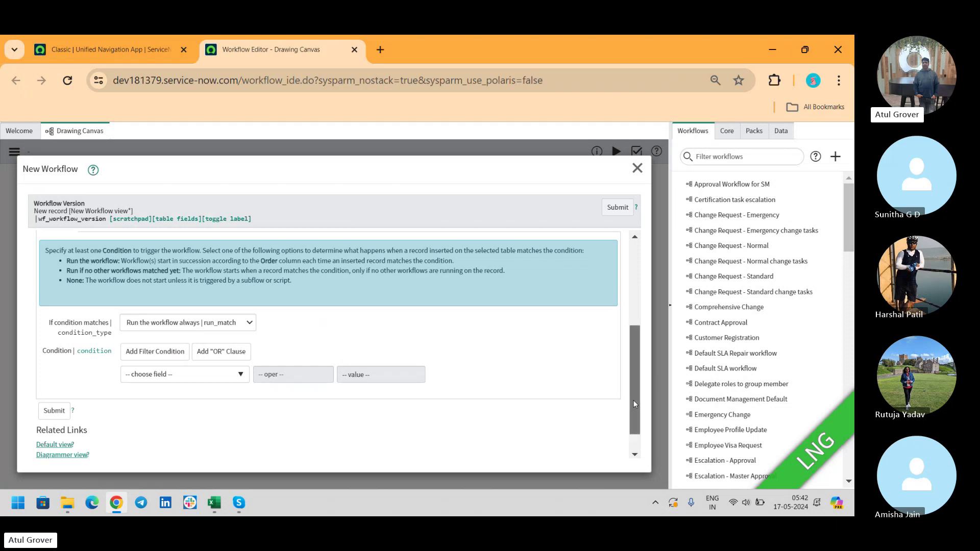
Step: Review the new workflow form and submit it to create the workflow
{"action": "left_click_drag", "start_coordinate": [633, 400], "coordinate": [632, 420]}
{"action": "scroll", "coordinate": [632, 419], "scroll_direction": "up", "scroll_amount": 4}
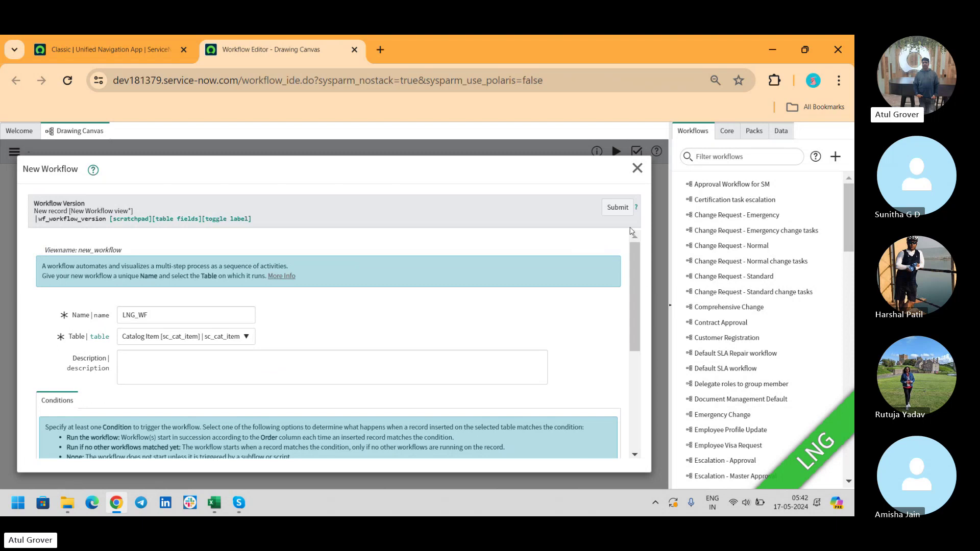
{"action": "left_click", "coordinate": [617, 208]}
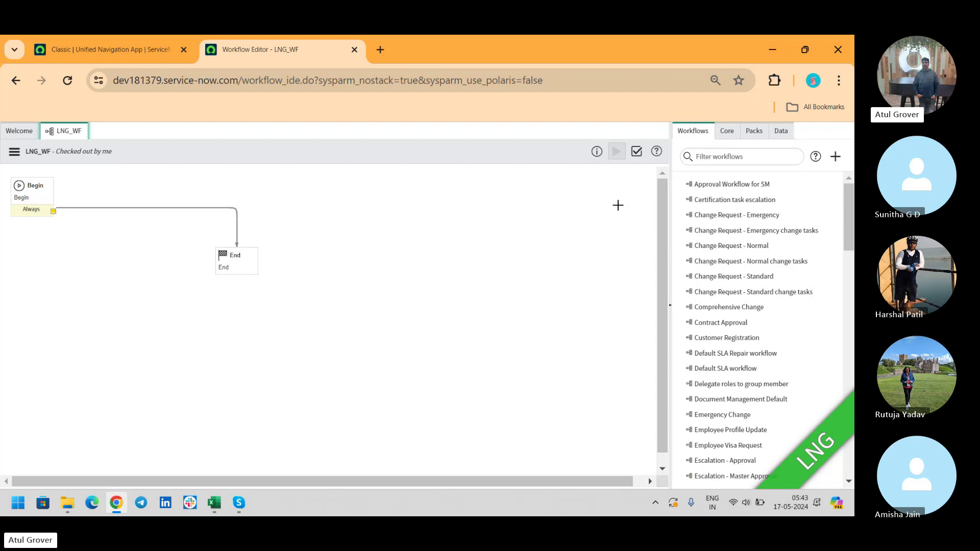
Step: Browse the core activities available for LNG_WF, expanding the Subflows and Approvals groups
{"action": "left_click", "coordinate": [726, 135]}
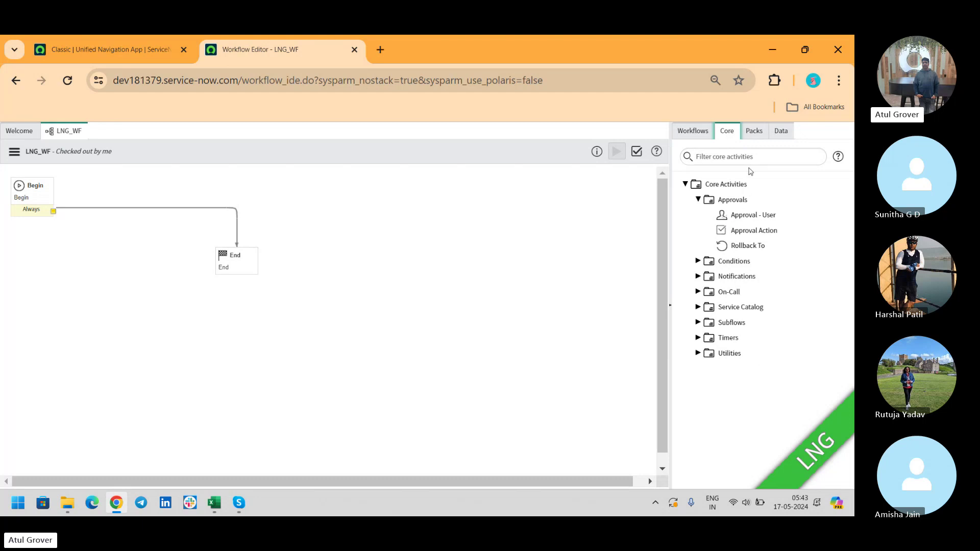
{"action": "left_click", "coordinate": [698, 200]}
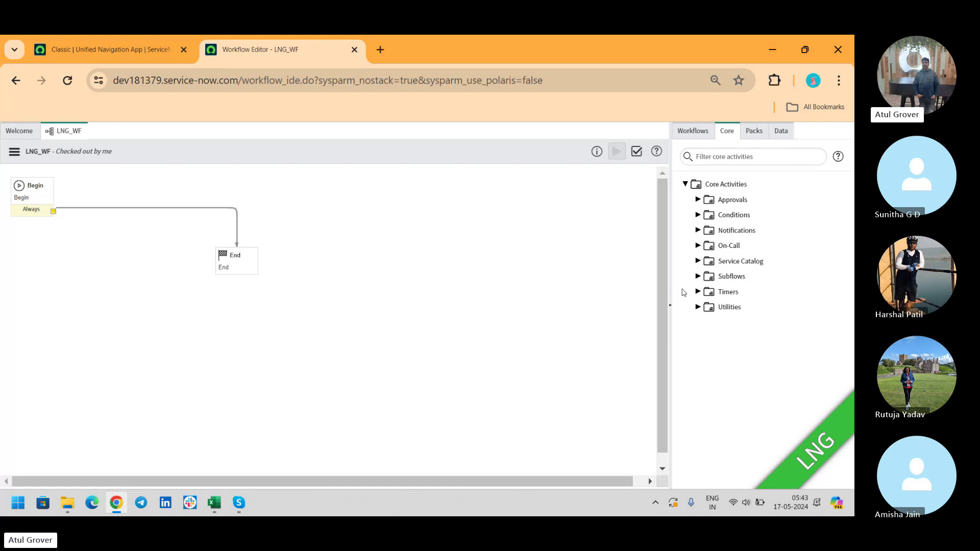
{"action": "left_click", "coordinate": [697, 276]}
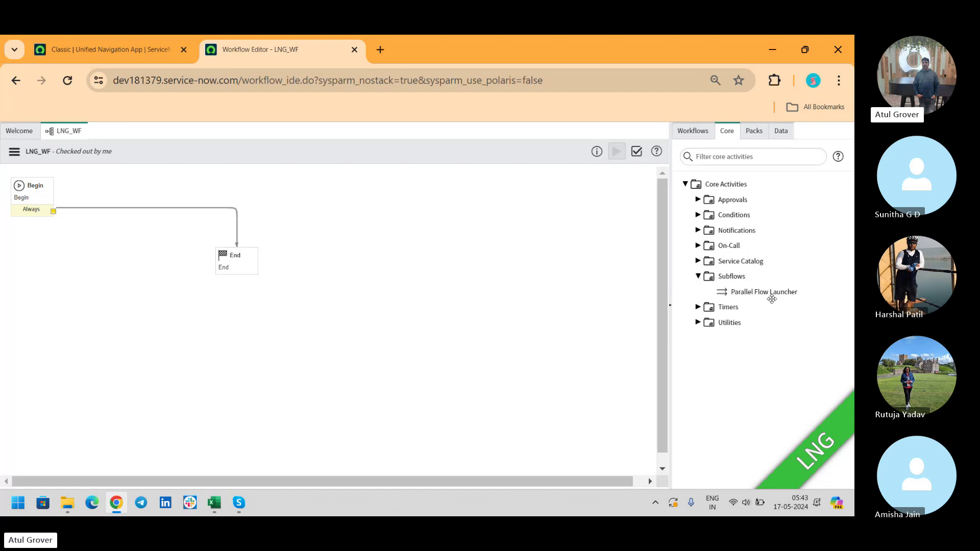
{"action": "mouse_move", "coordinate": [755, 295]}
{"action": "left_click", "coordinate": [698, 200]}
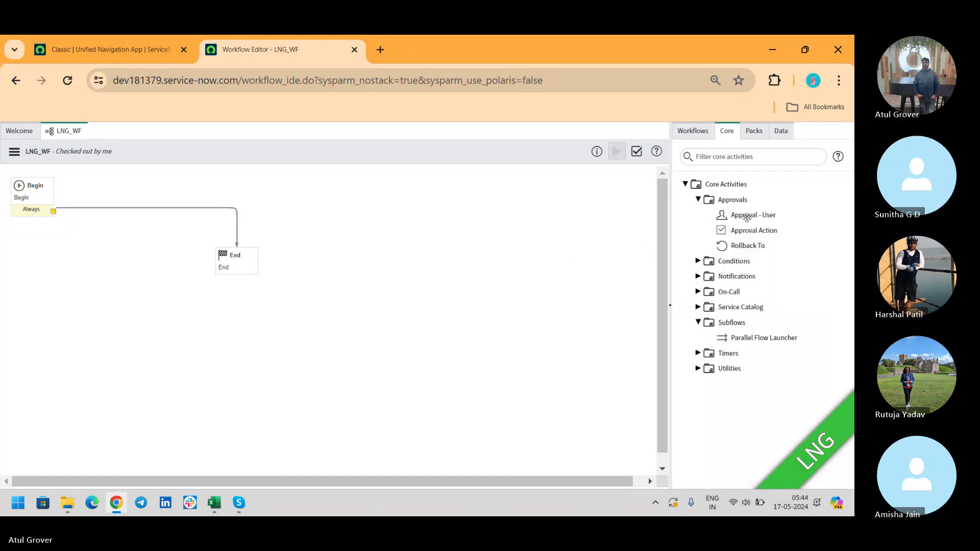
Step: Add an Approval - User activity to the LNG_WF canvas and name it "Manager approval"
{"action": "left_click_drag", "start_coordinate": [746, 217], "coordinate": [395, 195]}
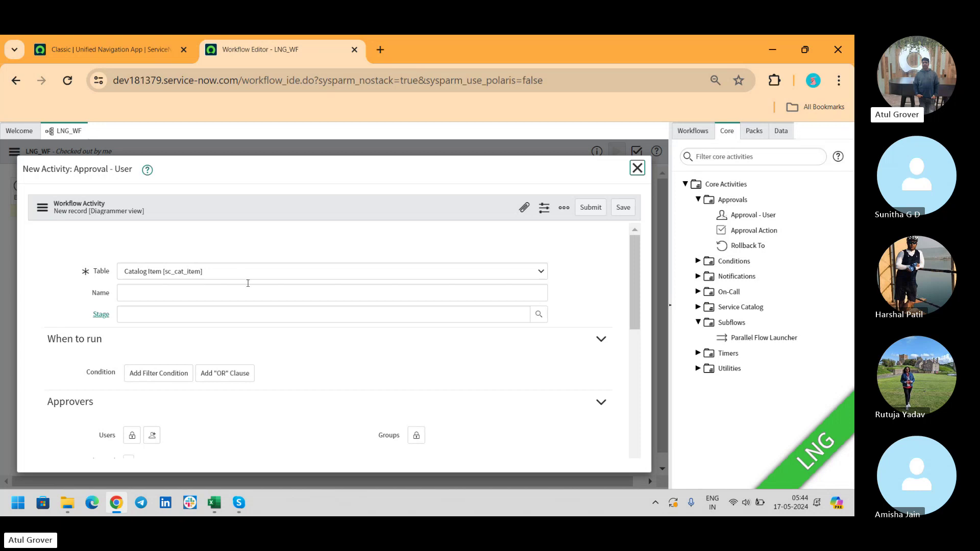
{"action": "left_click", "coordinate": [228, 297]}
{"action": "type", "text": "M"}
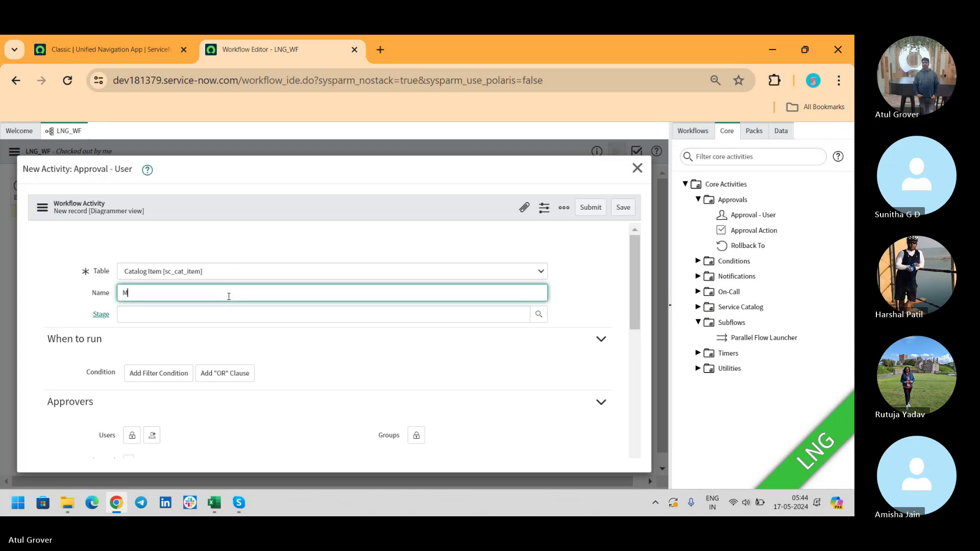
{"action": "type", "text": "aral"}
{"action": "key", "text": "BackSpace"}
{"action": "type", "text": "ger appro"}
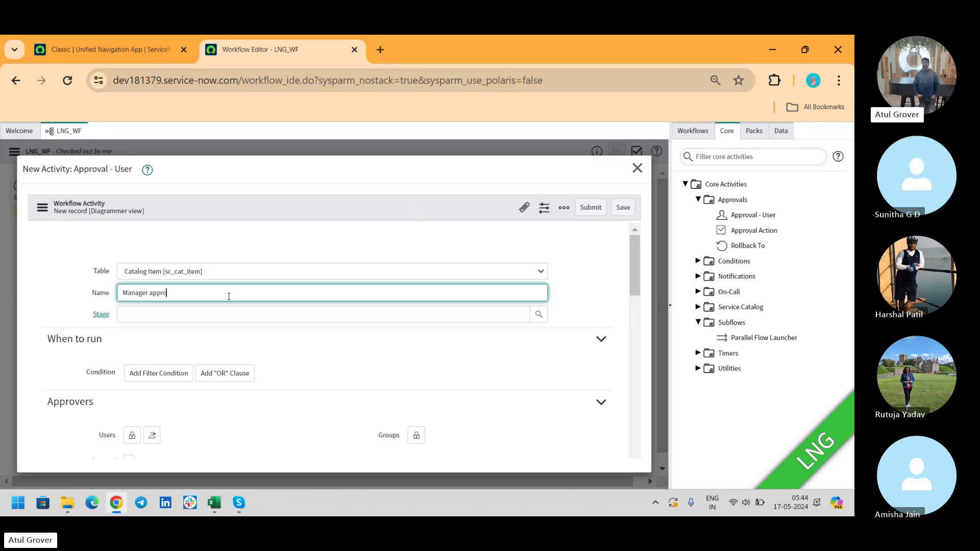
{"action": "type", "text": "va;"}
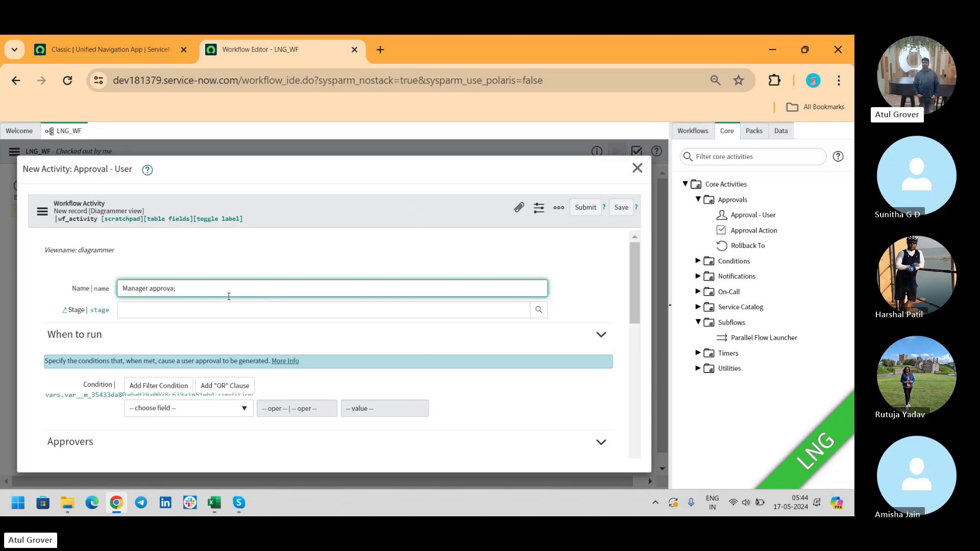
{"action": "key", "text": "BackSpace"}
{"action": "type", "text": "l"}
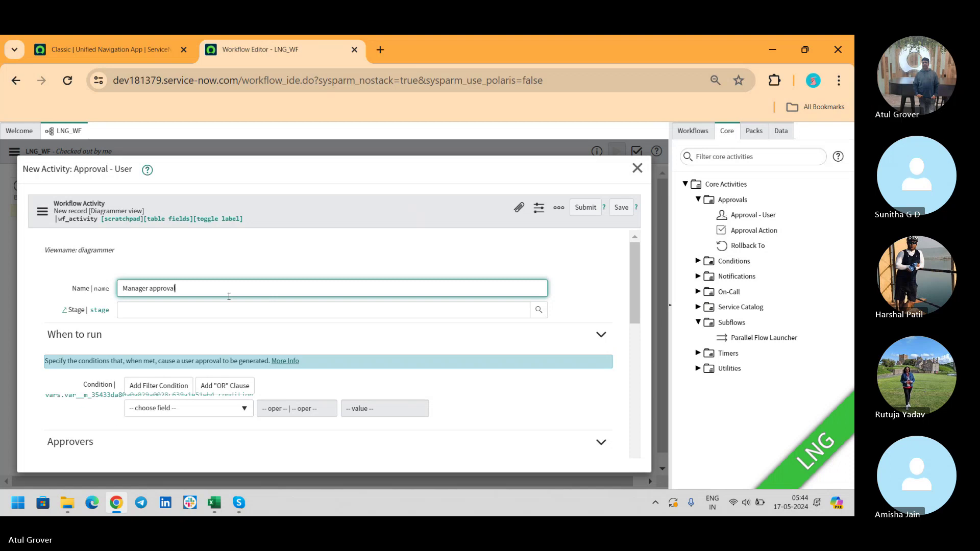
Step: Try a wildcard lookup with "*" in the approval activity's Stage field and clear the entry
{"action": "left_click", "coordinate": [244, 308]}
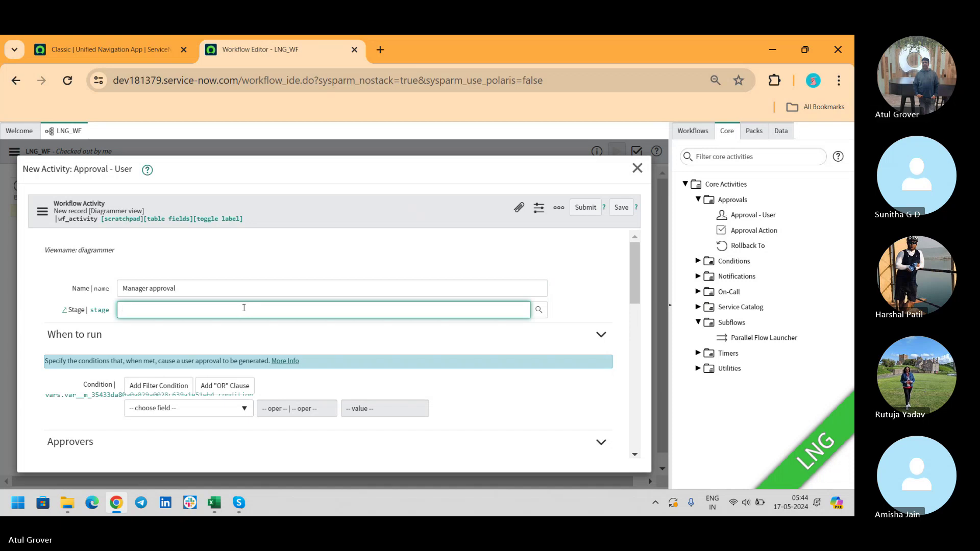
{"action": "type", "text": "*"}
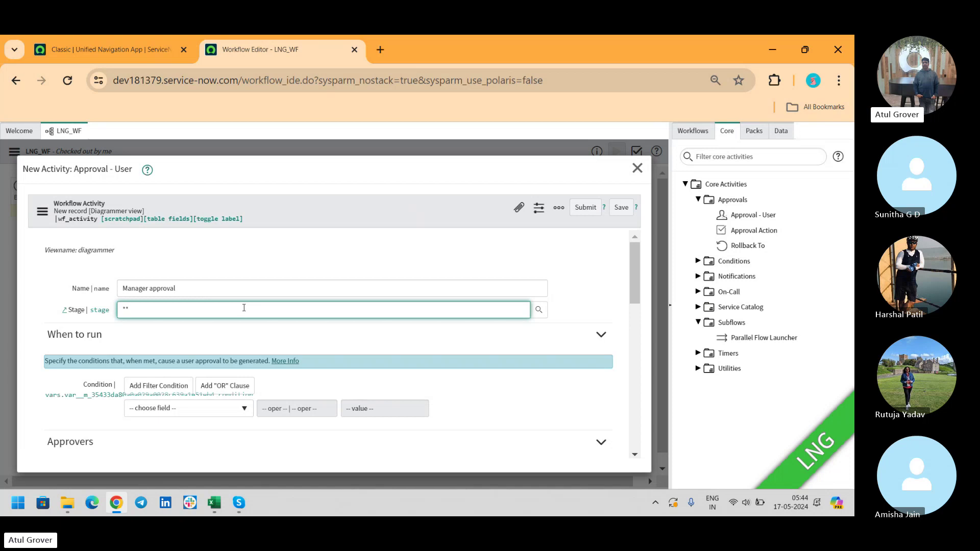
{"action": "key", "text": "BackSpace"}
{"action": "type", "text": "*"}
{"action": "key", "text": "BackSpace"}
Step: Unlock the Users list of the activity's approvers, look up target records matching "call" and clear the entry
{"action": "left_click_drag", "start_coordinate": [636, 276], "coordinate": [635, 307]}
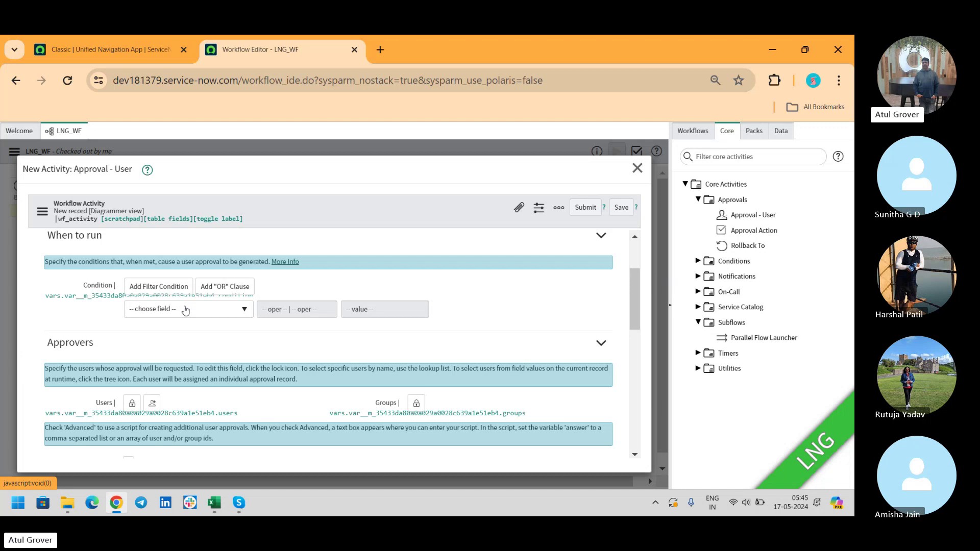
{"action": "left_click", "coordinate": [135, 406]}
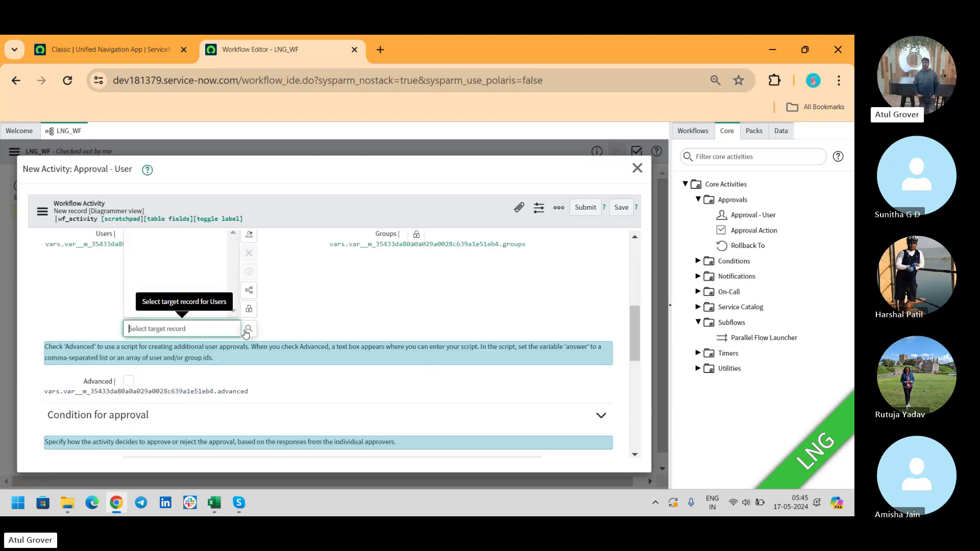
{"action": "type", "text": "c"}
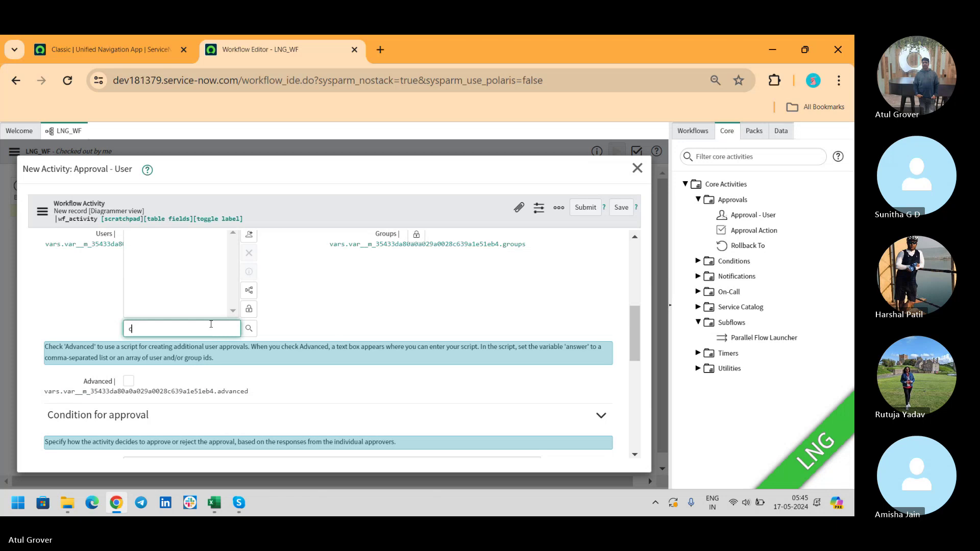
{"action": "type", "text": "al"}
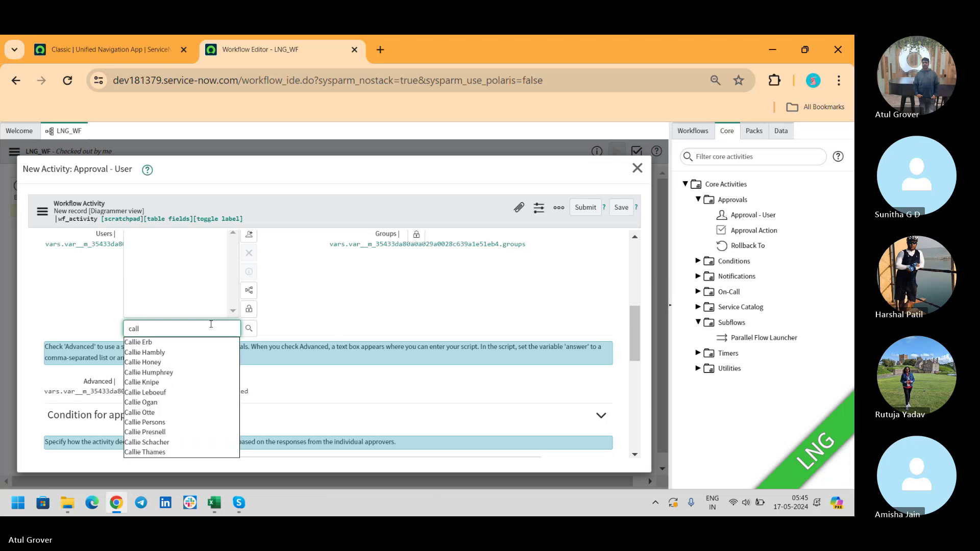
{"action": "type", "text": "l"}
{"action": "key", "text": "BackSpace"}
{"action": "key", "text": "BackSpace"}
{"action": "key", "text": "BackSpace"}
{"action": "key", "text": "BackSpace"}
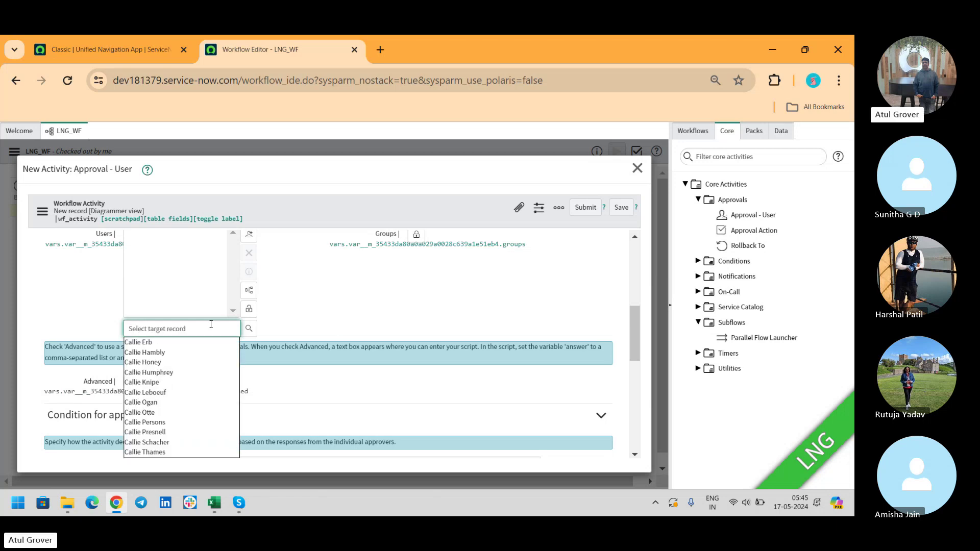
Step: Look up approver records matching "reque", clear the entry and close the Approval - User activity without saving it
{"action": "type", "text": "re"}
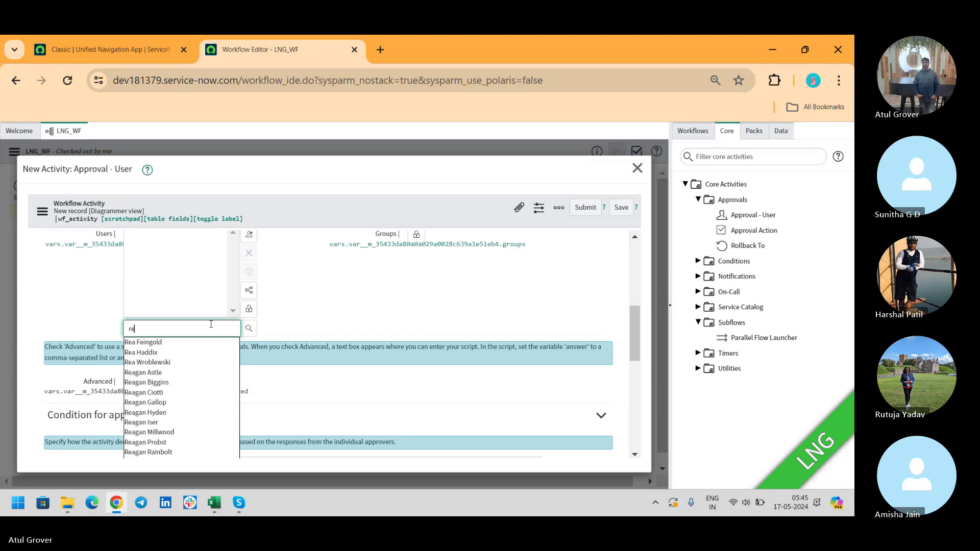
{"action": "type", "text": "que"}
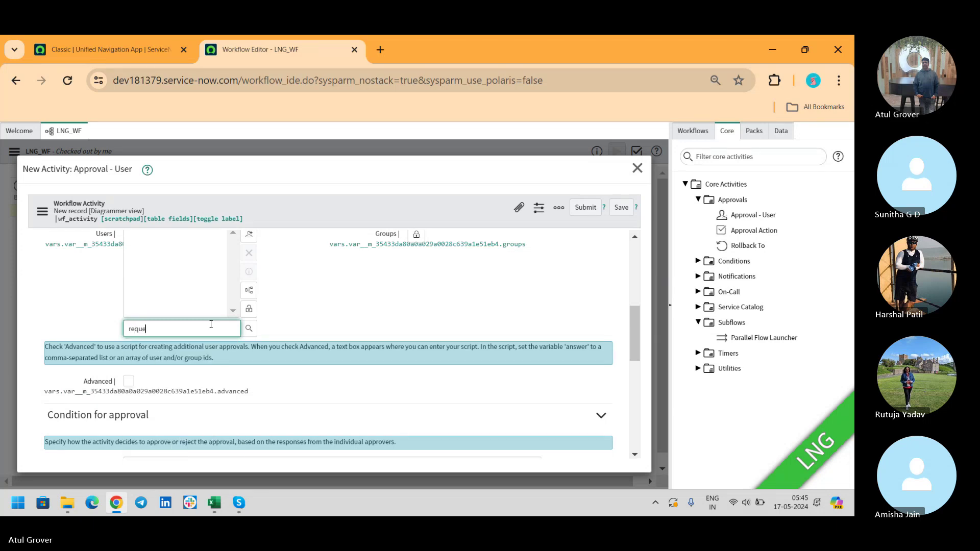
{"action": "key", "text": "BackSpace"}
{"action": "key", "text": "BackSpace"}
{"action": "key", "text": "BackSpace"}
{"action": "key", "text": "BackSpace"}
{"action": "key", "text": "BackSpace"}
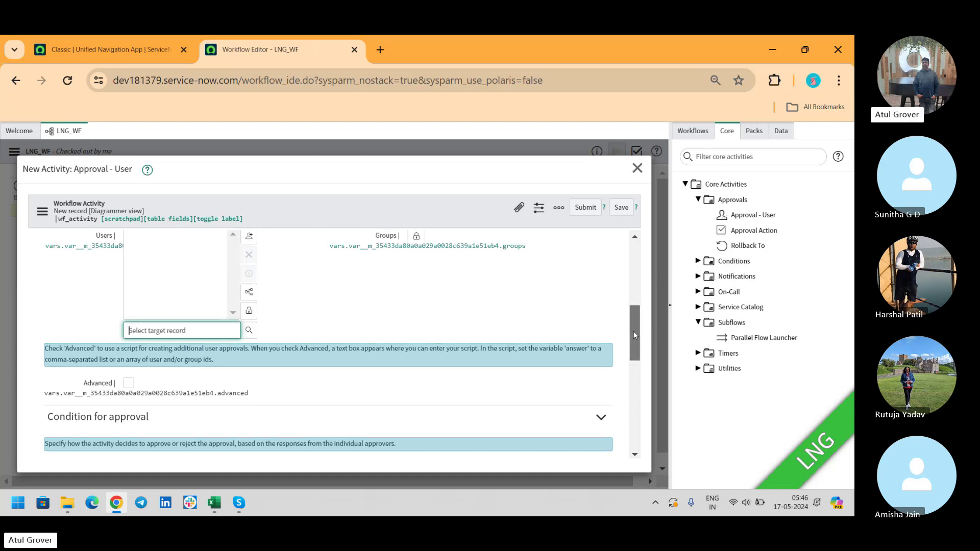
{"action": "left_click_drag", "start_coordinate": [635, 335], "coordinate": [642, 316]}
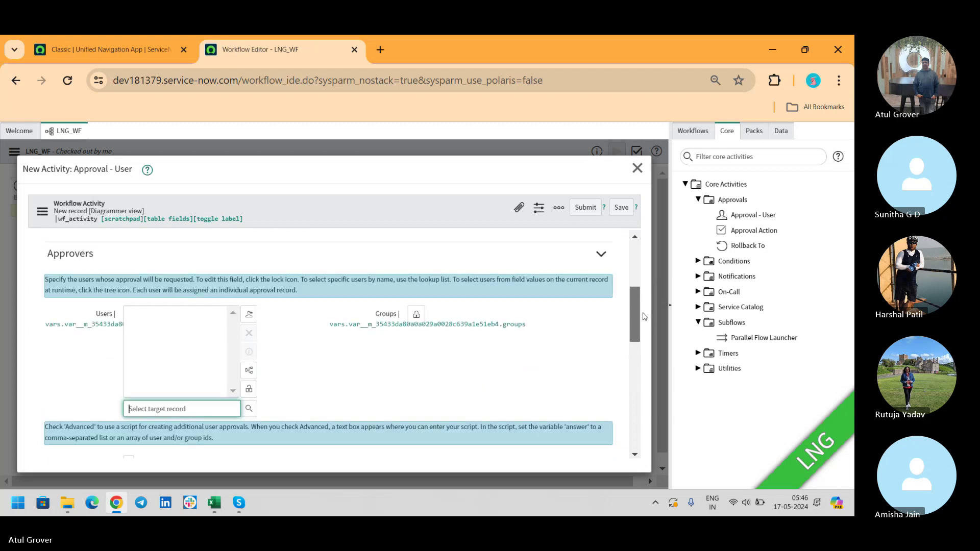
{"action": "left_click", "coordinate": [637, 168]}
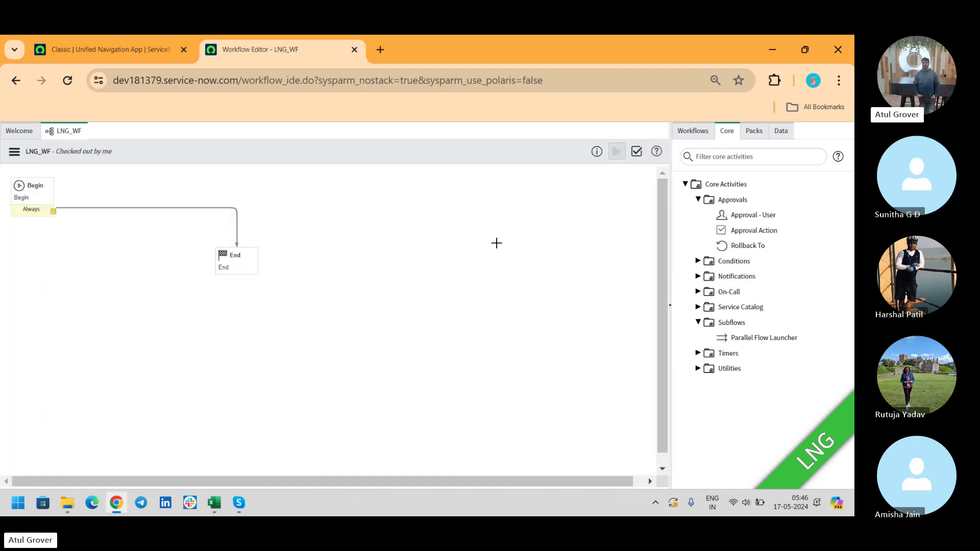
Step: Examine the core activities in the Conditions, Notifications and Service Catalog groups
{"action": "left_click_drag", "start_coordinate": [739, 218], "coordinate": [629, 249]}
{"action": "left_click", "coordinate": [697, 262]}
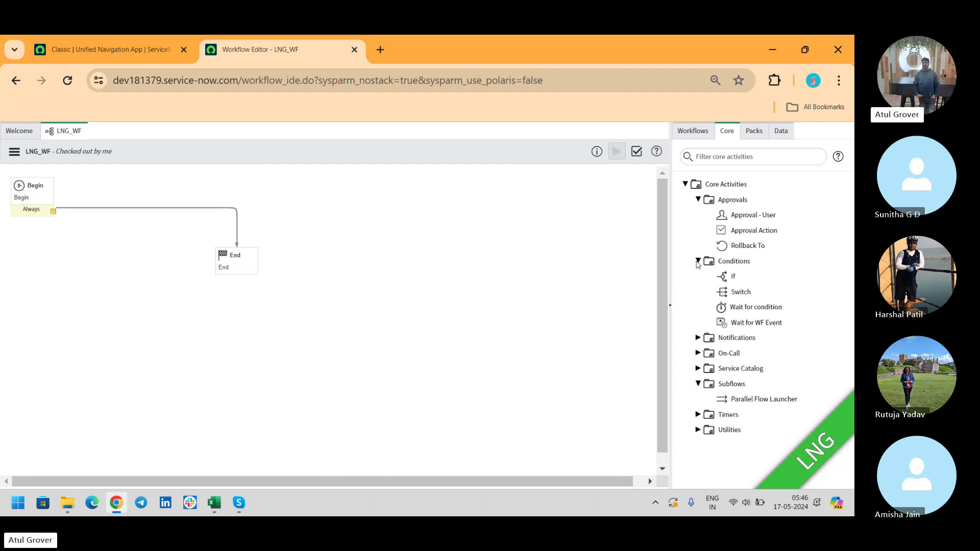
{"action": "left_click", "coordinate": [697, 338]}
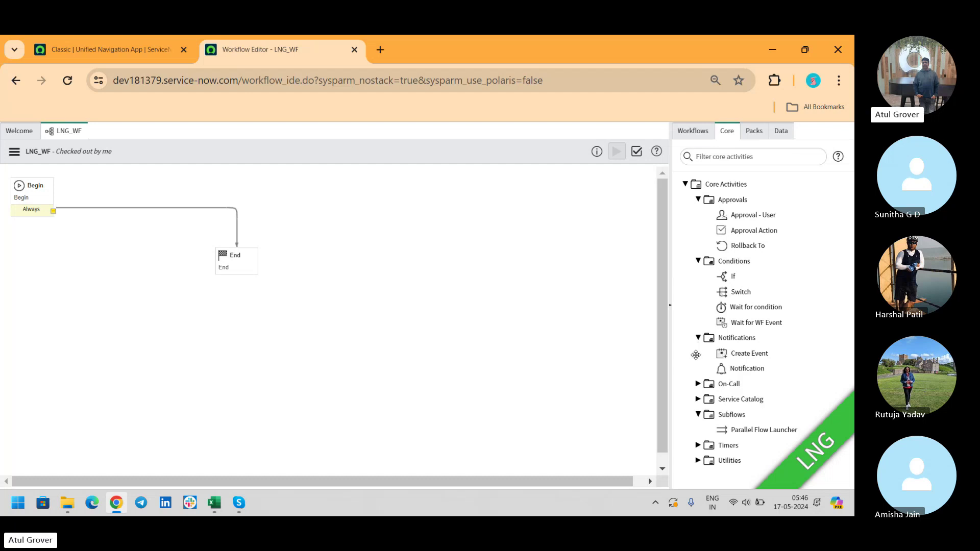
{"action": "left_click", "coordinate": [697, 402]}
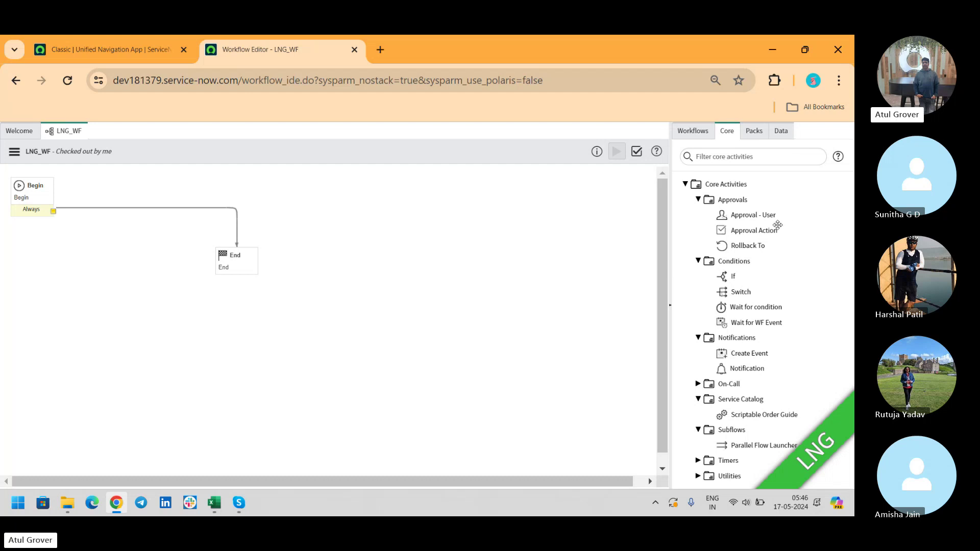
Step: Place an Approval Action activity on the canvas, look over its form and close it without saving
{"action": "left_click_drag", "start_coordinate": [765, 230], "coordinate": [466, 215]}
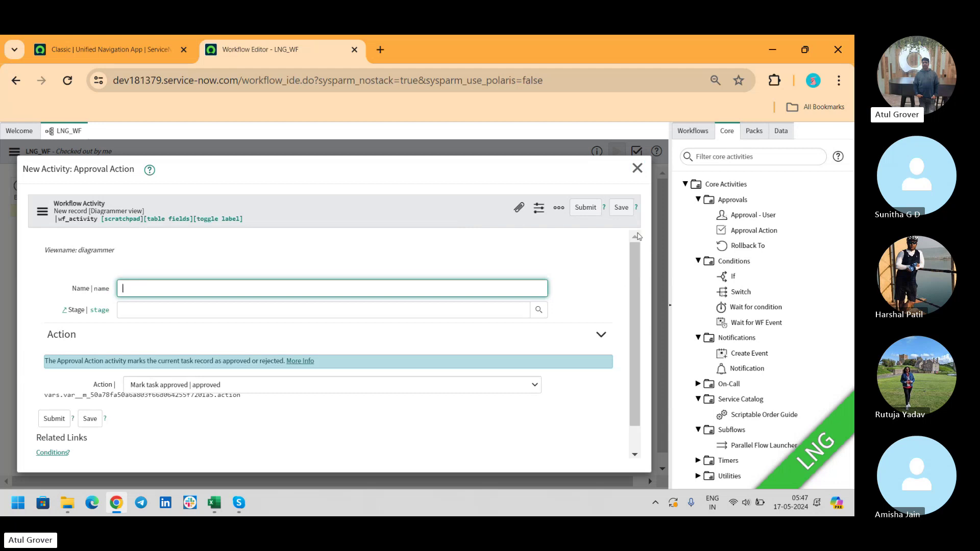
{"action": "left_click_drag", "start_coordinate": [632, 253], "coordinate": [629, 301]}
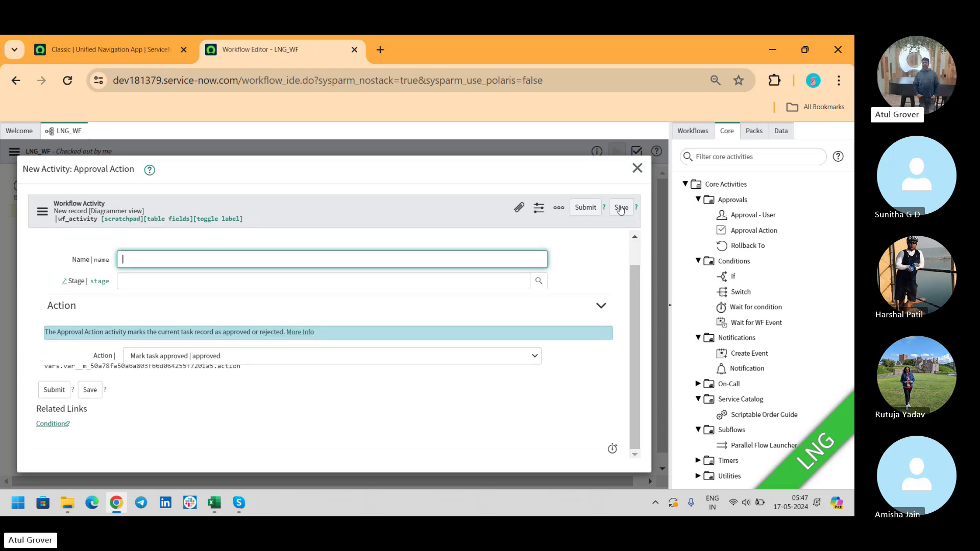
{"action": "left_click", "coordinate": [637, 168]}
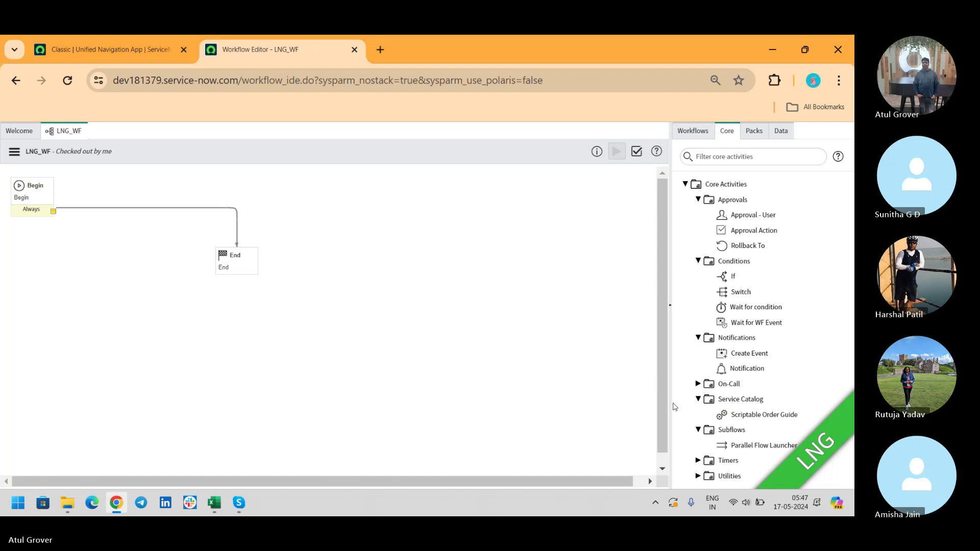
Step: Expand the Utilities group and review its activities along with the Notification and Create Event descriptions
{"action": "left_click", "coordinate": [698, 476]}
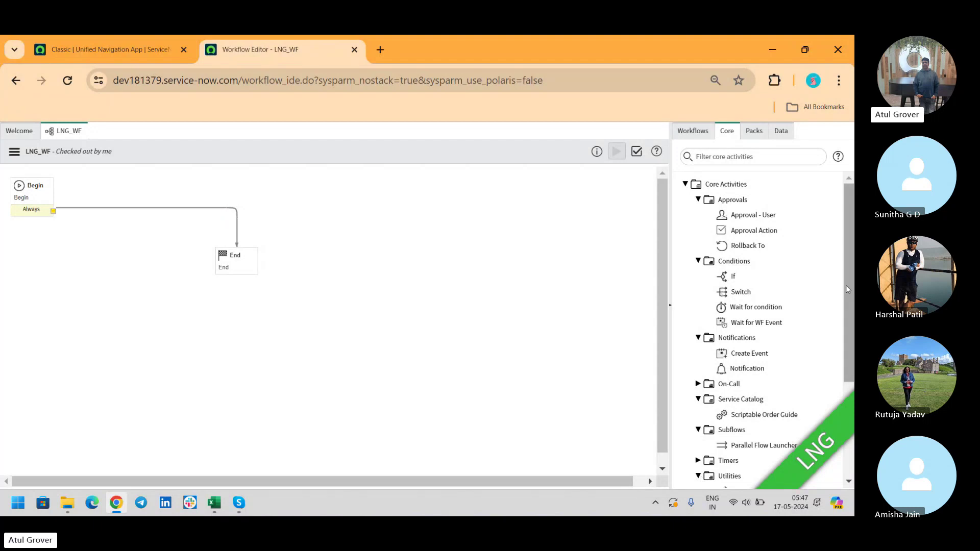
{"action": "left_click_drag", "start_coordinate": [846, 286], "coordinate": [833, 342]}
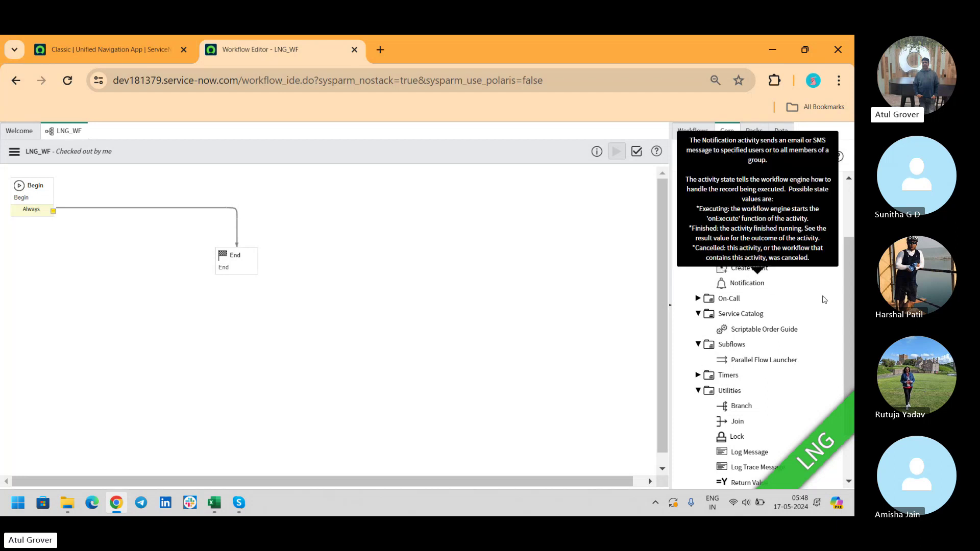
{"action": "left_click_drag", "start_coordinate": [846, 313], "coordinate": [844, 280]}
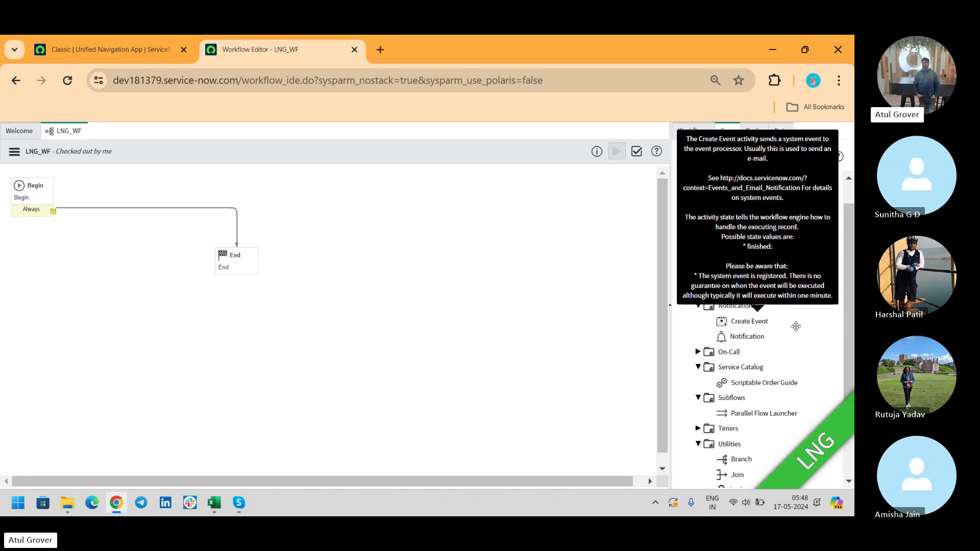
Step: Start a new workflow from the Welcome page and name it LNG LNG
{"action": "left_click", "coordinate": [20, 132]}
{"action": "left_click", "coordinate": [557, 172]}
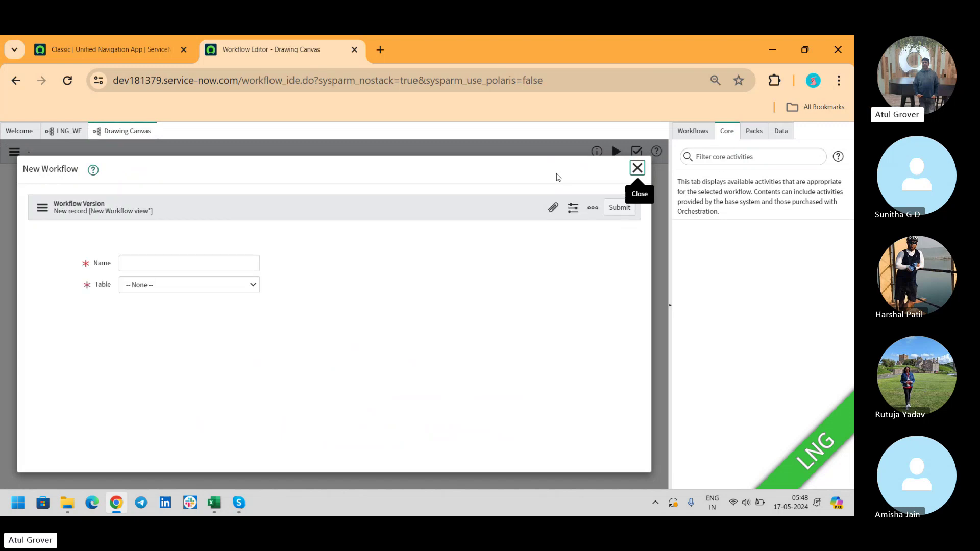
{"action": "left_click", "coordinate": [166, 263]}
{"action": "type", "text": "LNG"}
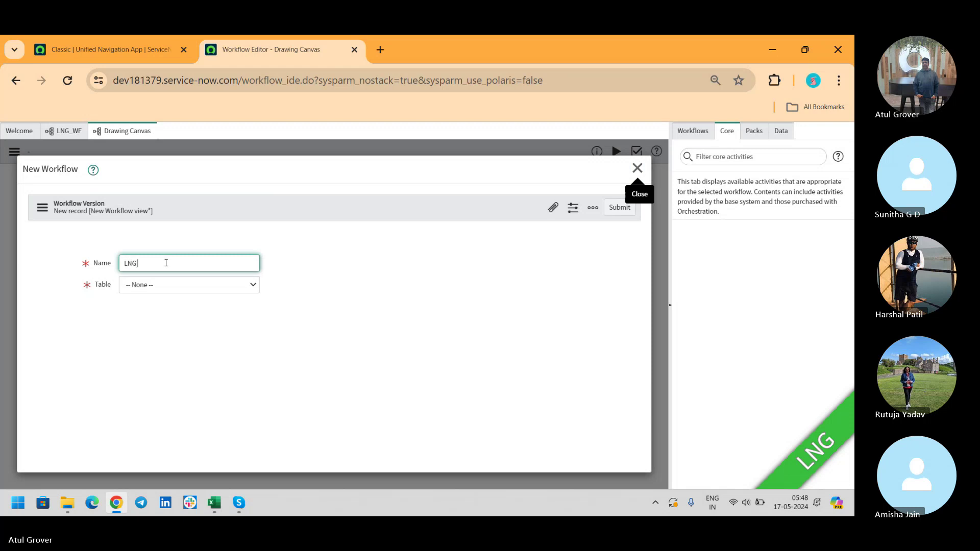
{"action": "type", "text": " LNG"}
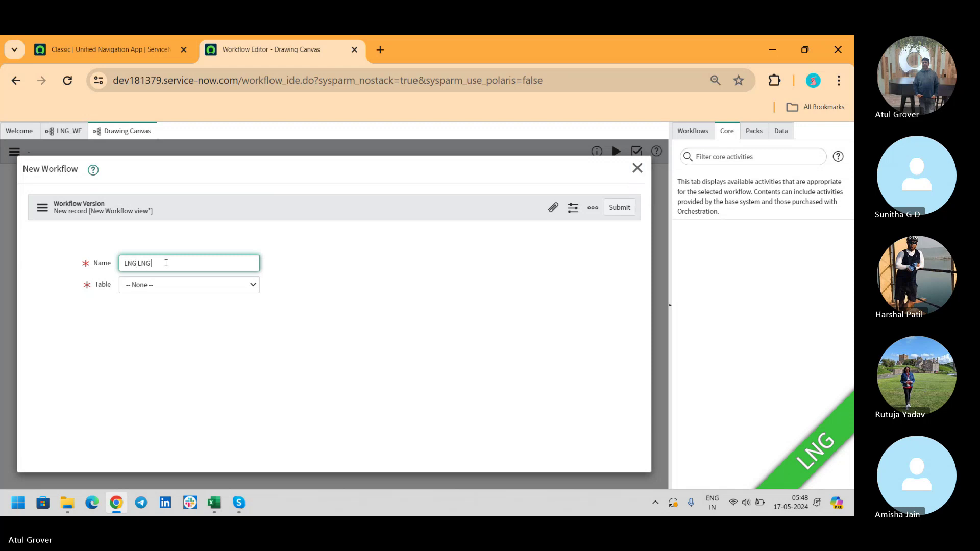
Step: Set the new workflow's table to Requested Item [sc_req_item] and submit the workflow
{"action": "left_click", "coordinate": [172, 290]}
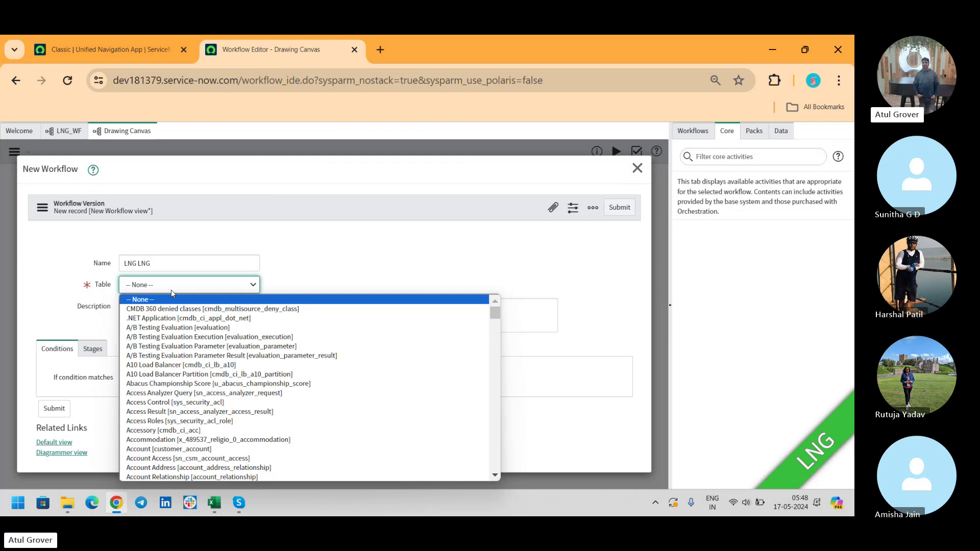
{"action": "left_click", "coordinate": [194, 319]}
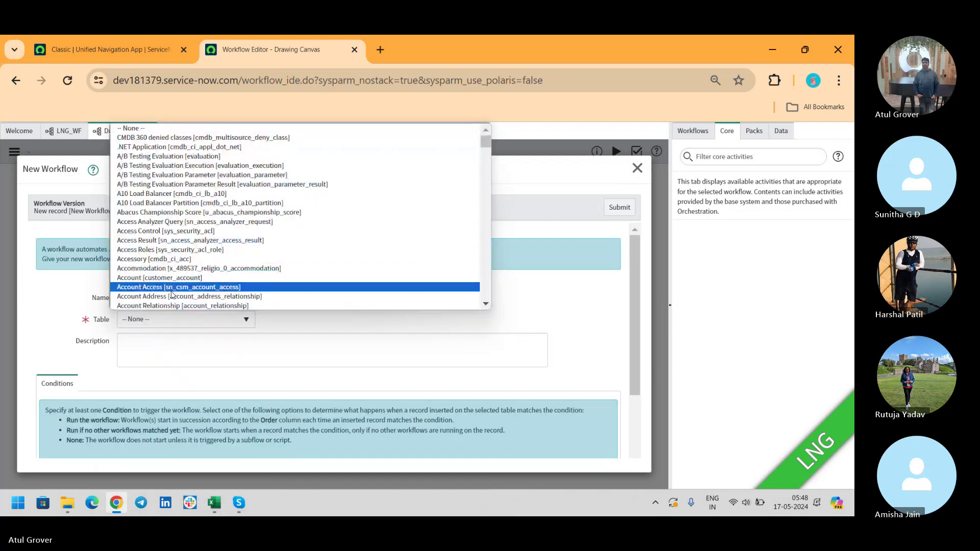
{"action": "left_click", "coordinate": [311, 321]}
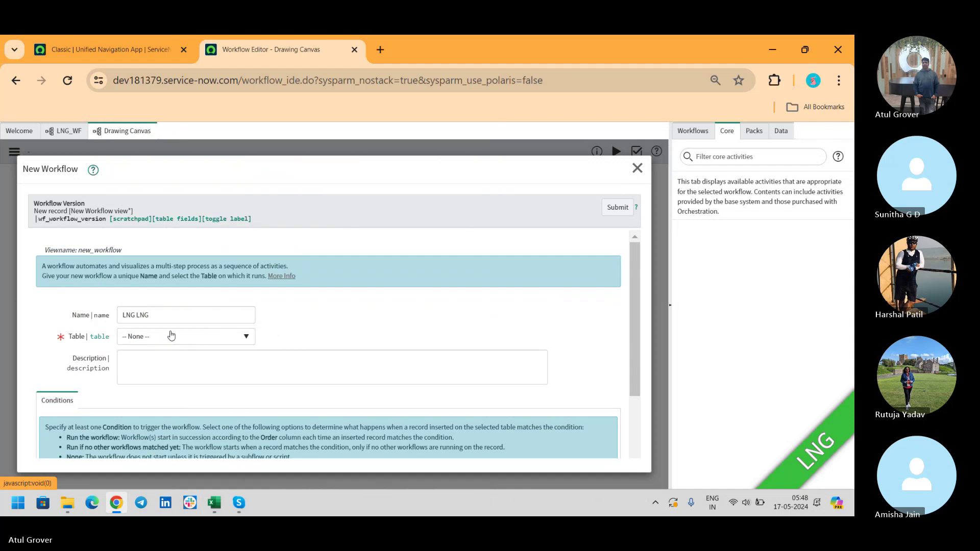
{"action": "left_click", "coordinate": [228, 340]}
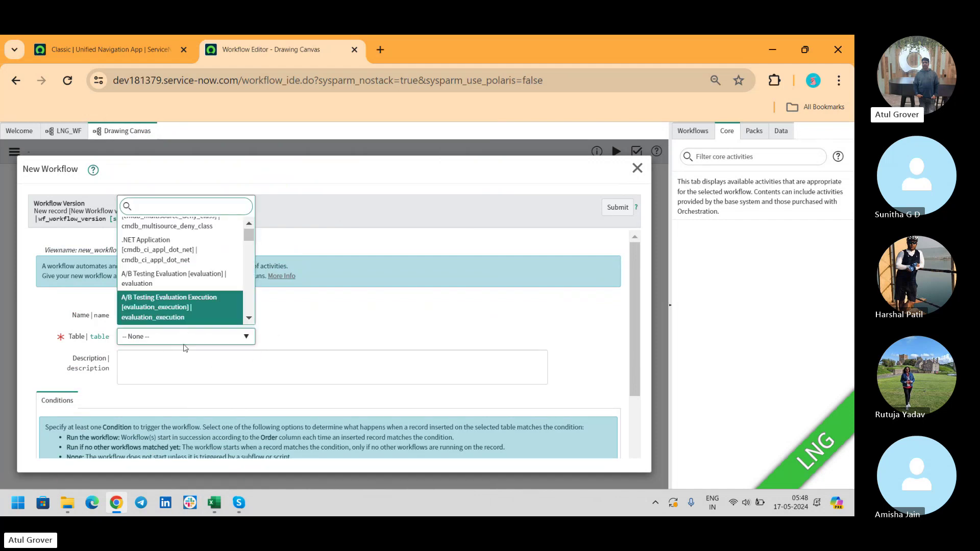
{"action": "type", "text": "sc_"}
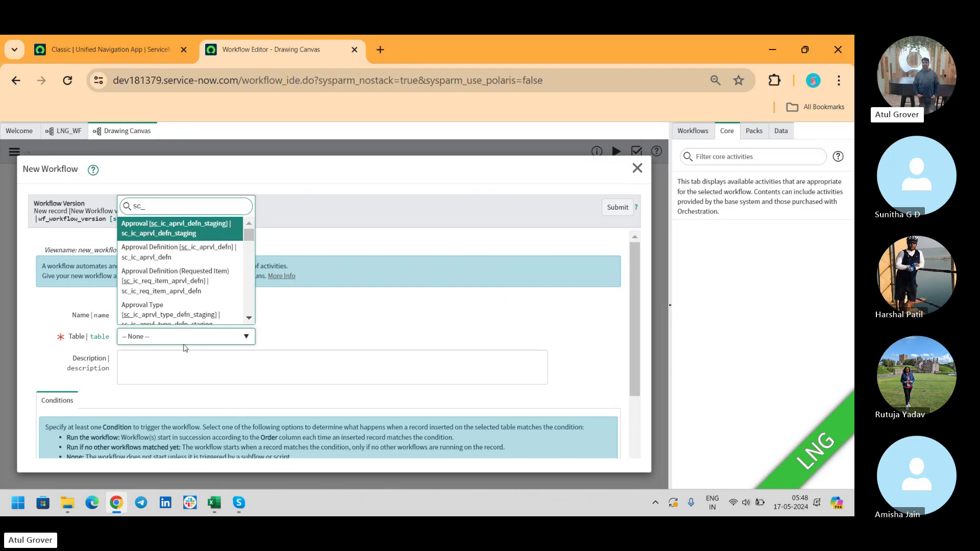
{"action": "type", "text": "req_"}
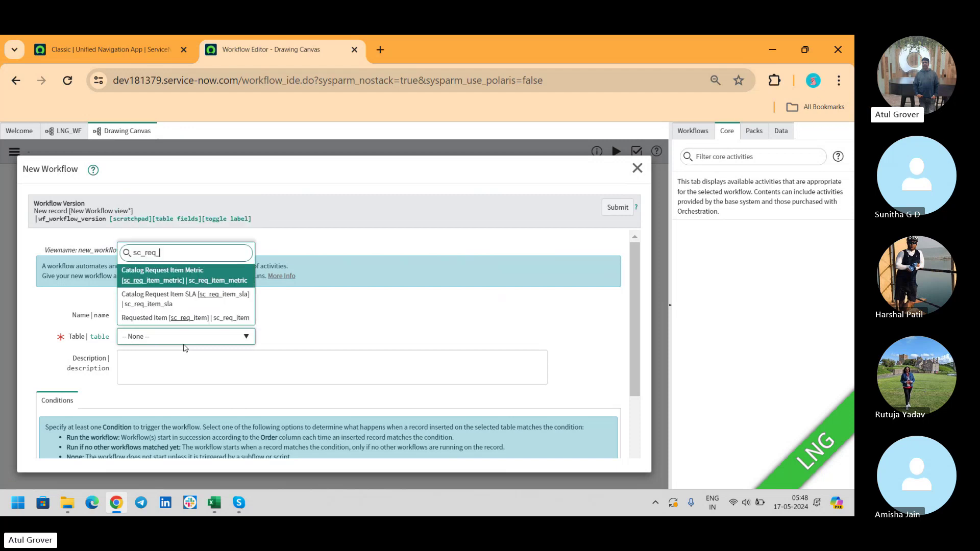
{"action": "left_click", "coordinate": [234, 318]}
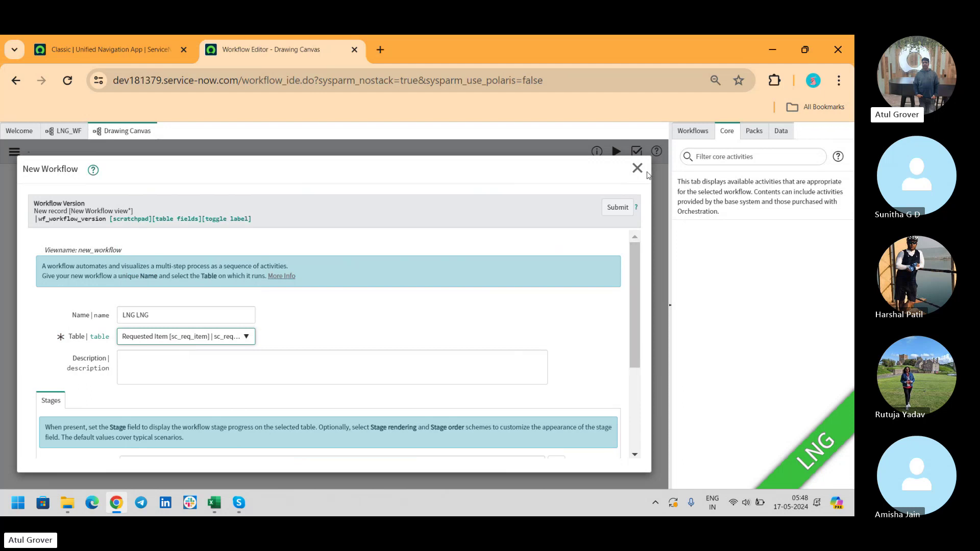
{"action": "left_click", "coordinate": [621, 208]}
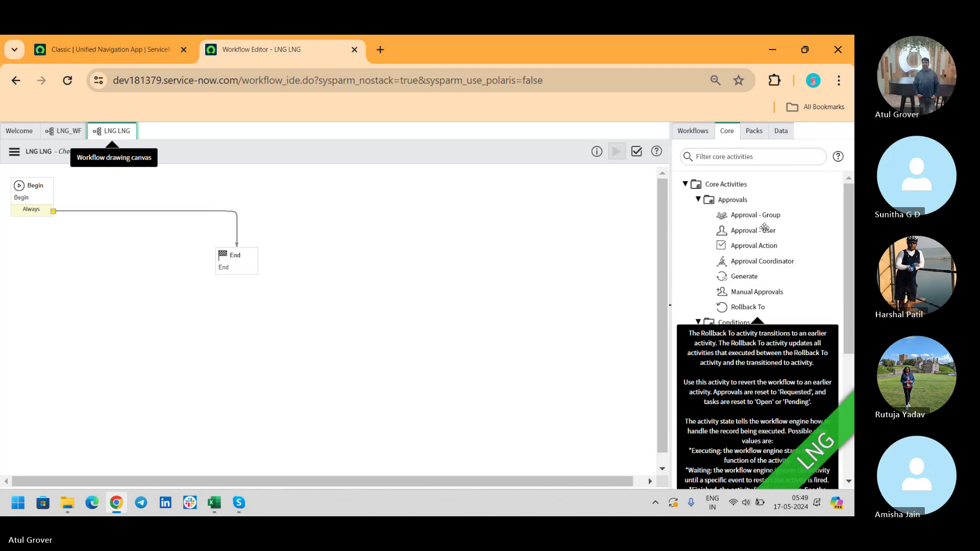
Step: Expand the Tasks group of core activities and place a Catalog Task activity on the LNG LNG canvas
{"action": "mouse_move", "coordinate": [761, 214]}
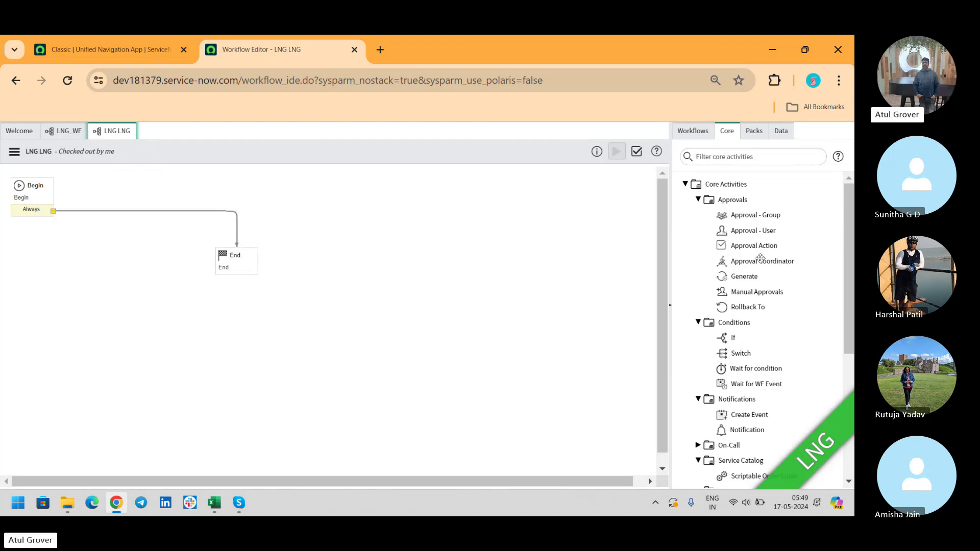
{"action": "mouse_move", "coordinate": [756, 264]}
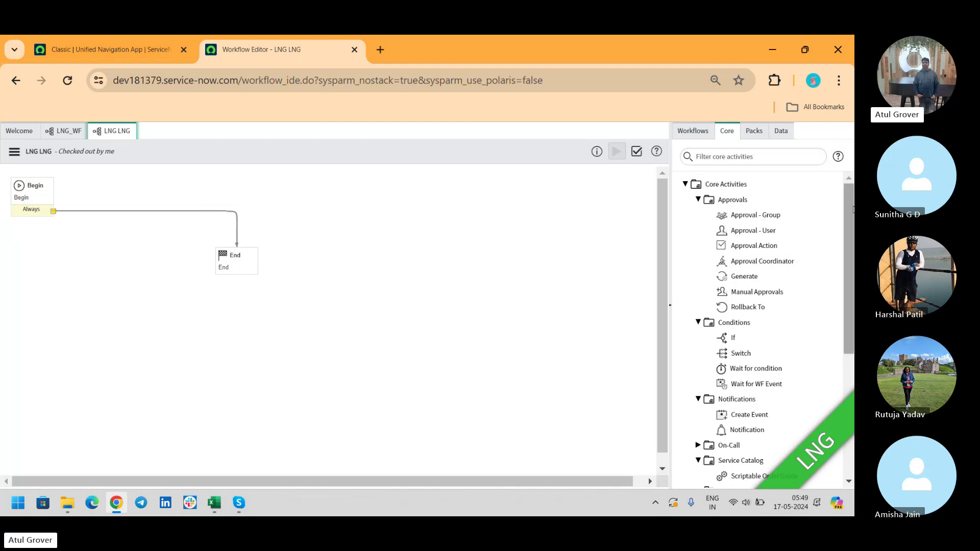
{"action": "left_click_drag", "start_coordinate": [847, 206], "coordinate": [846, 313]}
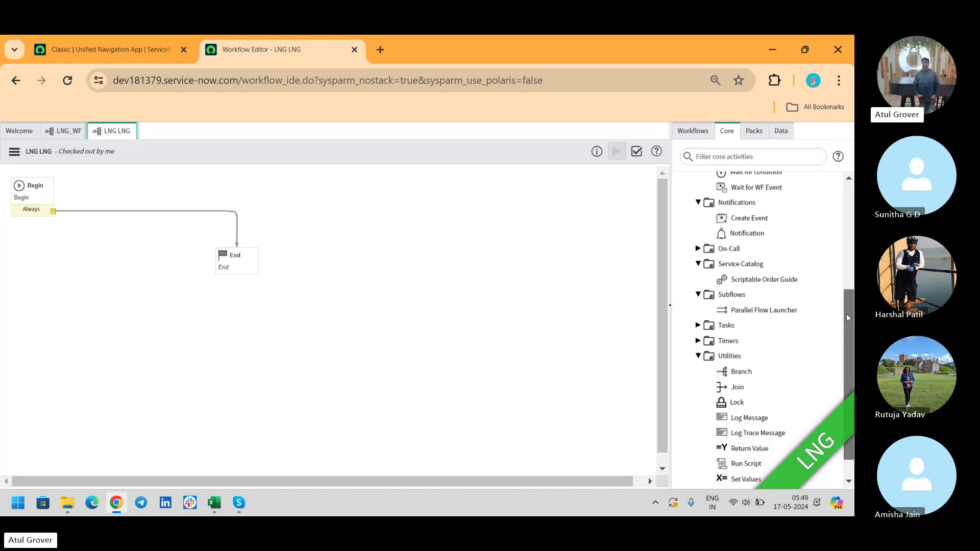
{"action": "left_click", "coordinate": [698, 323]}
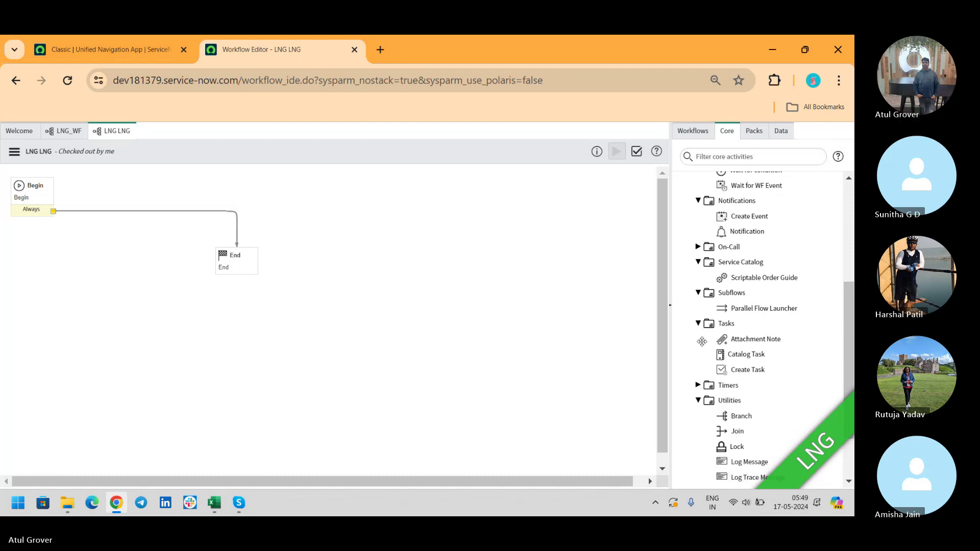
{"action": "left_click_drag", "start_coordinate": [747, 351], "coordinate": [351, 195]}
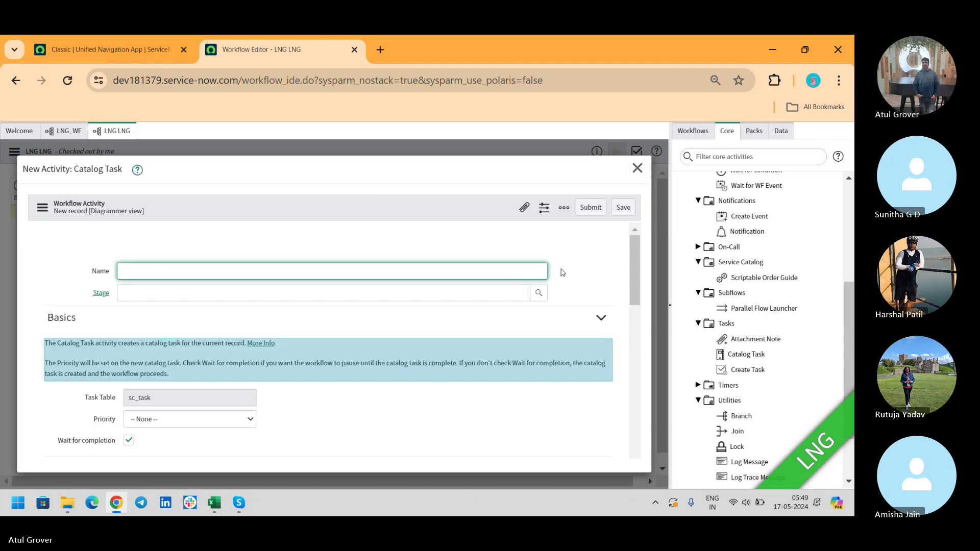
Step: Name the catalog task activity LNG Task and set its stage to Delivery
{"action": "type", "text": "LNG Tas"}
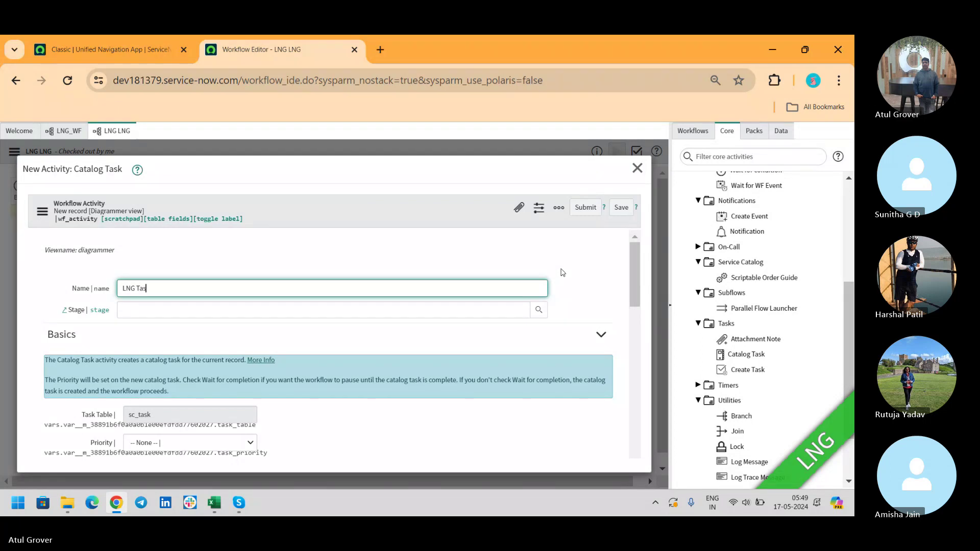
{"action": "type", "text": "k"}
{"action": "left_click", "coordinate": [454, 312]}
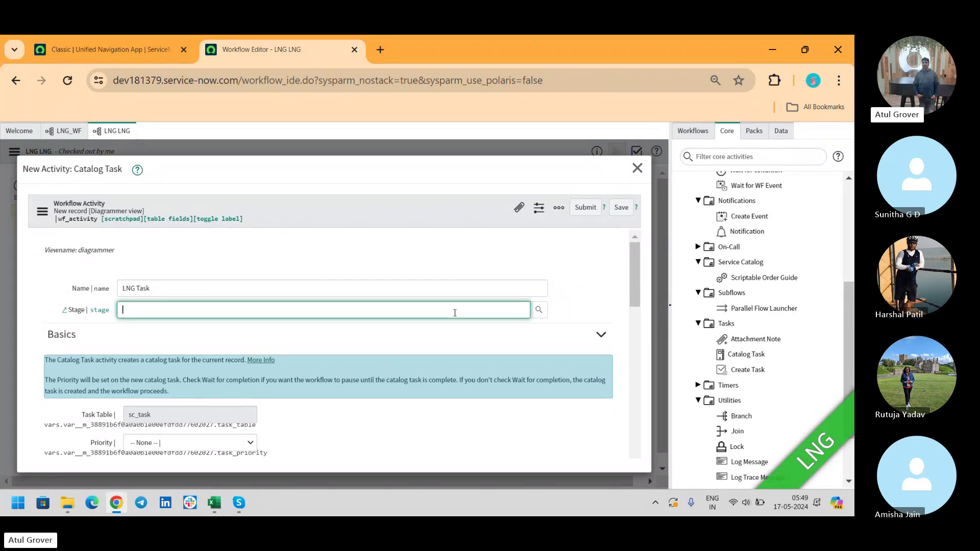
{"action": "type", "text": "**"}
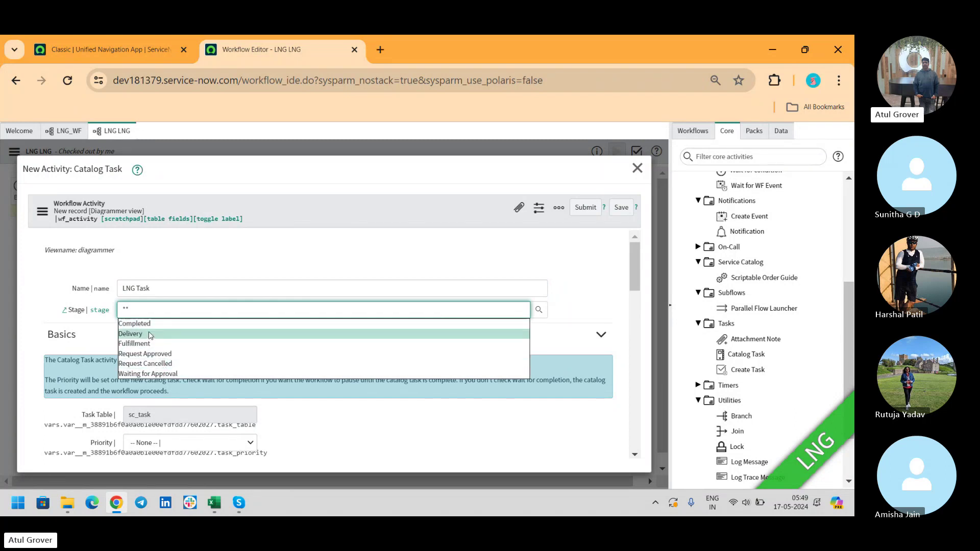
{"action": "left_click", "coordinate": [150, 334]}
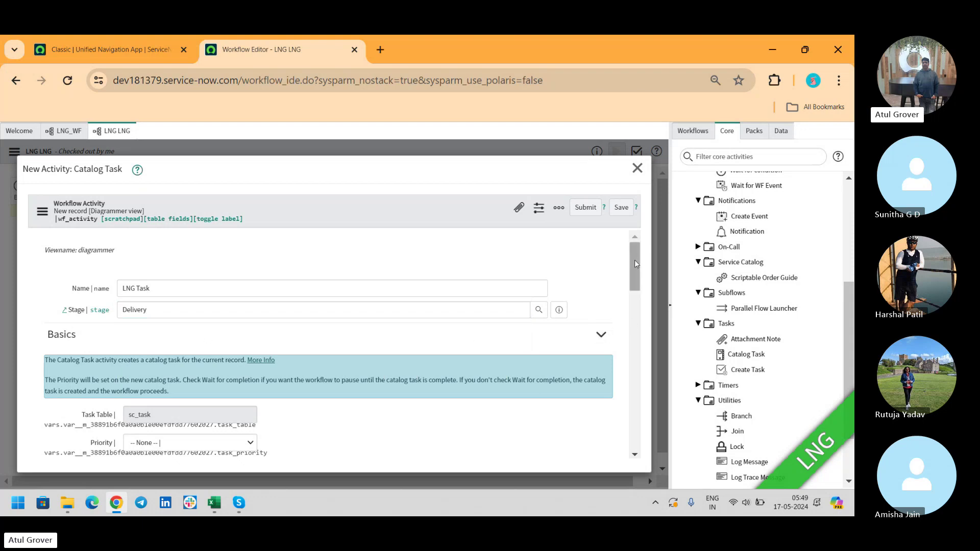
Step: Set the catalog task's priority to 2 - High
{"action": "left_click_drag", "start_coordinate": [635, 260], "coordinate": [634, 297]}
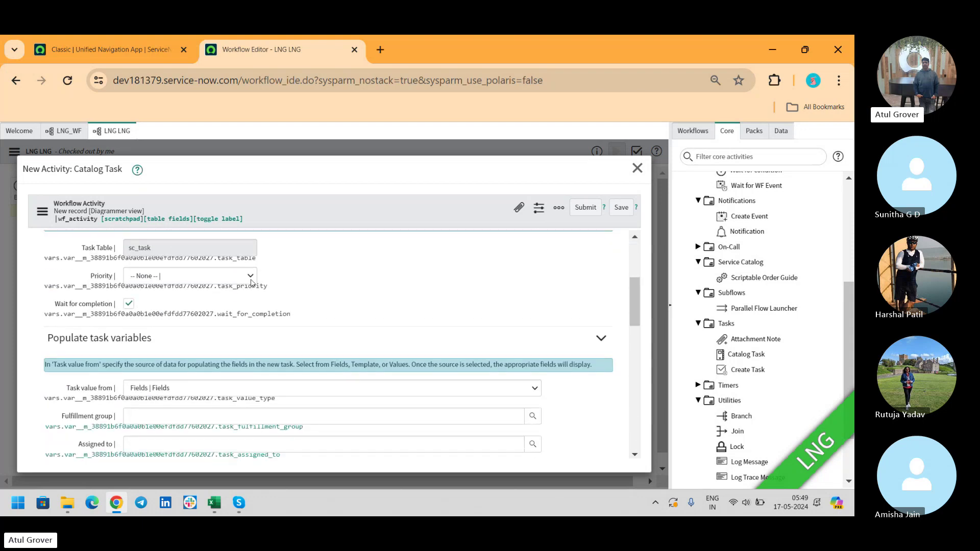
{"action": "left_click", "coordinate": [190, 281]}
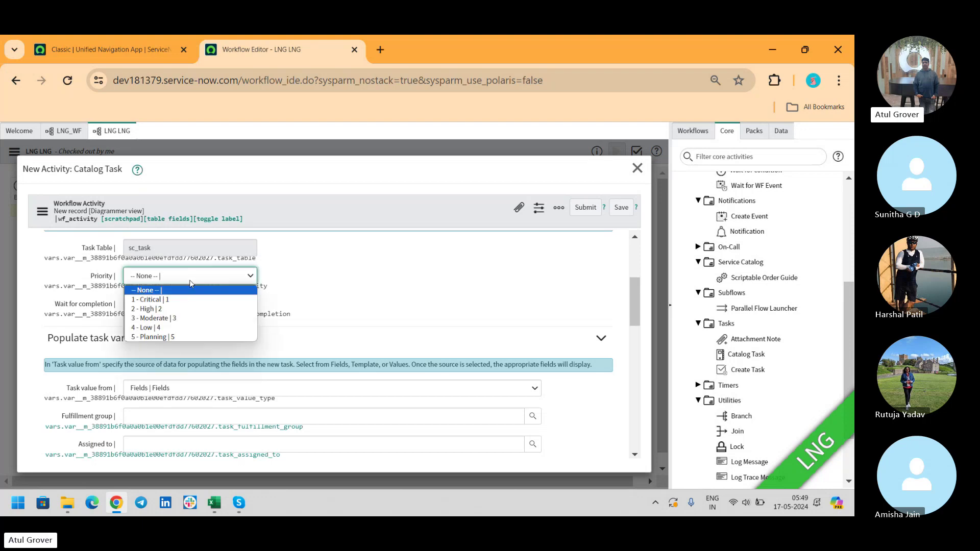
{"action": "left_click", "coordinate": [167, 307]}
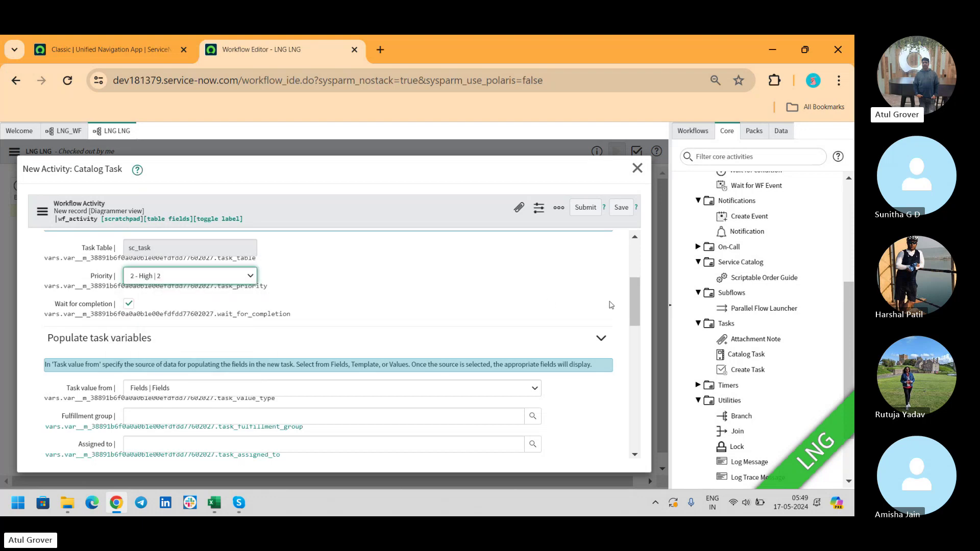
Step: Assign the catalog task to the Batch15 fulfillment group and give it the short description LNG Task 1
{"action": "left_click_drag", "start_coordinate": [634, 301], "coordinate": [631, 321]}
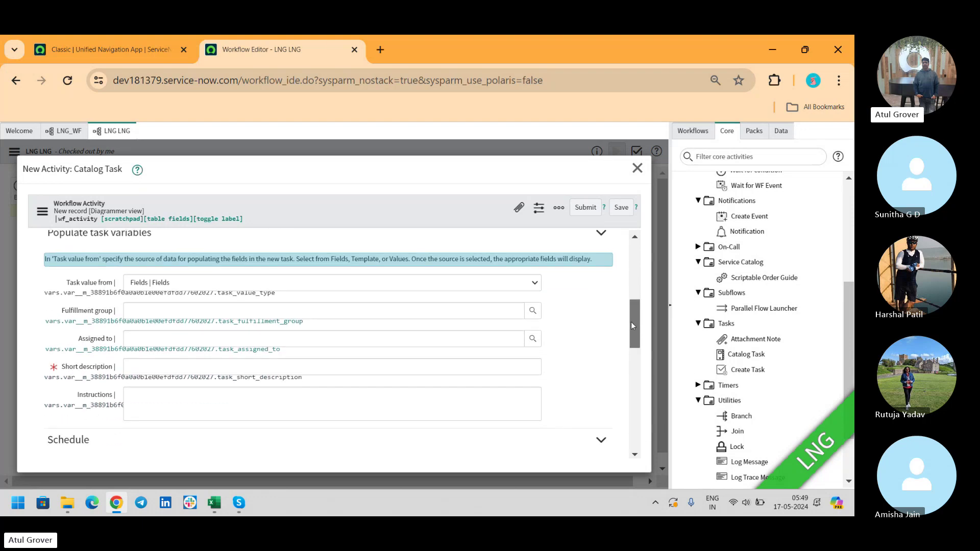
{"action": "left_click", "coordinate": [179, 310]}
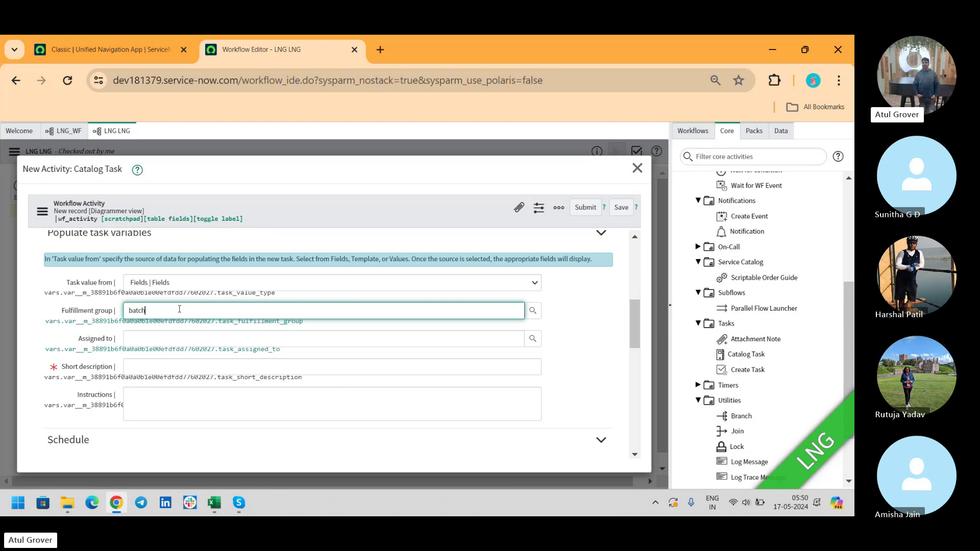
{"action": "type", "text": "batch"}
{"action": "left_click", "coordinate": [168, 325]}
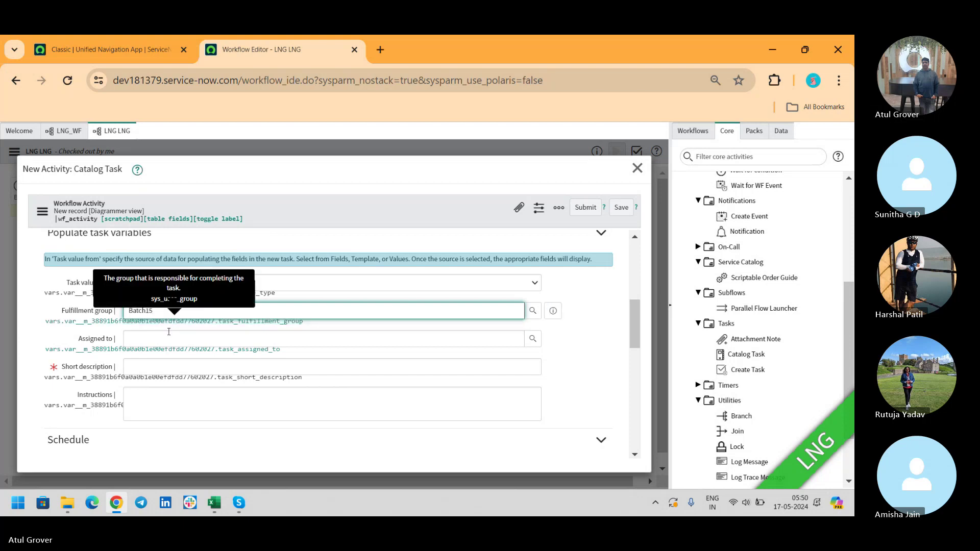
{"action": "left_click", "coordinate": [163, 366]}
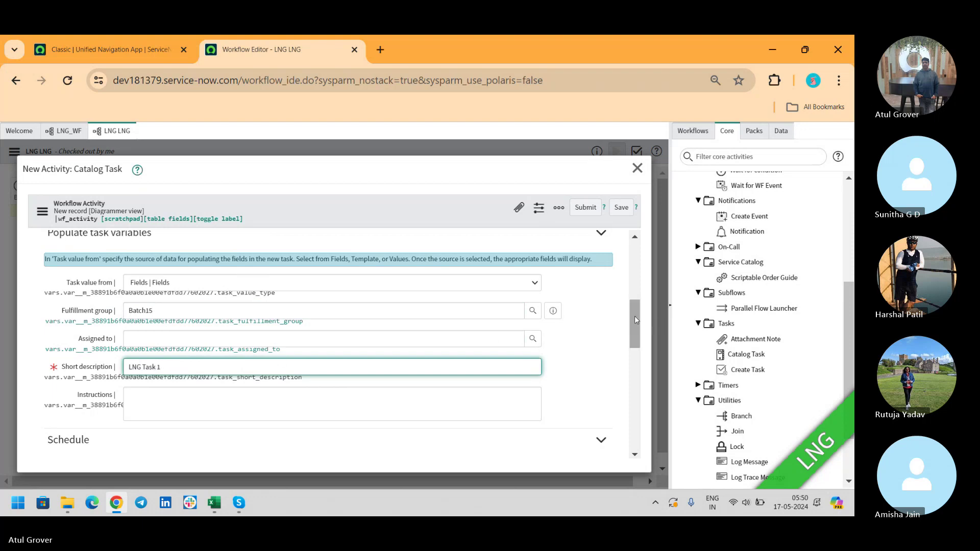
Step: Add the available variables from Additional_software_requirements through account to the catalog task form and save the activity
{"action": "left_click_drag", "start_coordinate": [634, 314], "coordinate": [632, 357]}
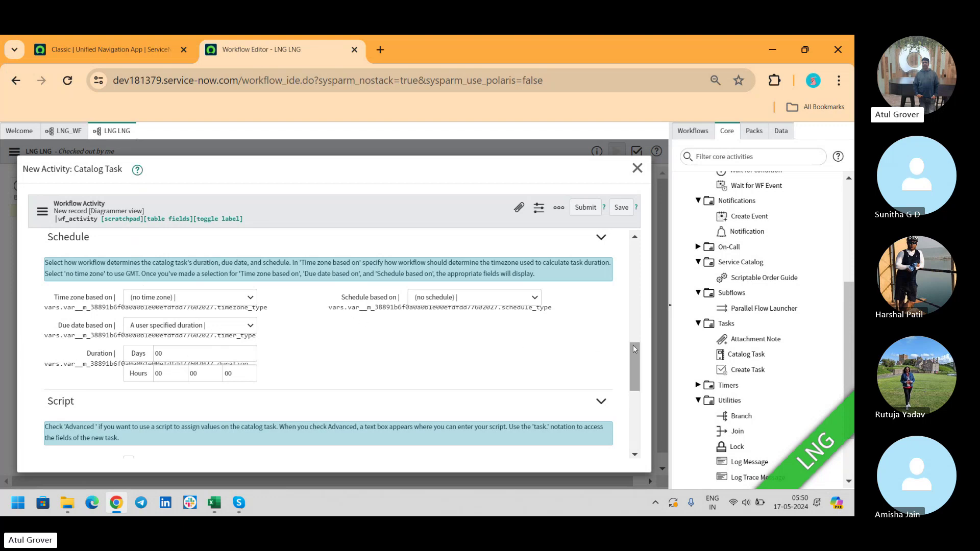
{"action": "left_click_drag", "start_coordinate": [633, 349], "coordinate": [635, 390]}
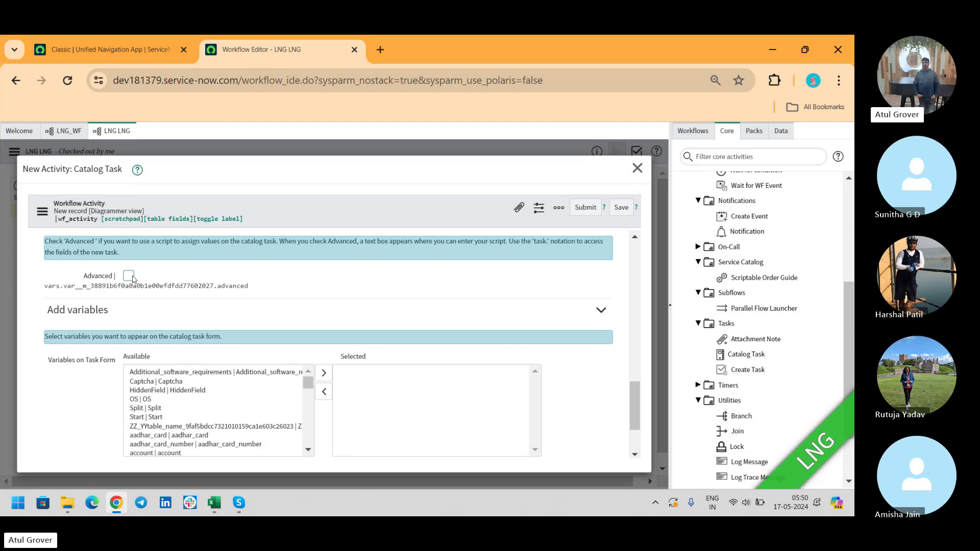
{"action": "left_click_drag", "start_coordinate": [632, 387], "coordinate": [633, 411]}
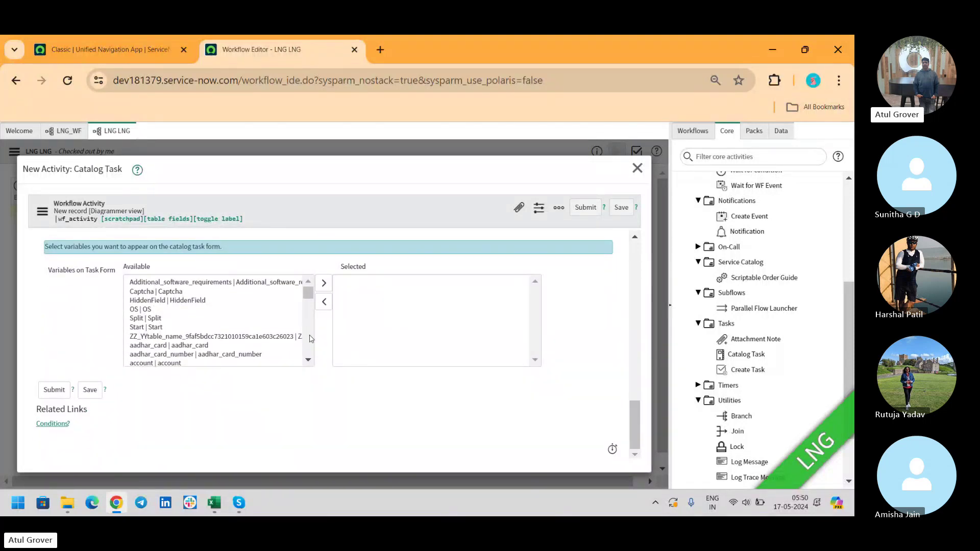
{"action": "left_click", "coordinate": [147, 283]}
{"action": "left_click_drag", "start_coordinate": [147, 284], "coordinate": [163, 364]}
{"action": "left_click", "coordinate": [324, 286]}
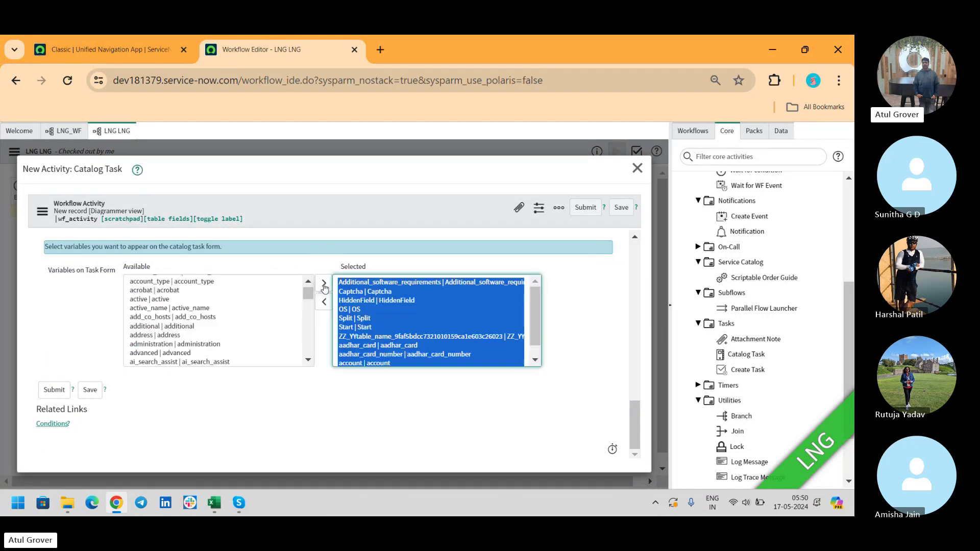
{"action": "left_click", "coordinate": [90, 393]}
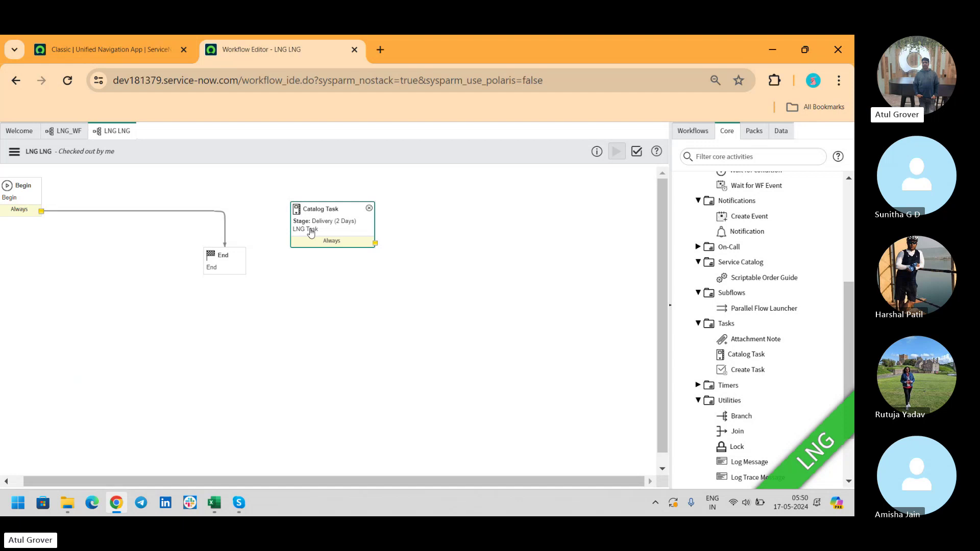
Step: Validate the LNG LNG workflow and read the ValidateTransitionIn warning in the validation report
{"action": "left_click", "coordinate": [637, 151]}
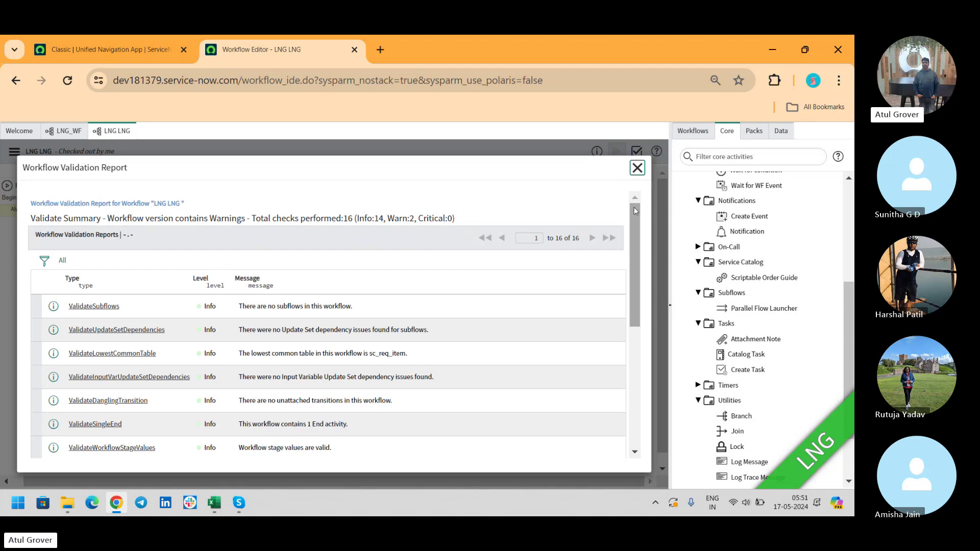
{"action": "left_click_drag", "start_coordinate": [634, 210], "coordinate": [638, 301]}
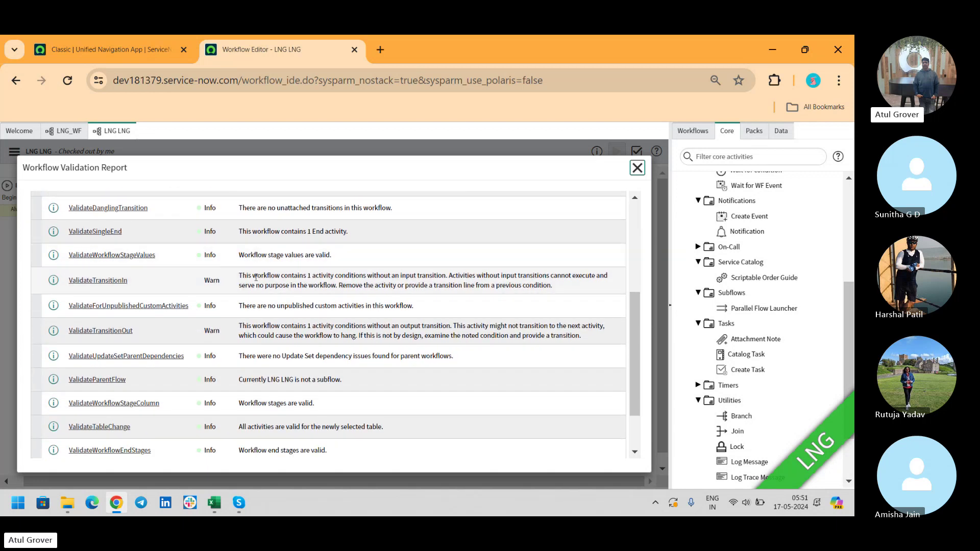
{"action": "left_click_drag", "start_coordinate": [235, 276], "coordinate": [565, 292]}
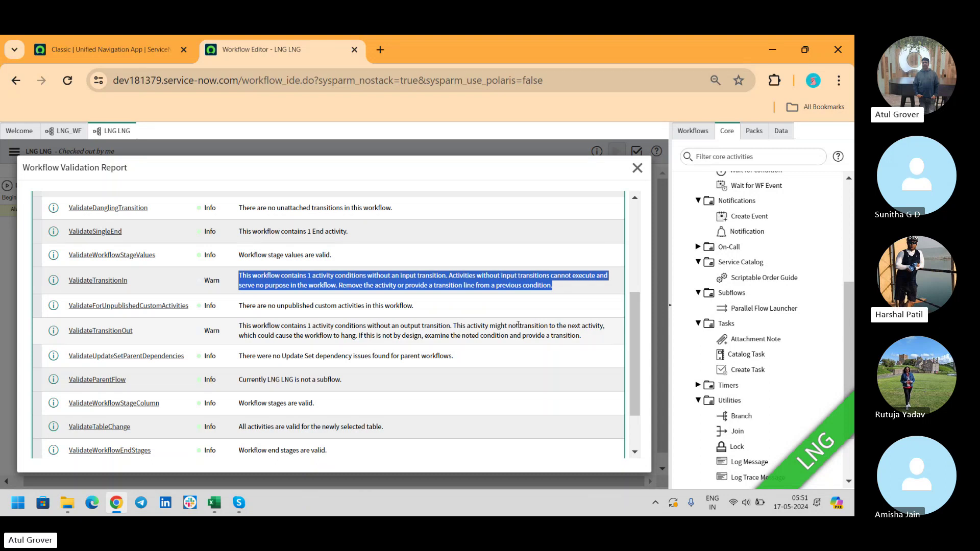
Step: Replace the direct Begin-to-End transition with transitions from Begin to the Catalog Task and from the Catalog Task to End
{"action": "left_click", "coordinate": [637, 168]}
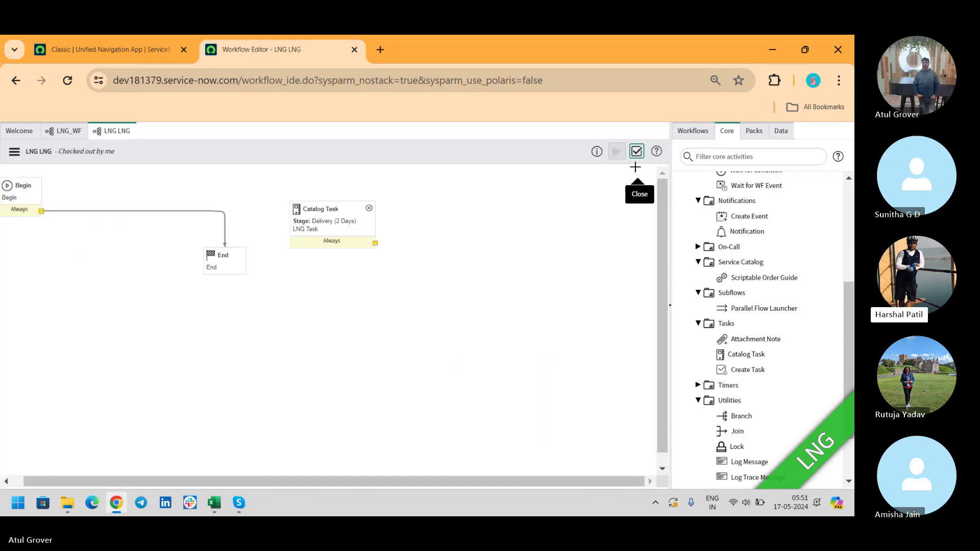
{"action": "left_click", "coordinate": [206, 211]}
{"action": "key", "text": "Delete"}
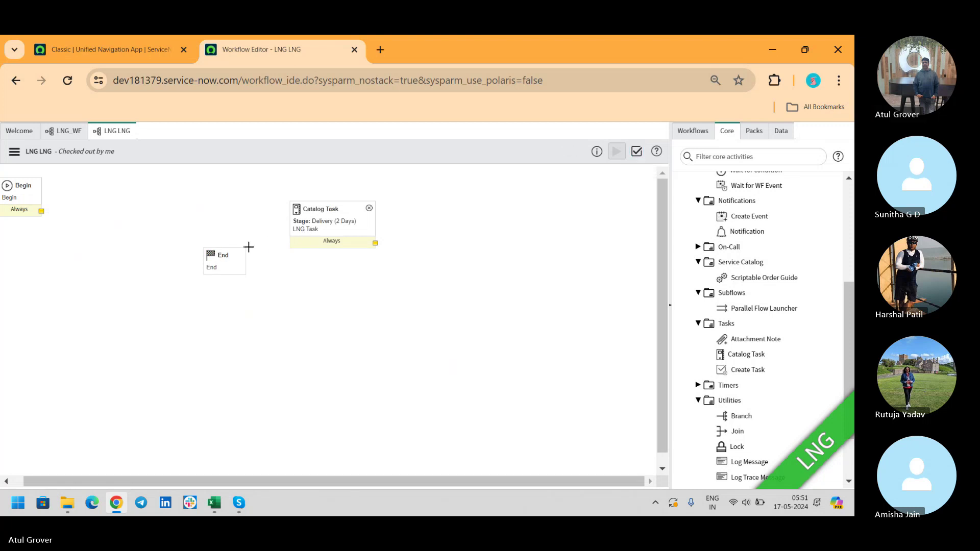
{"action": "left_click_drag", "start_coordinate": [237, 257], "coordinate": [472, 341]}
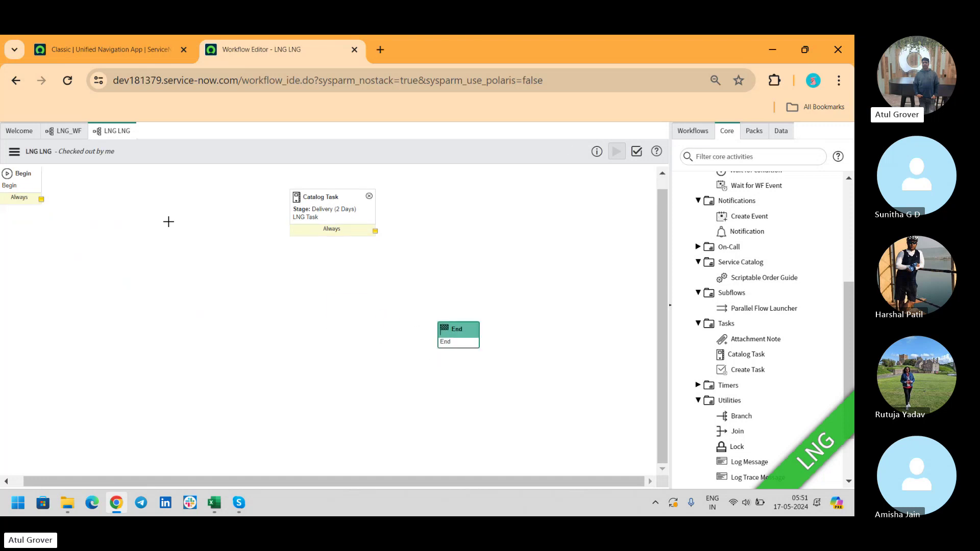
{"action": "left_click_drag", "start_coordinate": [41, 199], "coordinate": [313, 217]}
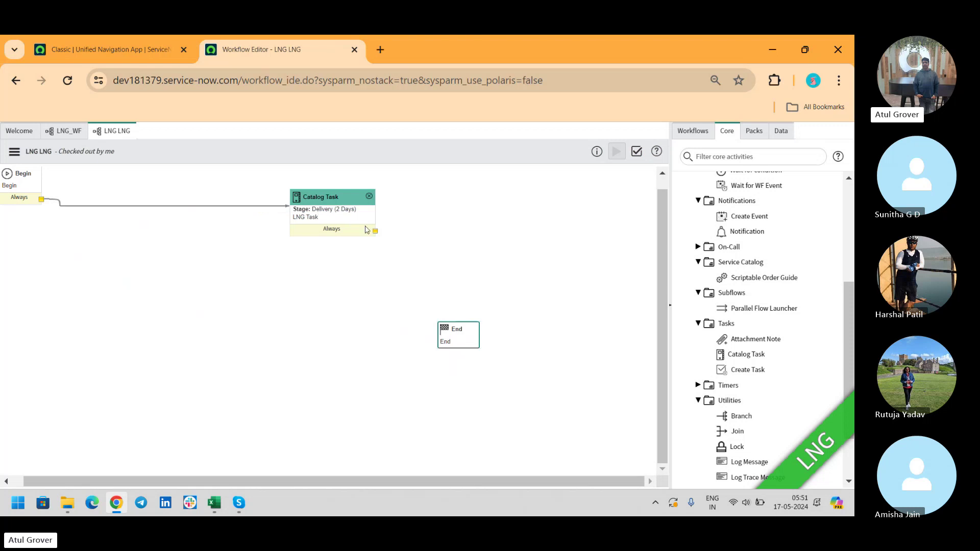
{"action": "left_click_drag", "start_coordinate": [375, 230], "coordinate": [454, 327]}
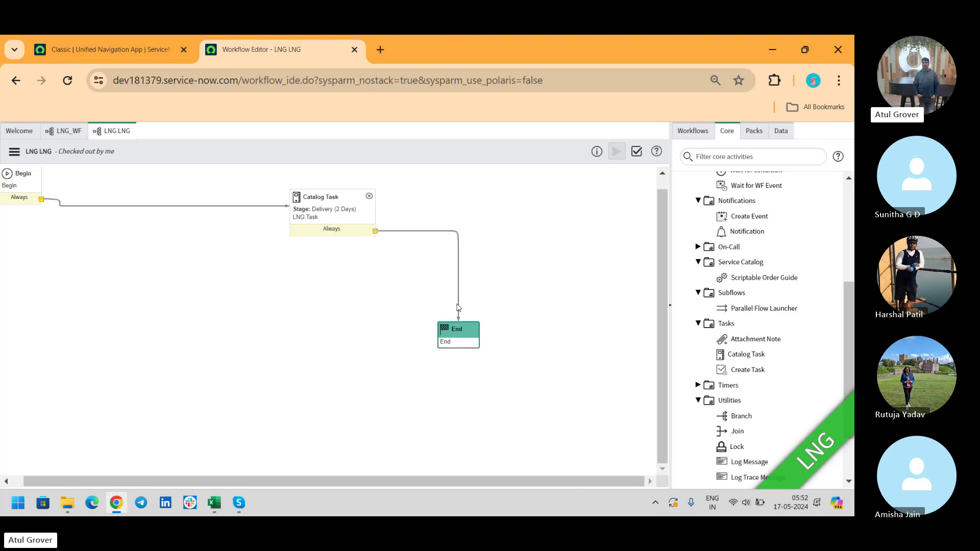
Step: Validate the rewired workflow, review all checks in the validation report and close it
{"action": "left_click", "coordinate": [636, 152]}
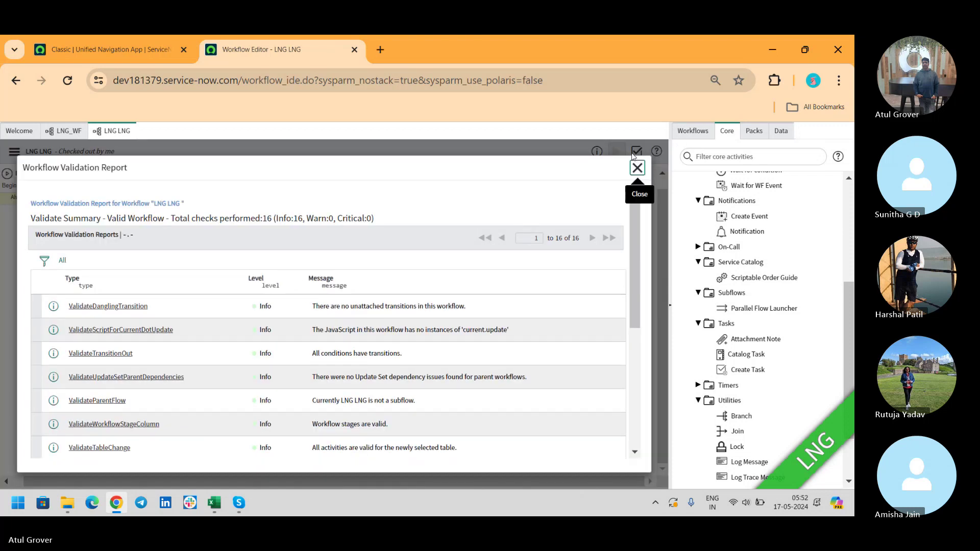
{"action": "left_click_drag", "start_coordinate": [635, 233], "coordinate": [631, 379]}
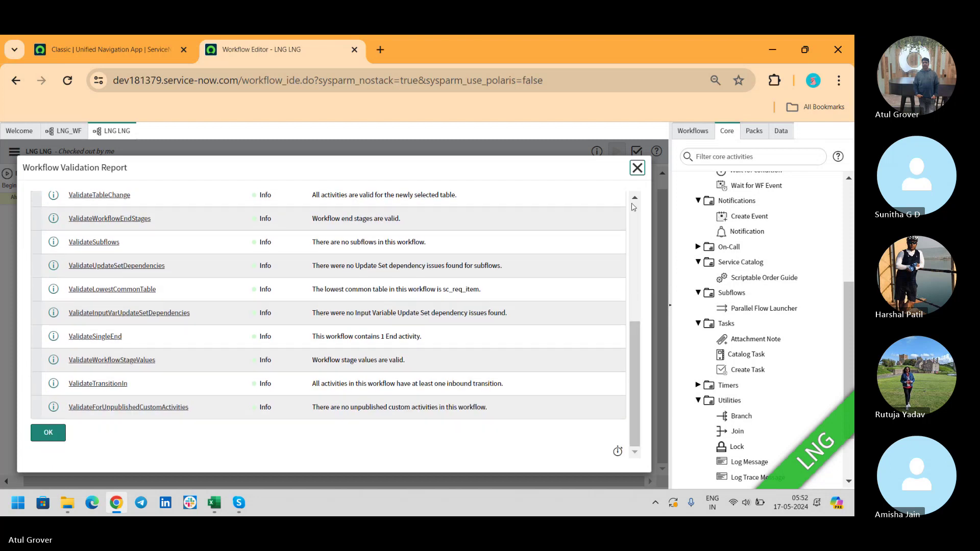
{"action": "left_click", "coordinate": [636, 167]}
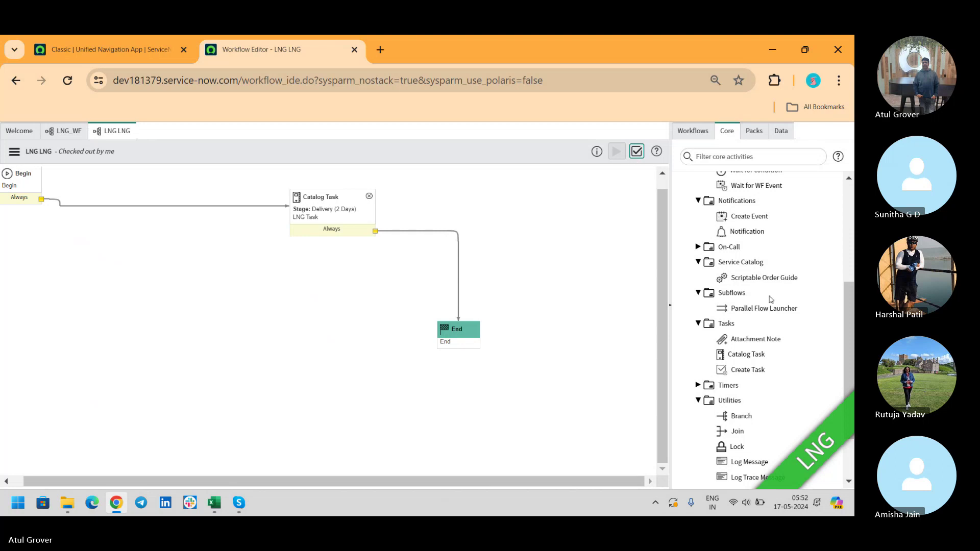
Step: Add an Approval - Group activity named LNG G to the workflow and set its stage to Waiting for Approval
{"action": "left_click_drag", "start_coordinate": [846, 310], "coordinate": [845, 204]}
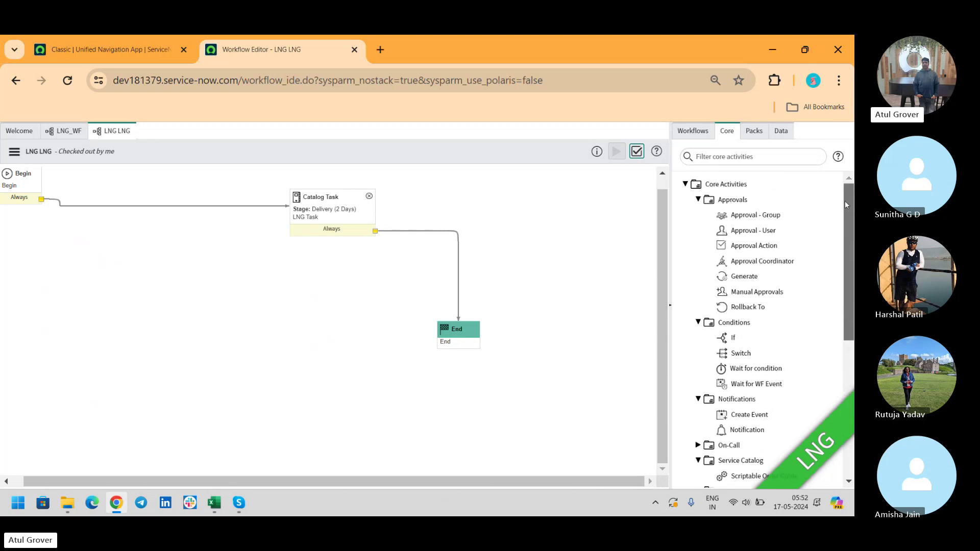
{"action": "left_click_drag", "start_coordinate": [771, 215], "coordinate": [231, 308]}
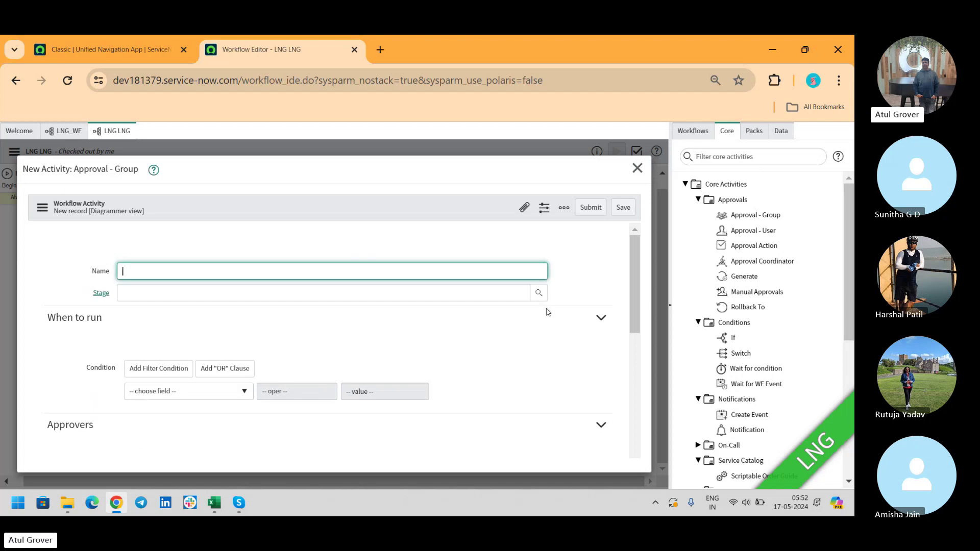
{"action": "type", "text": "L"}
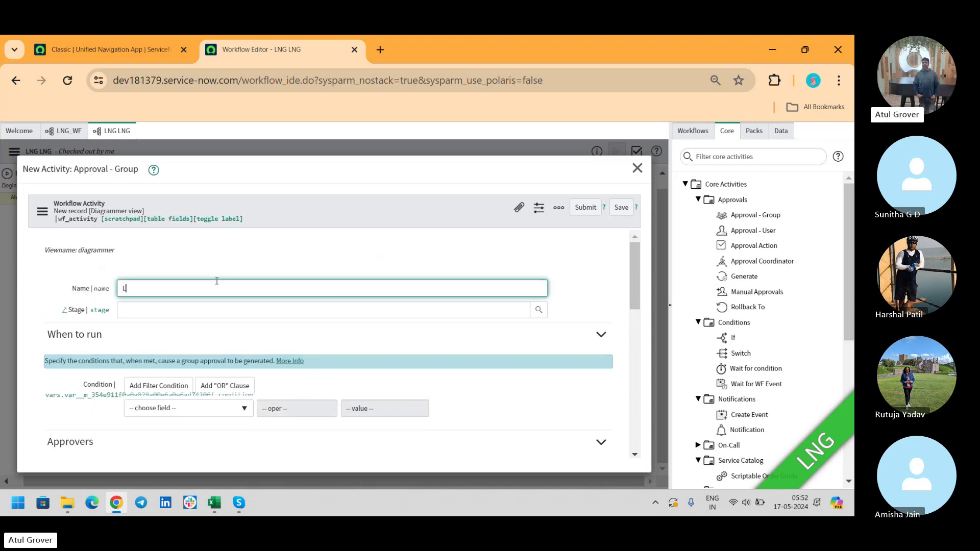
{"action": "type", "text": "NG G"}
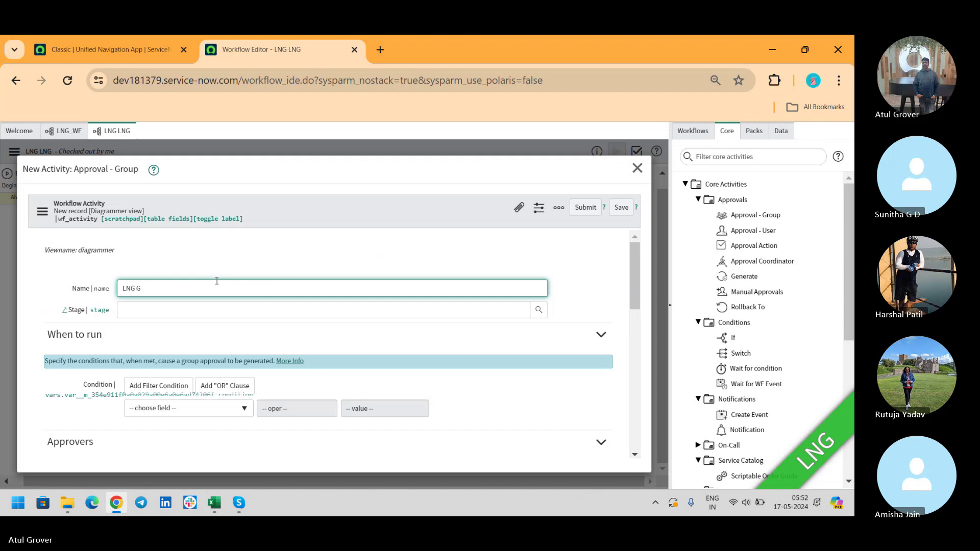
{"action": "left_click", "coordinate": [220, 309]}
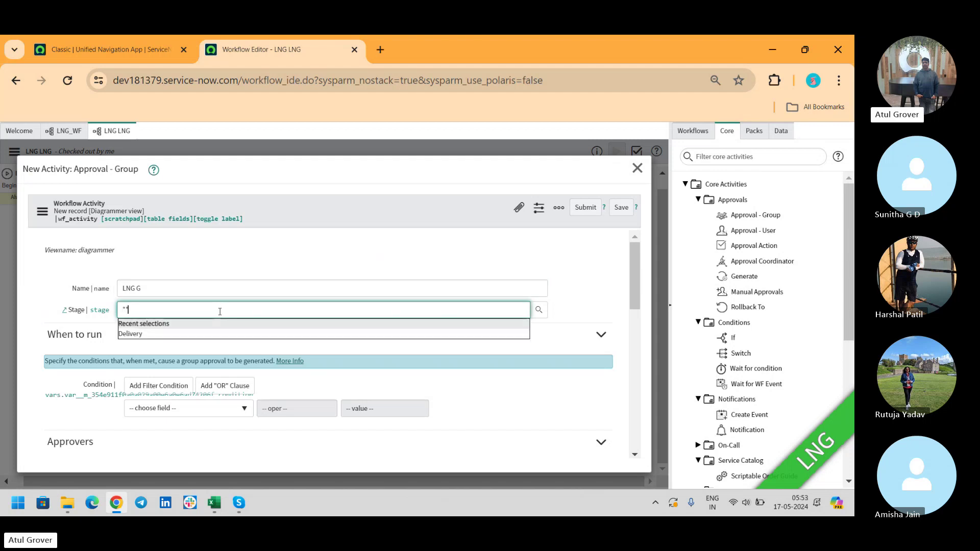
{"action": "type", "text": "**"}
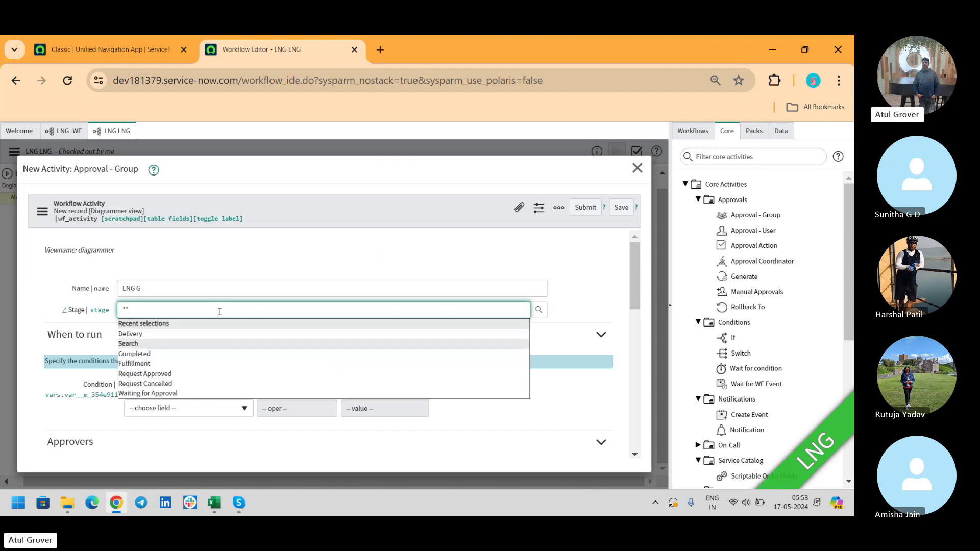
{"action": "left_click", "coordinate": [168, 394]}
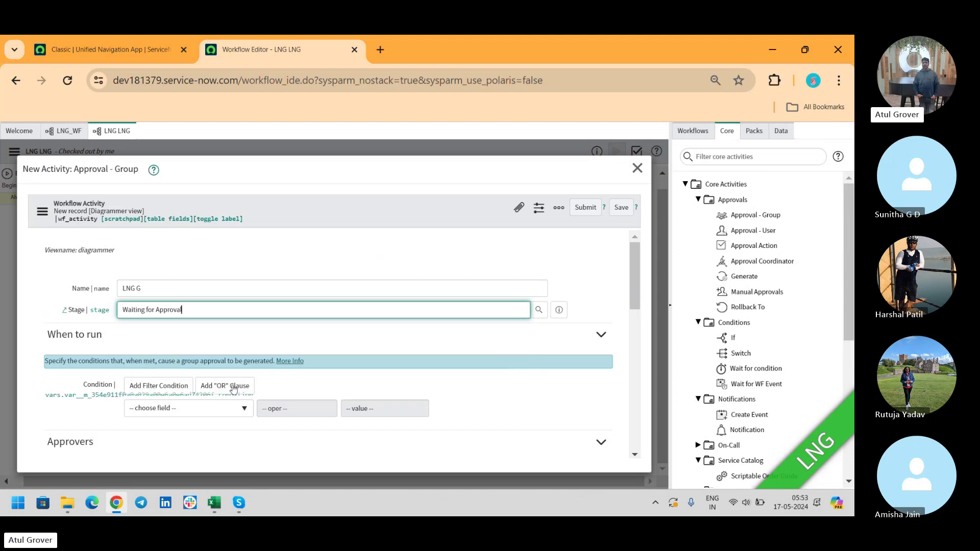
Step: Set the approval activity's approver groups to Batch15, Incident and Change Management and lock the list
{"action": "left_click_drag", "start_coordinate": [635, 264], "coordinate": [632, 300]}
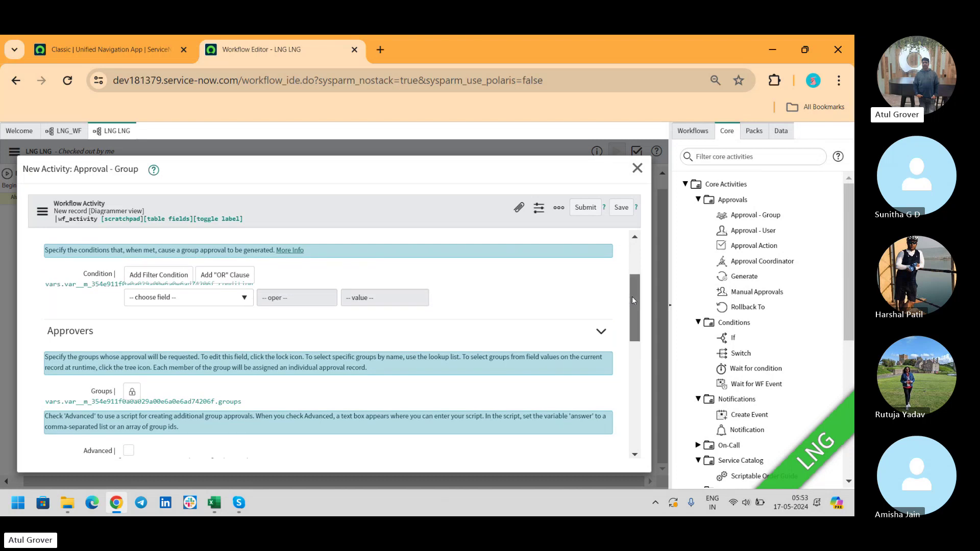
{"action": "left_click_drag", "start_coordinate": [631, 300], "coordinate": [635, 321]}
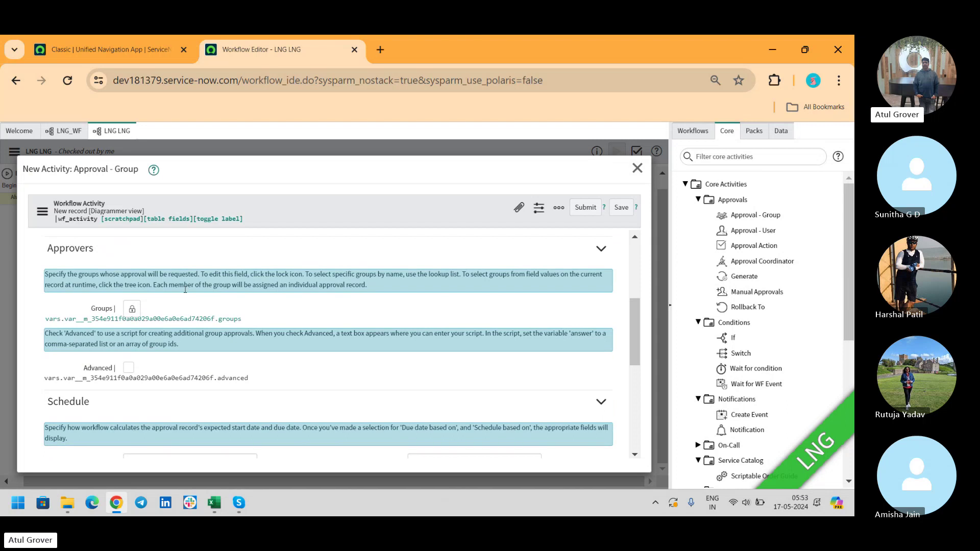
{"action": "left_click", "coordinate": [132, 309]}
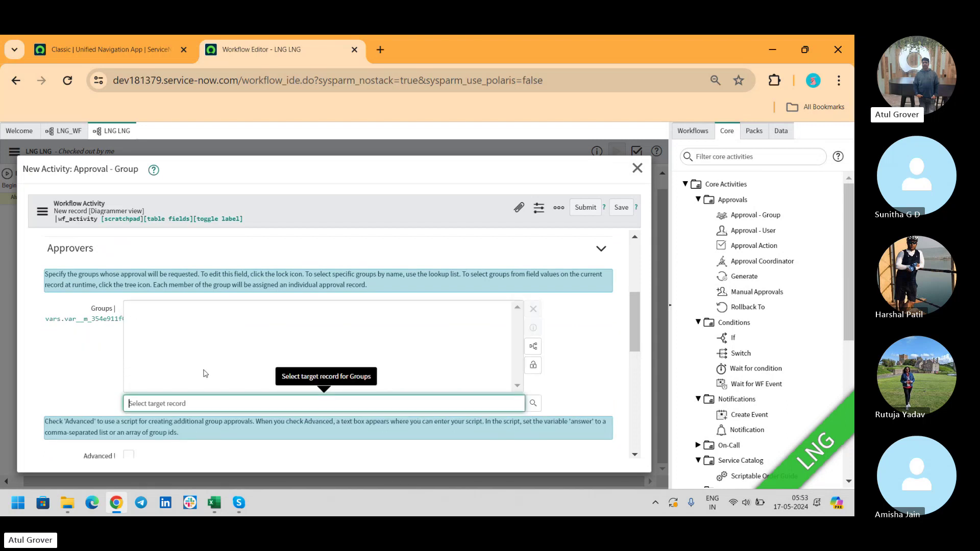
{"action": "type", "text": "batc"}
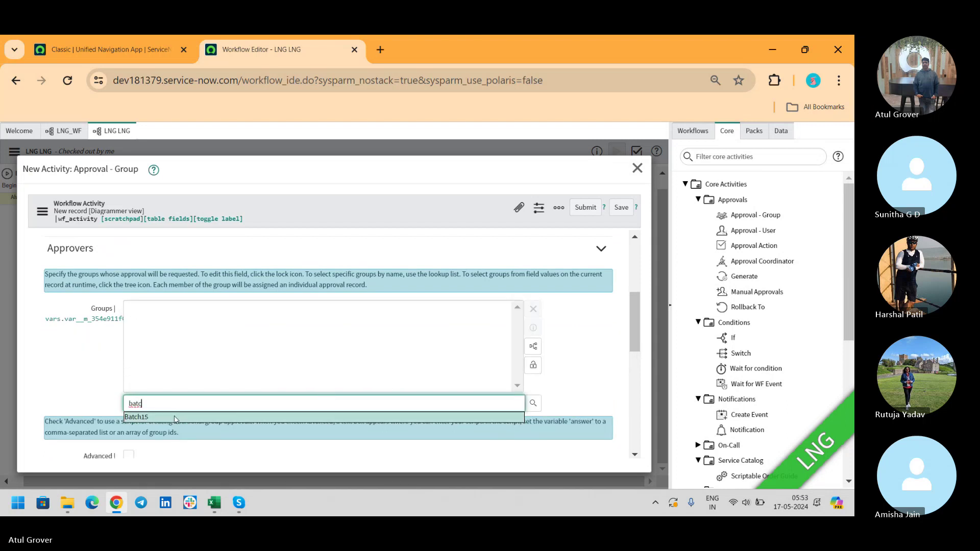
{"action": "left_click", "coordinate": [174, 417]}
{"action": "type", "text": "i"}
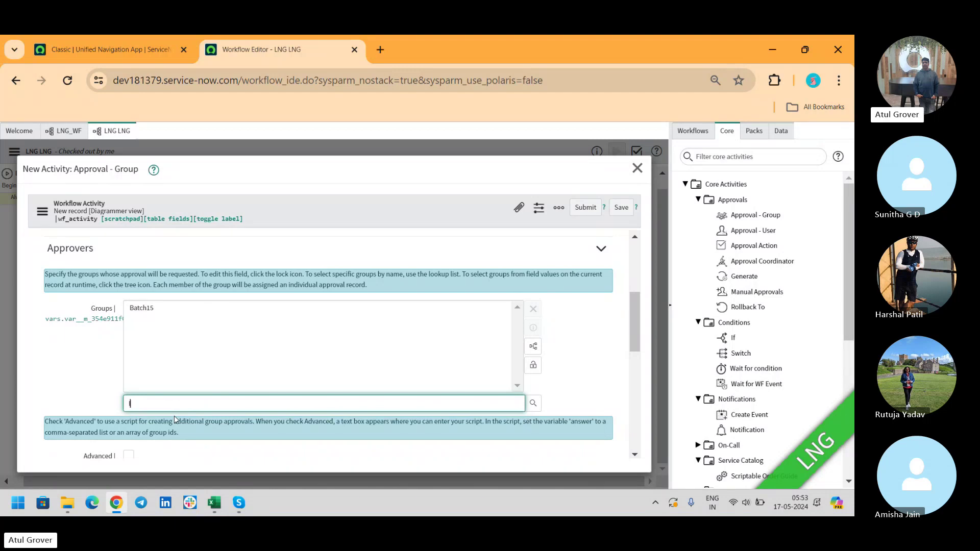
{"action": "left_click", "coordinate": [161, 427]}
{"action": "type", "text": "ch"}
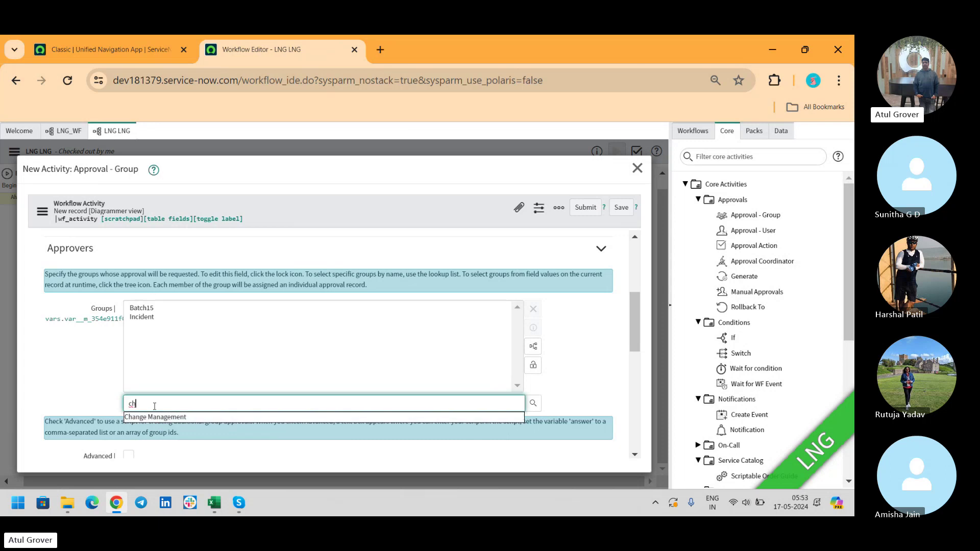
{"action": "left_click", "coordinate": [157, 417]}
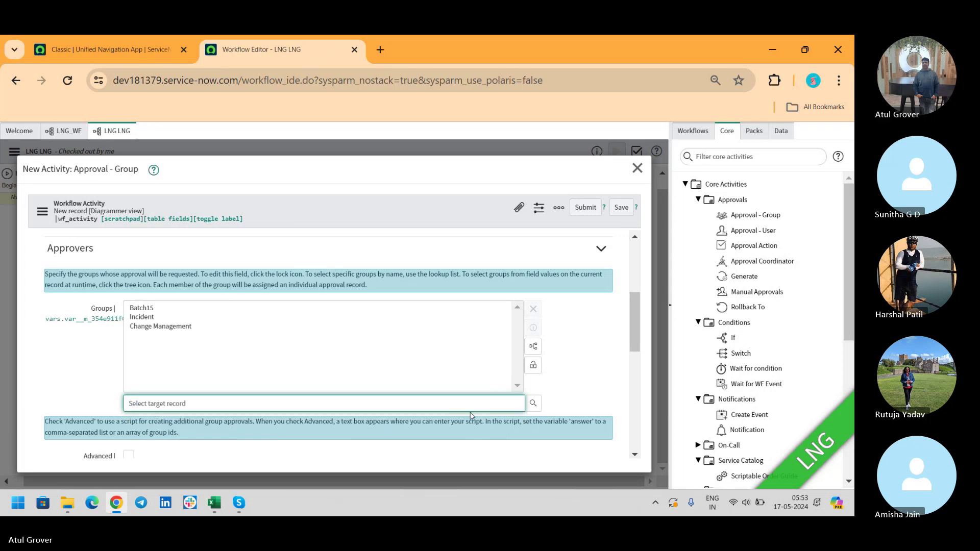
{"action": "left_click", "coordinate": [535, 366]}
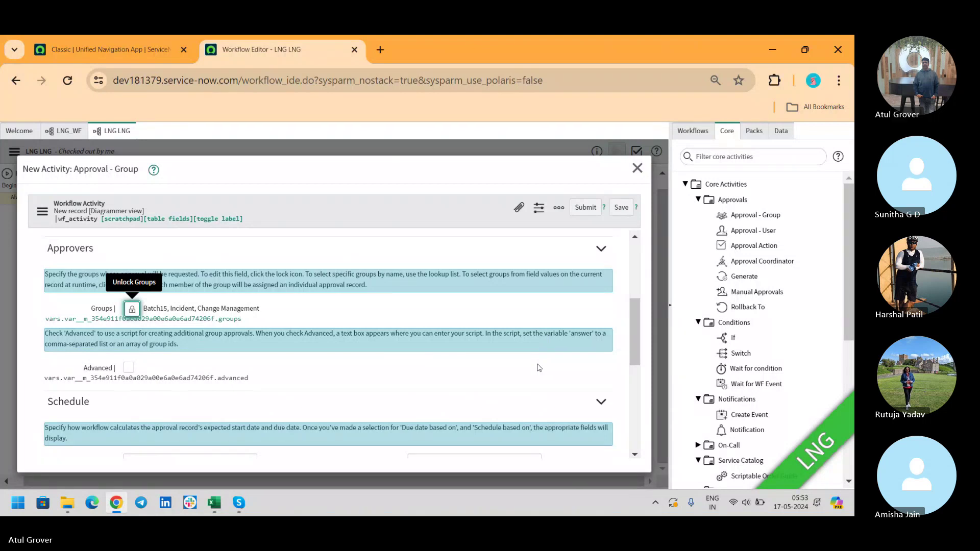
{"action": "key", "text": "alt+Tab"}
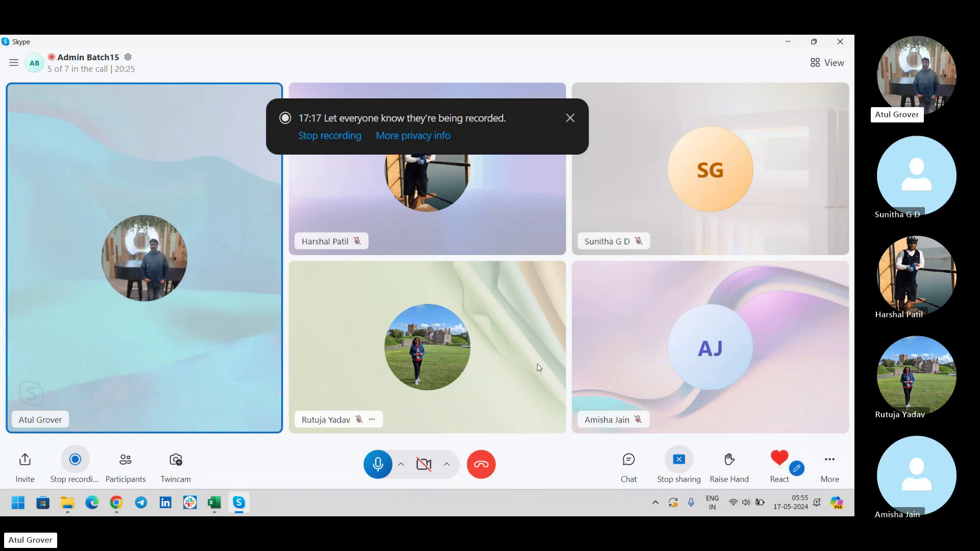
{"action": "key", "text": "alt+Tab"}
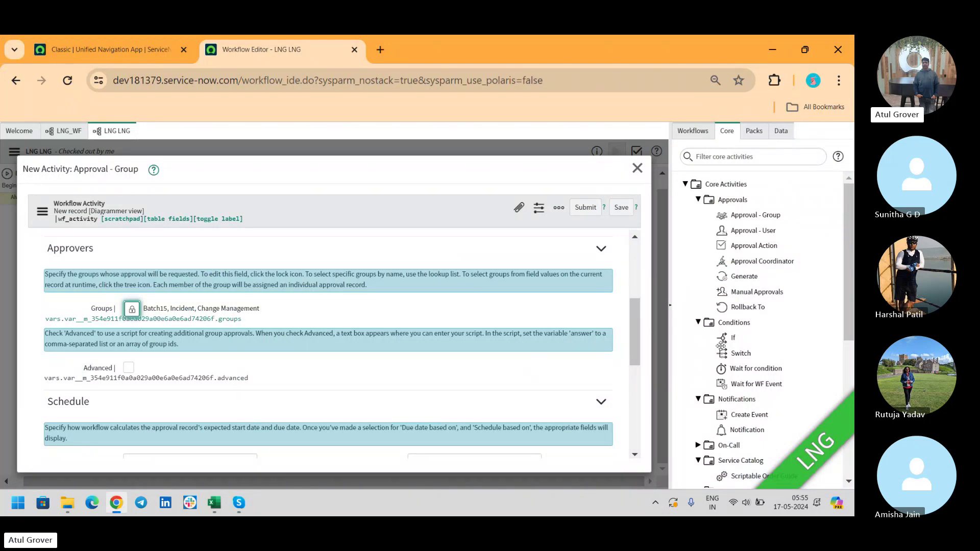
Step: Review the Wait for options in the approval condition, keep An approval from each group, and save the activity
{"action": "mouse_move", "coordinate": [721, 345]}
{"action": "left_click_drag", "start_coordinate": [632, 312], "coordinate": [632, 355]}
{"action": "scroll", "coordinate": [633, 358], "scroll_direction": "down", "scroll_amount": 3}
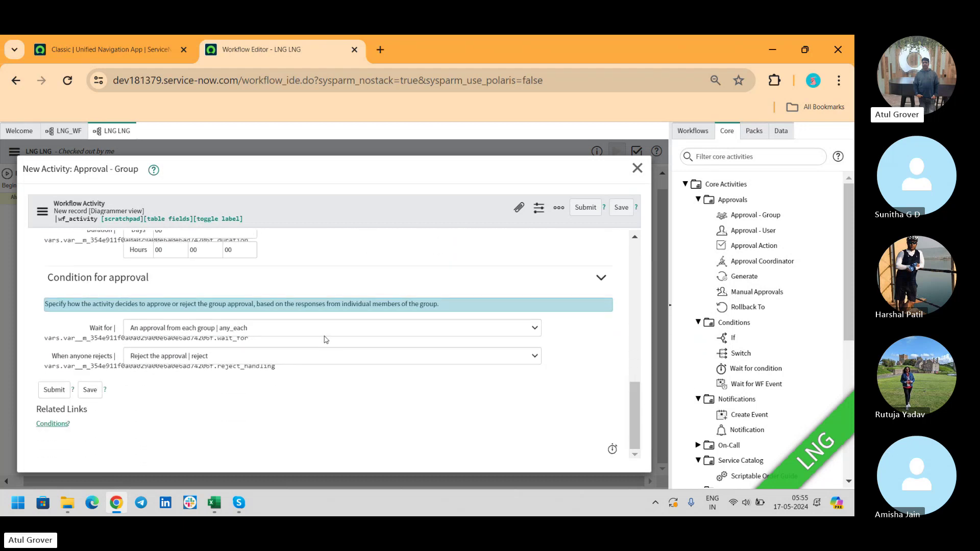
{"action": "left_click", "coordinate": [258, 328]}
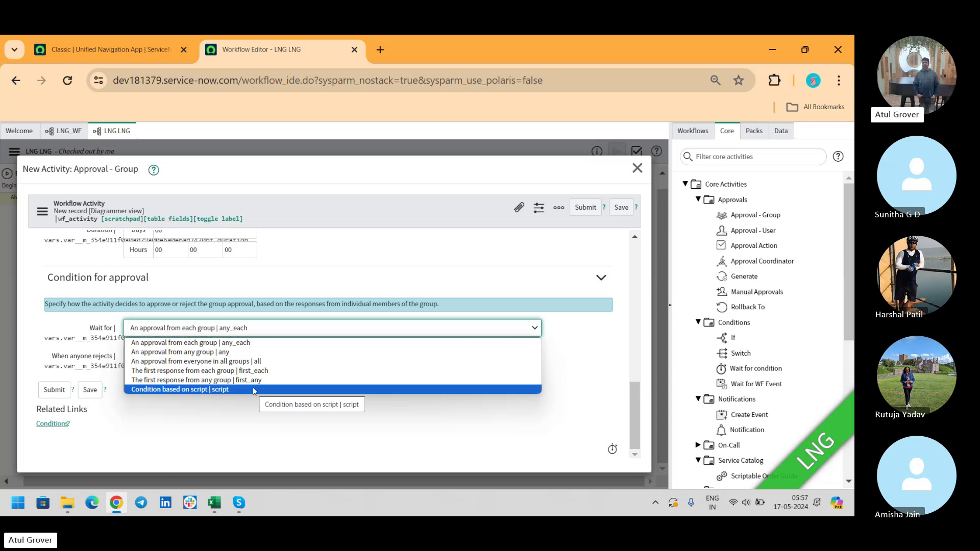
{"action": "key", "text": "alt+Tab"}
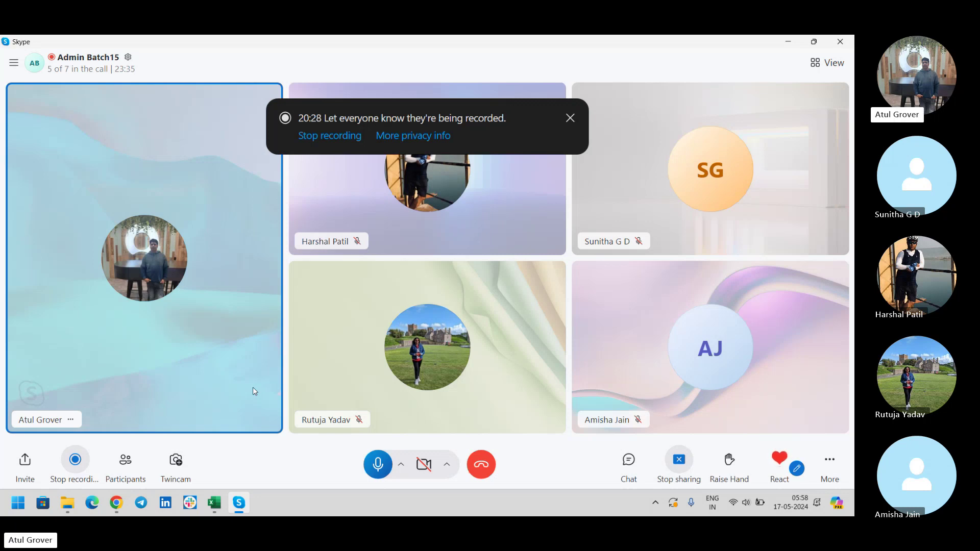
{"action": "key", "text": "alt+Tab"}
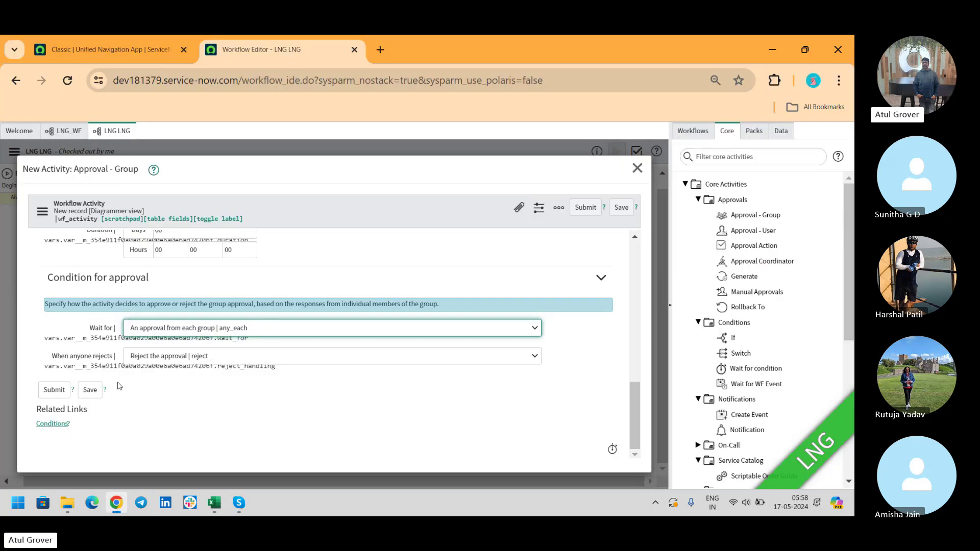
{"action": "left_click", "coordinate": [94, 391]}
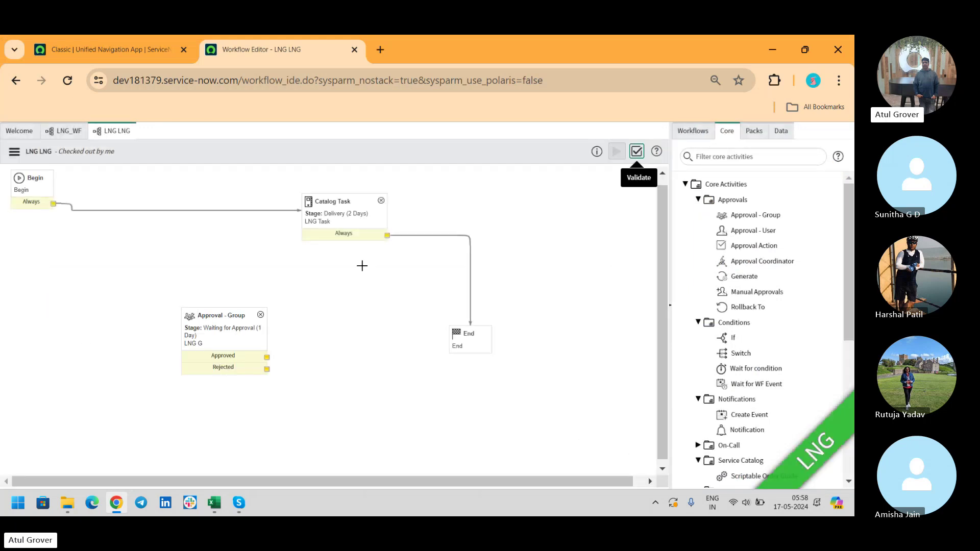
Step: Reroute Begin to Approval - Group instead of the Catalog Task, connect Approved to the Catalog Task and Rejected to End, and validate the workflow
{"action": "left_click", "coordinate": [237, 210]}
{"action": "key", "text": "Delete"}
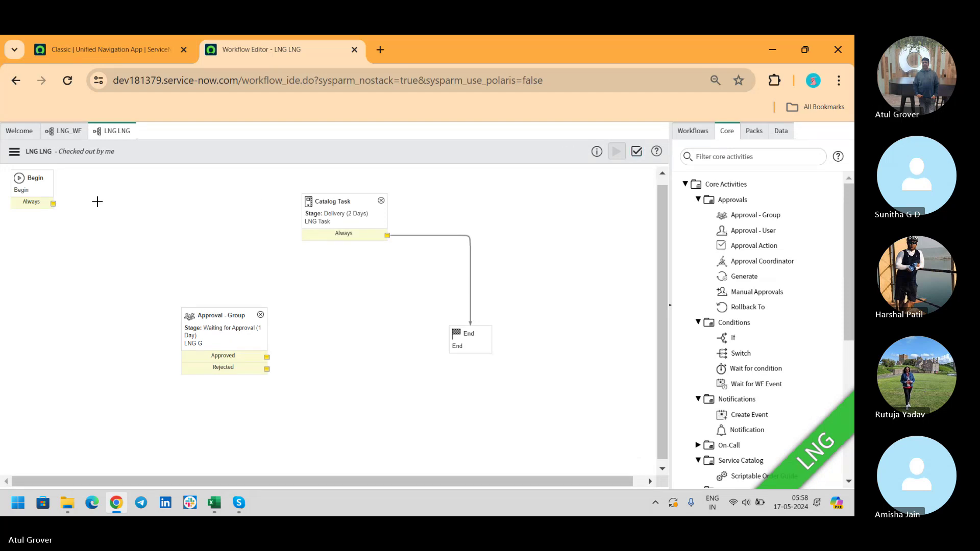
{"action": "left_click_drag", "start_coordinate": [53, 204], "coordinate": [194, 316]}
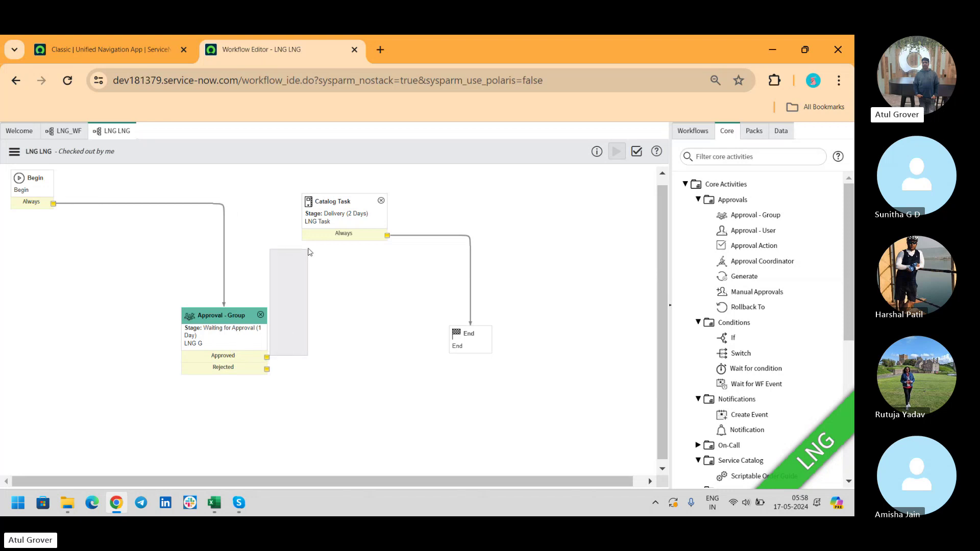
{"action": "left_click_drag", "start_coordinate": [267, 357], "coordinate": [308, 205]}
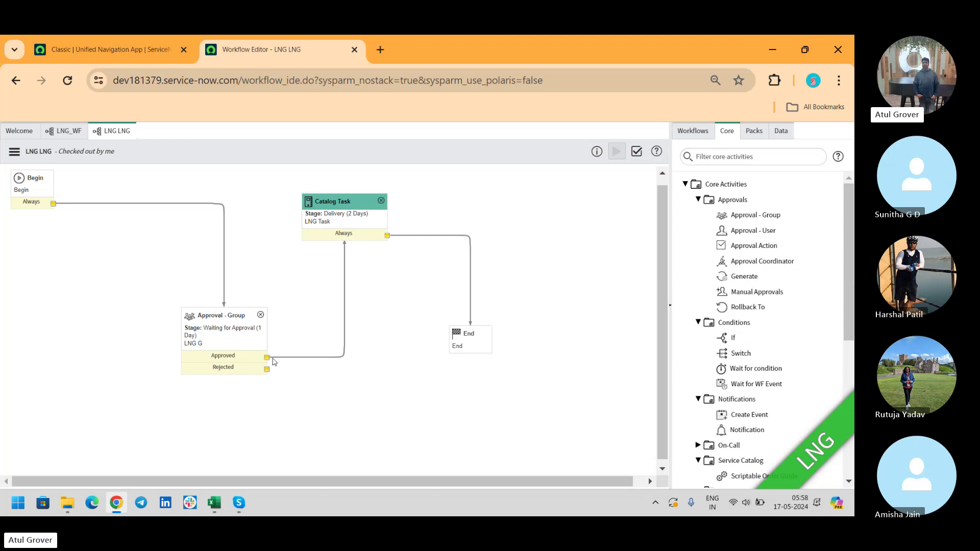
{"action": "left_click_drag", "start_coordinate": [266, 368], "coordinate": [545, 372]}
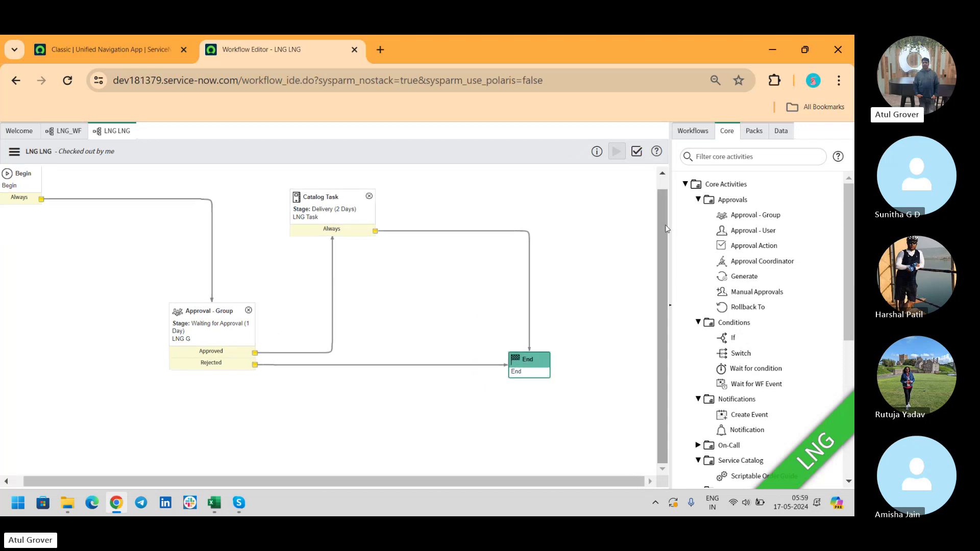
{"action": "left_click", "coordinate": [637, 153]}
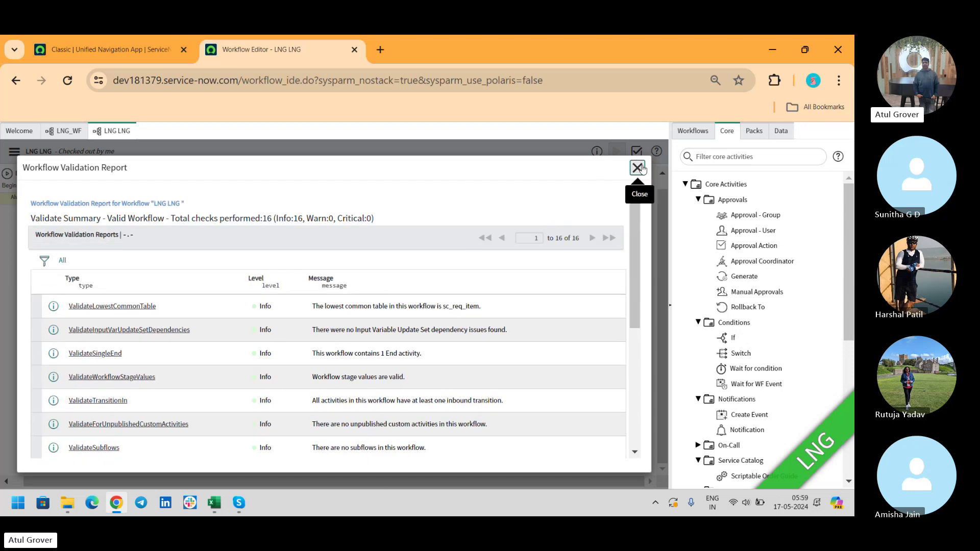
Step: Close the validation report and publish the LNG LNG workflow
{"action": "left_click", "coordinate": [637, 168]}
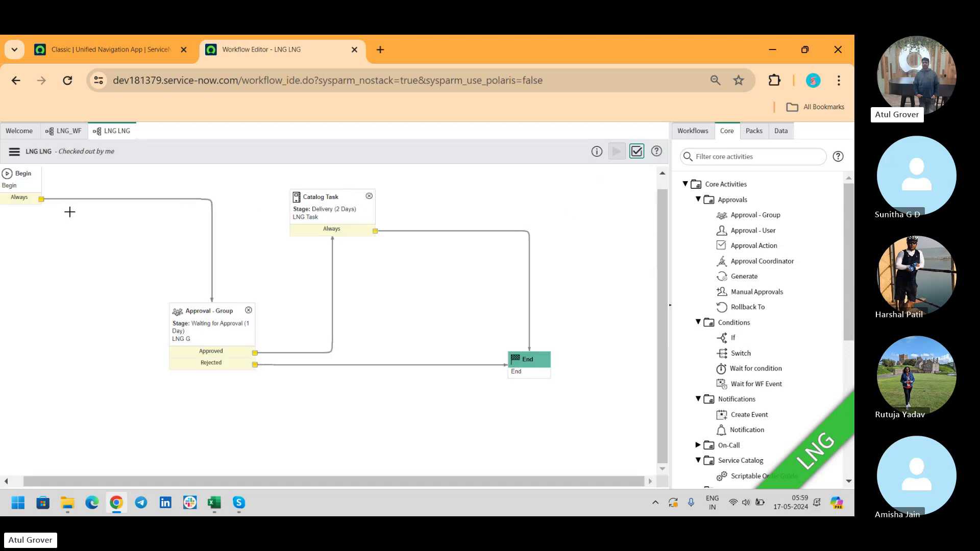
{"action": "left_click", "coordinate": [15, 153]}
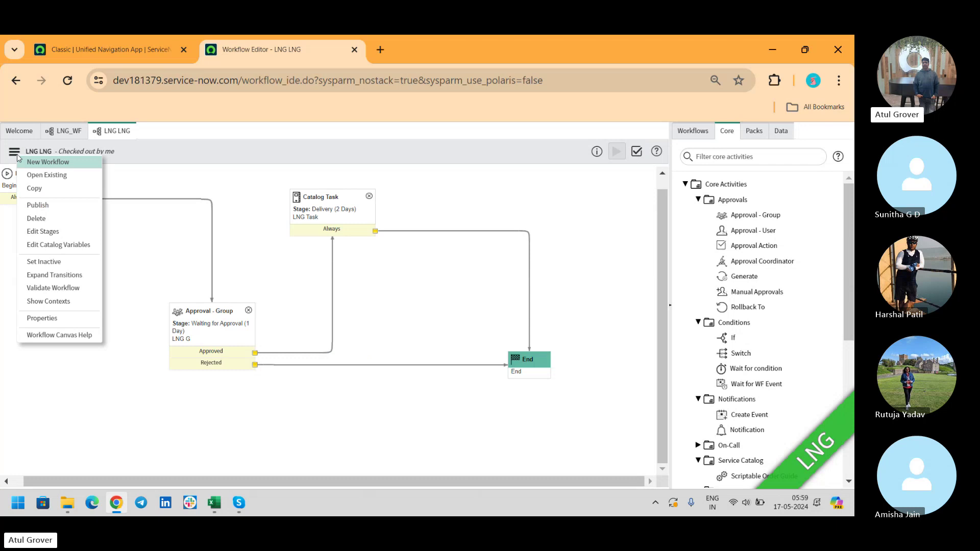
{"action": "left_click", "coordinate": [48, 205]}
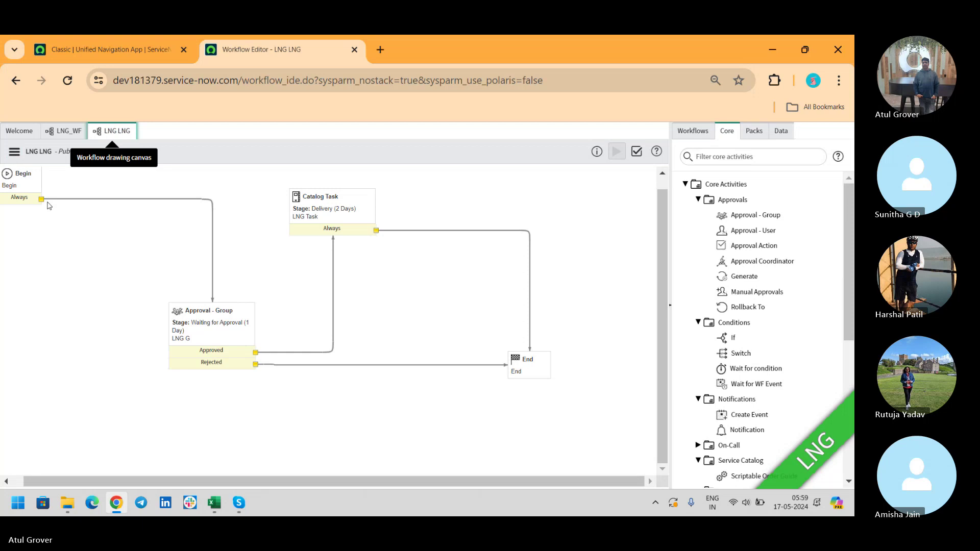
Step: Switch to the Training_Master workbook in Excel and look up the Dictionary overview topic on the Agenda_TF_SN sheet
{"action": "key", "text": "alt+Tab"}
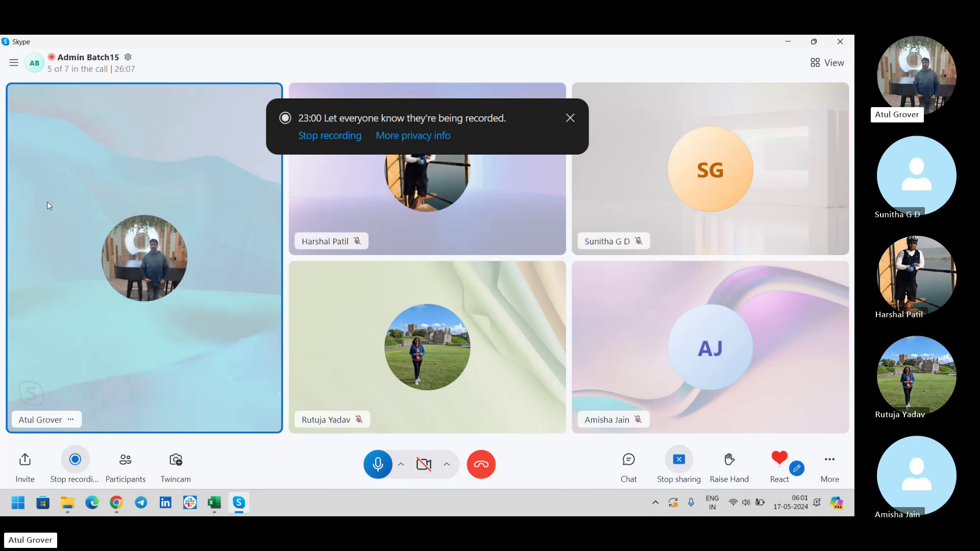
{"action": "key", "text": "alt+Tab"}
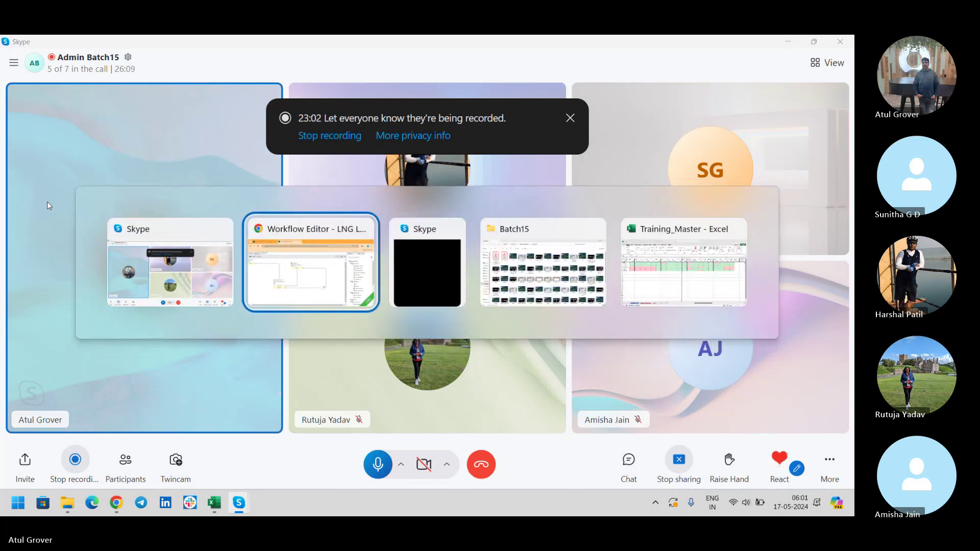
{"action": "key", "text": "alt+Tab"}
{"action": "key", "text": "alt+Tab"}
{"action": "key", "text": "alt+Tab"}
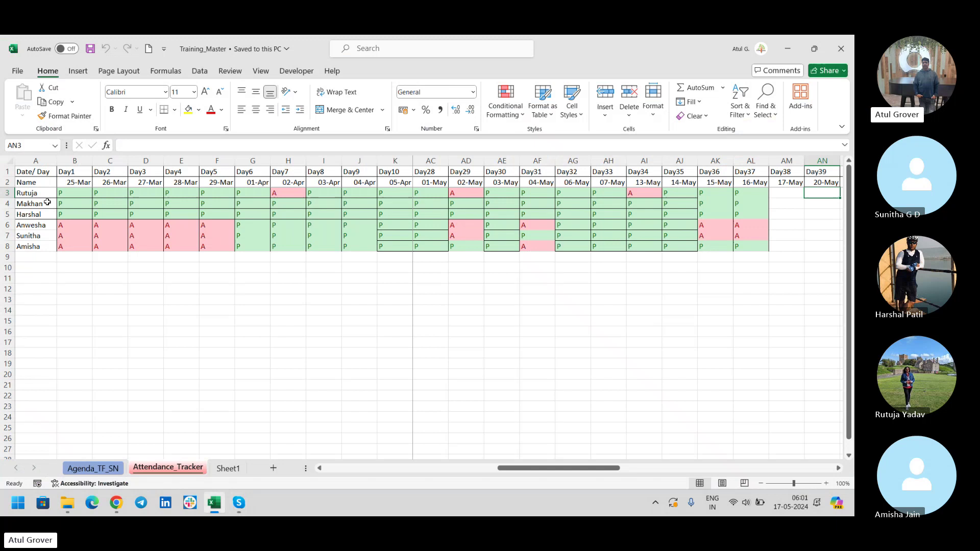
{"action": "left_click", "coordinate": [93, 467]}
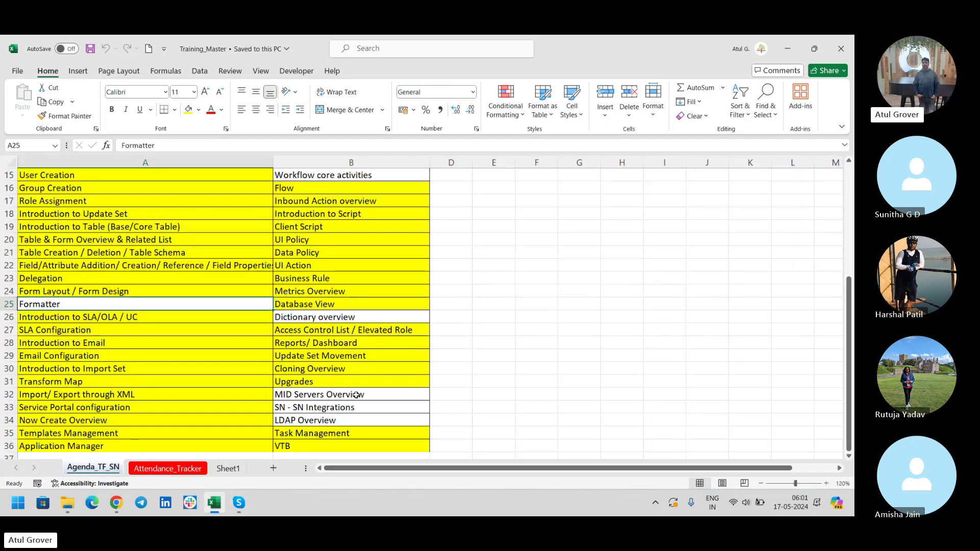
{"action": "left_click", "coordinate": [328, 316]}
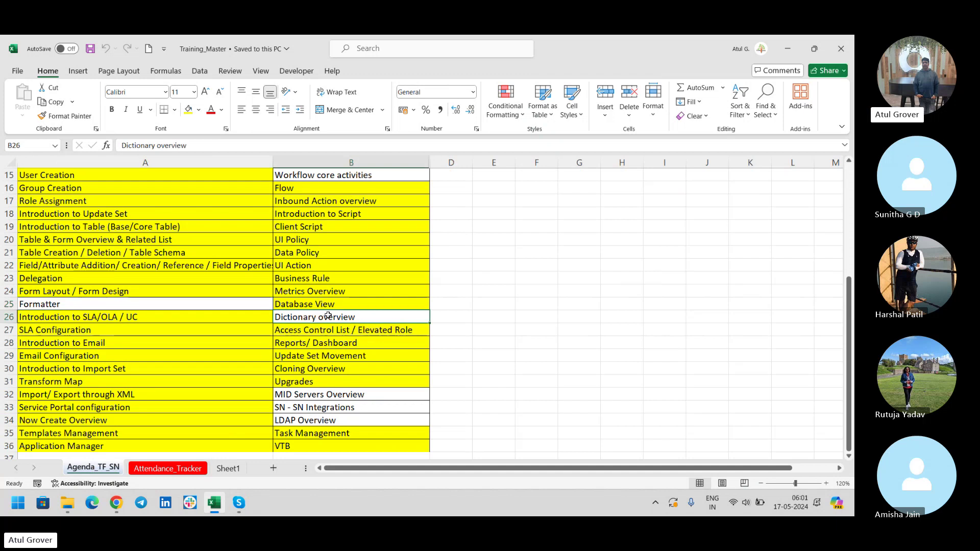
{"action": "key", "text": "alt+Tab"}
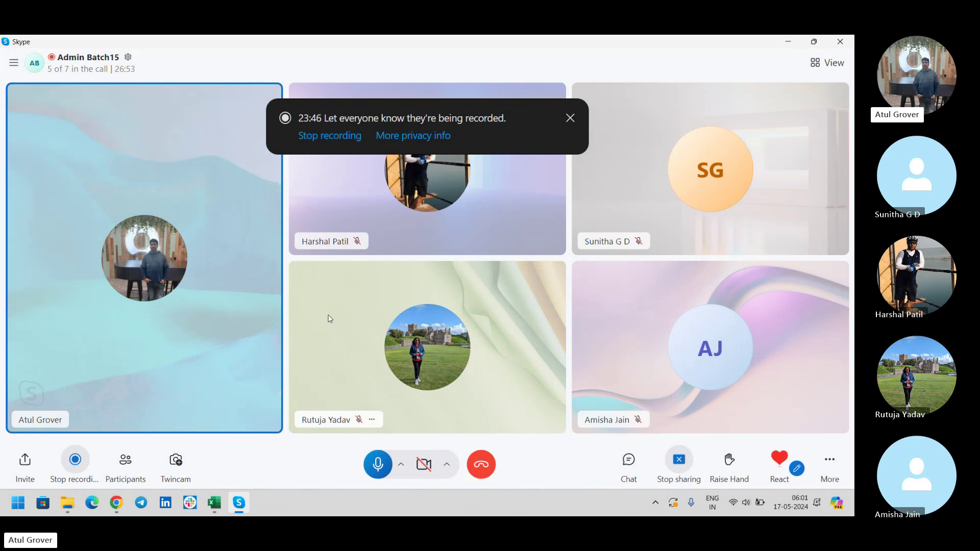
{"action": "key", "text": "alt+Tab"}
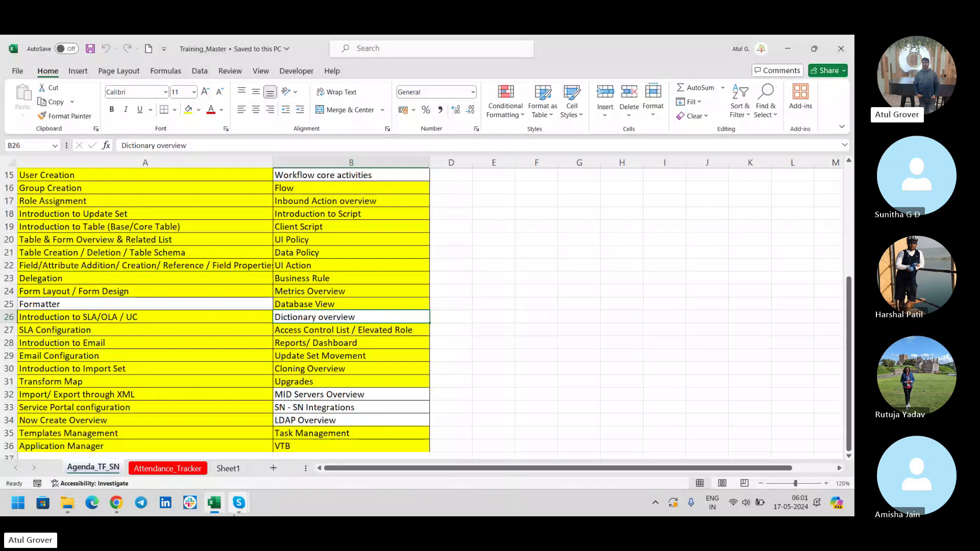
Step: Switch back to Chrome, open dev181379.service-now.com/incident.do in a new browser tab, and dismiss the script alerts
{"action": "left_click", "coordinate": [116, 503]}
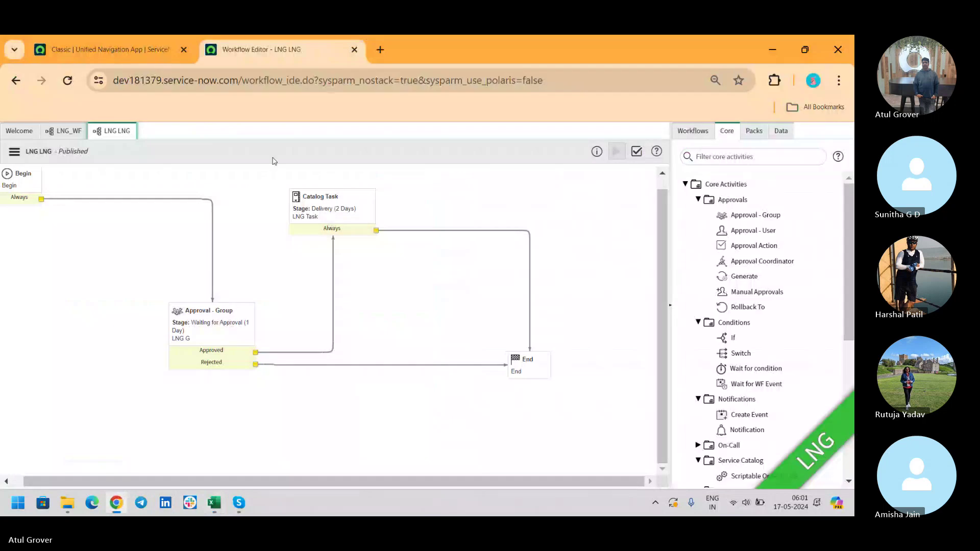
{"action": "left_click", "coordinate": [380, 49]}
{"action": "type", "text": "dev181379.service-now.com/"}
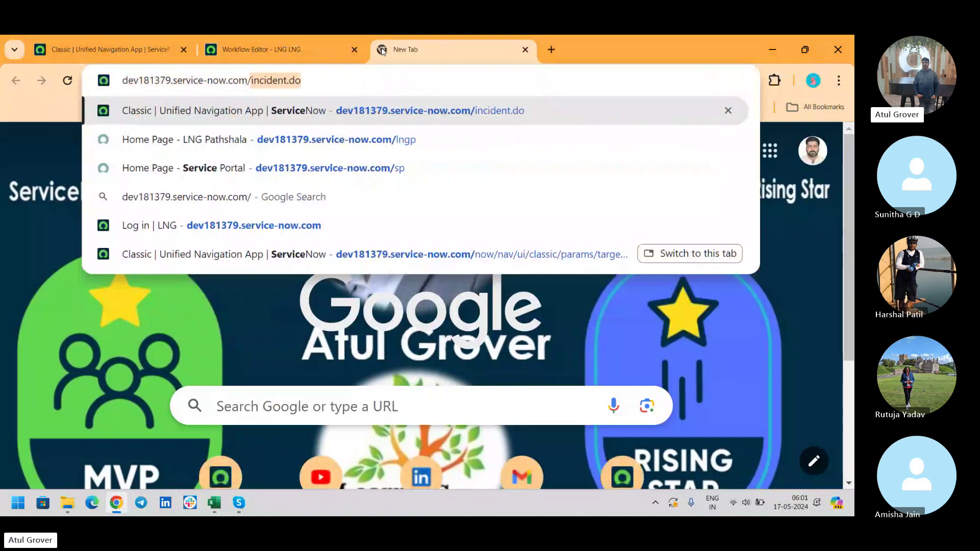
{"action": "key", "text": "Return"}
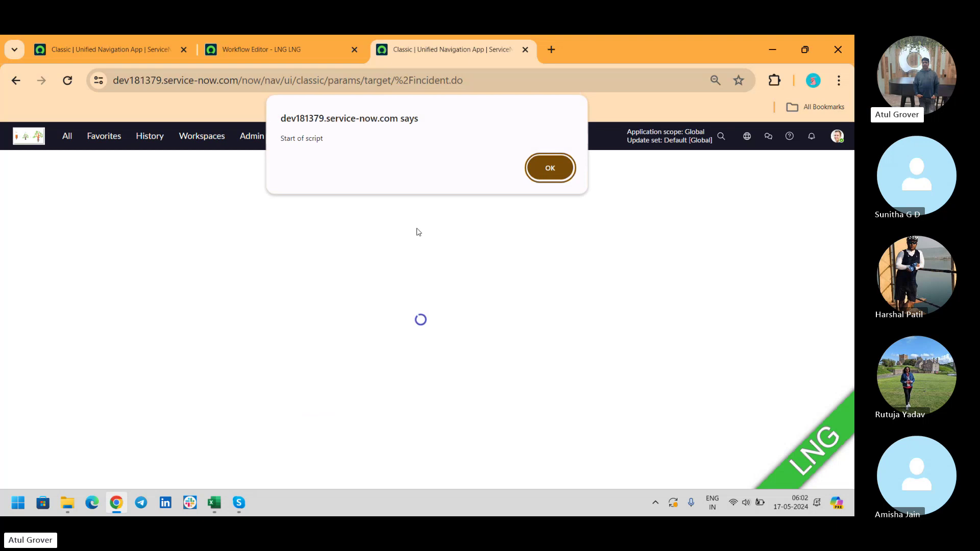
{"action": "key", "text": "Return"}
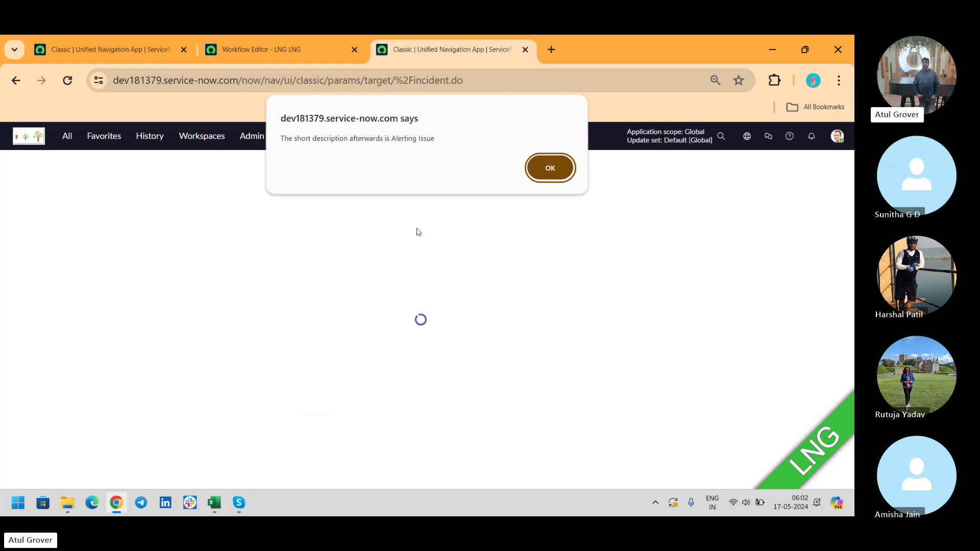
{"action": "key", "text": "Return"}
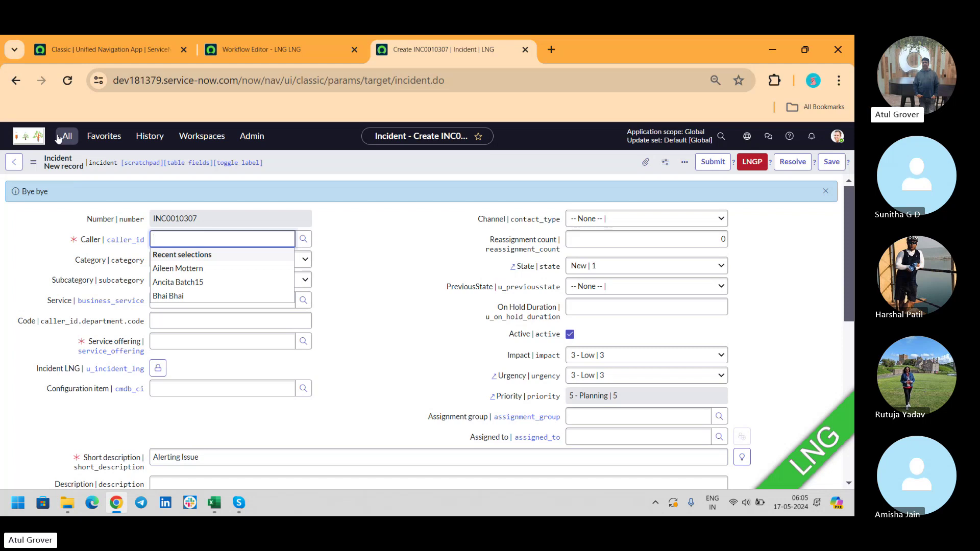
Step: Find the Dictionary module under System Definition with the filter "dictio" and open the Dictionary Entries list
{"action": "left_click", "coordinate": [57, 138]}
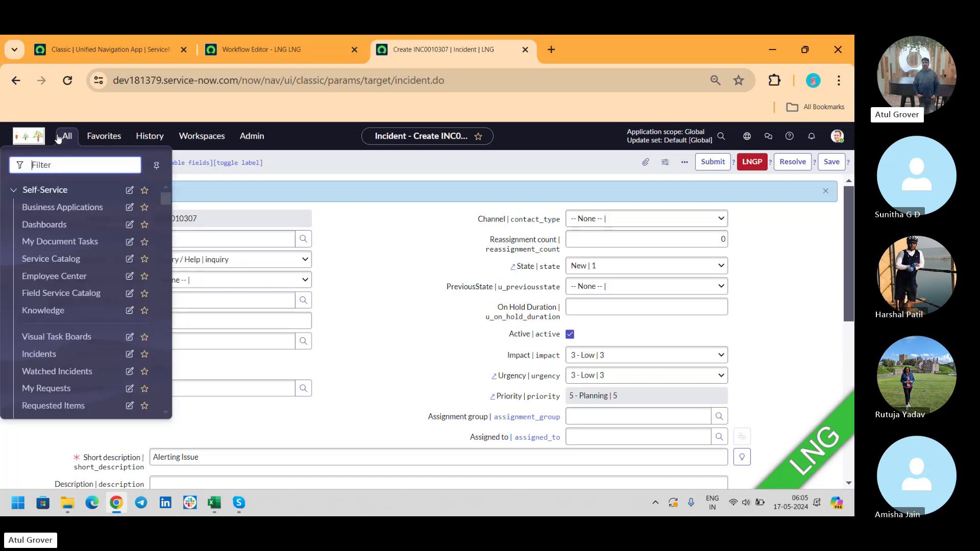
{"action": "type", "text": "dictio"}
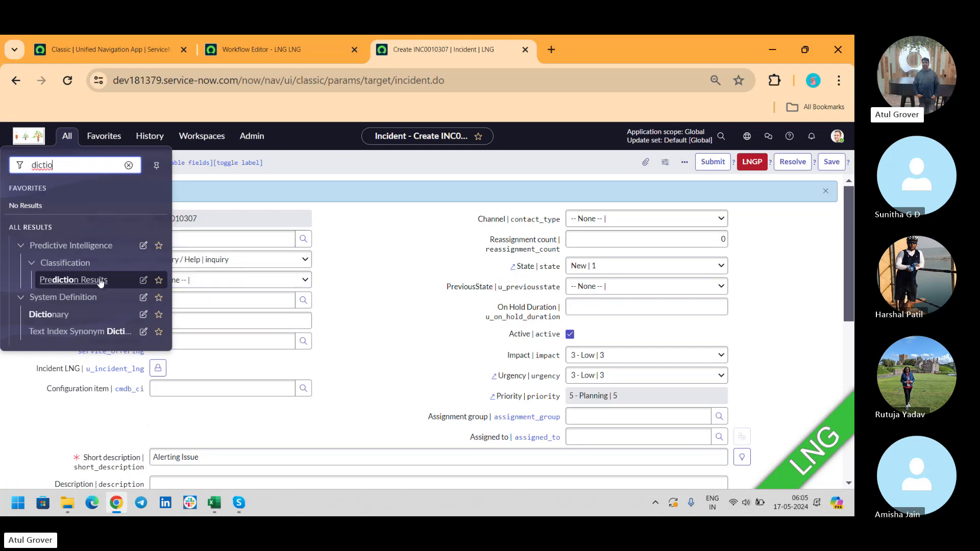
{"action": "left_click", "coordinate": [49, 316]}
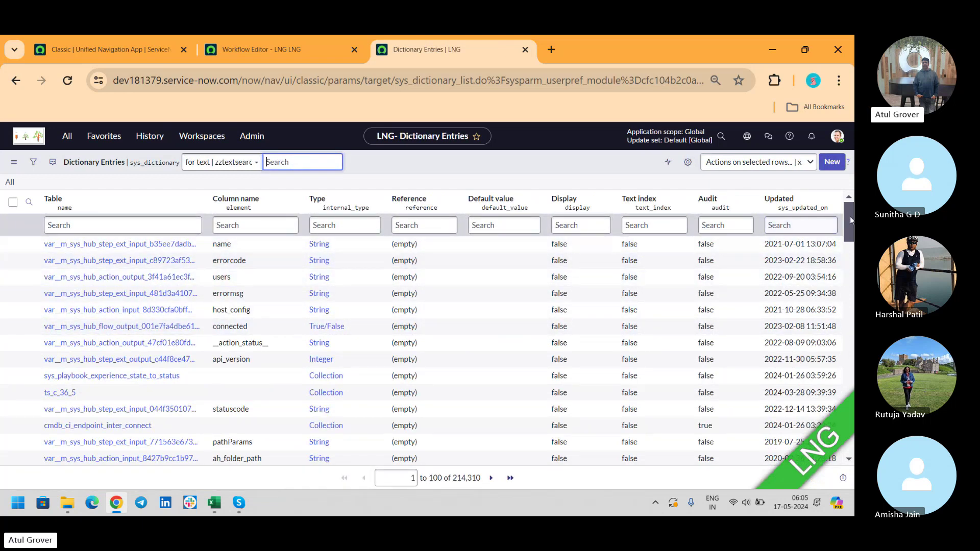
{"action": "mouse_move", "coordinate": [847, 215]}
{"action": "left_mouse_down"}
{"action": "mouse_move", "coordinate": [849, 290]}
{"action": "mouse_move", "coordinate": [847, 210]}
{"action": "left_mouse_up"}
Step: Add Attributes to the displayed Dictionary Entries columns, make it the first column, and save the list layout
{"action": "left_click", "coordinate": [687, 162]}
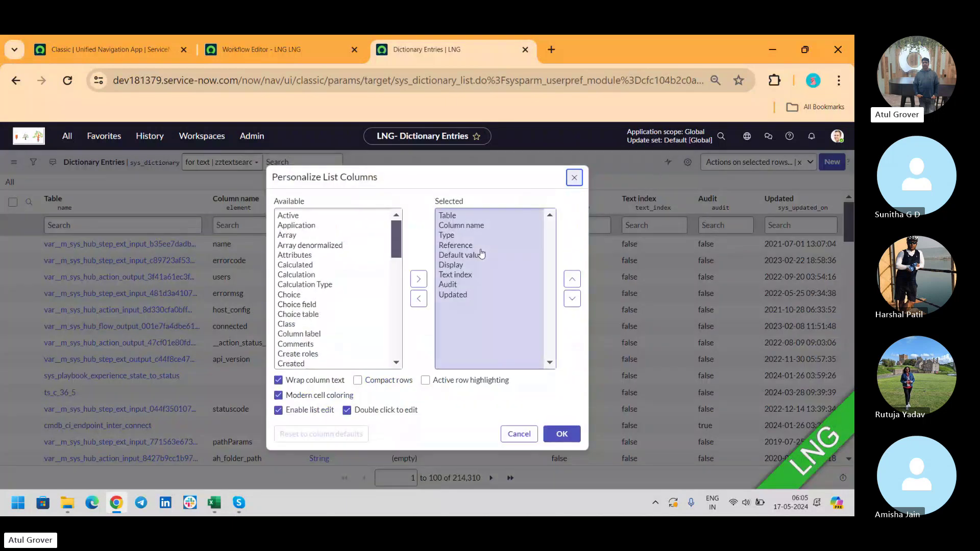
{"action": "left_click", "coordinate": [304, 247]}
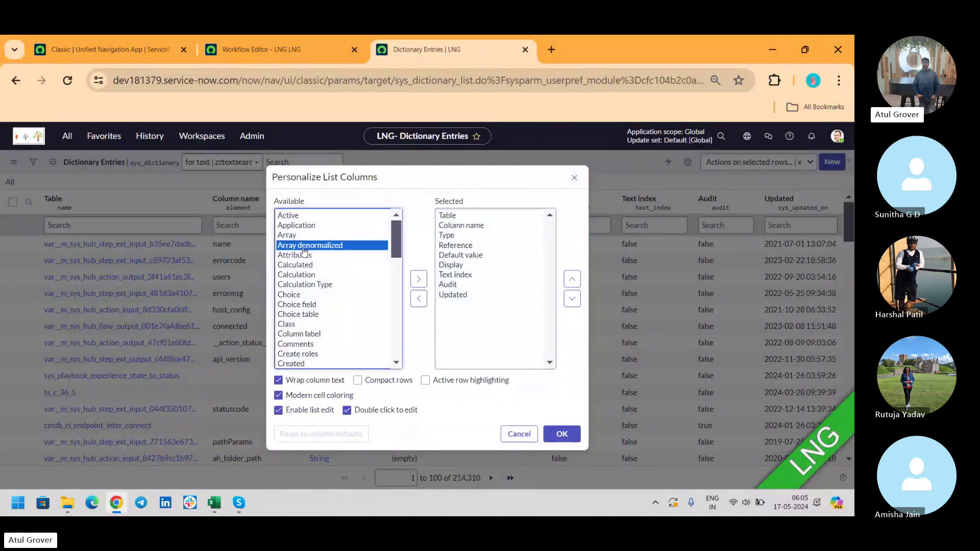
{"action": "left_click", "coordinate": [304, 254]}
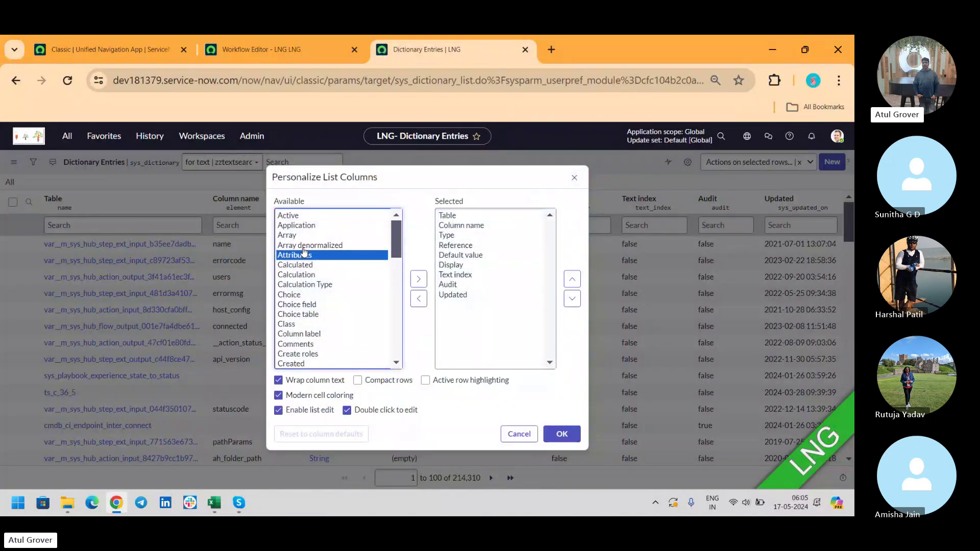
{"action": "left_click", "coordinate": [419, 279]}
{"action": "left_click", "coordinate": [570, 282]}
{"action": "left_click", "coordinate": [570, 282]}
{"action": "left_click", "coordinate": [570, 282]}
{"action": "left_click", "coordinate": [570, 282]}
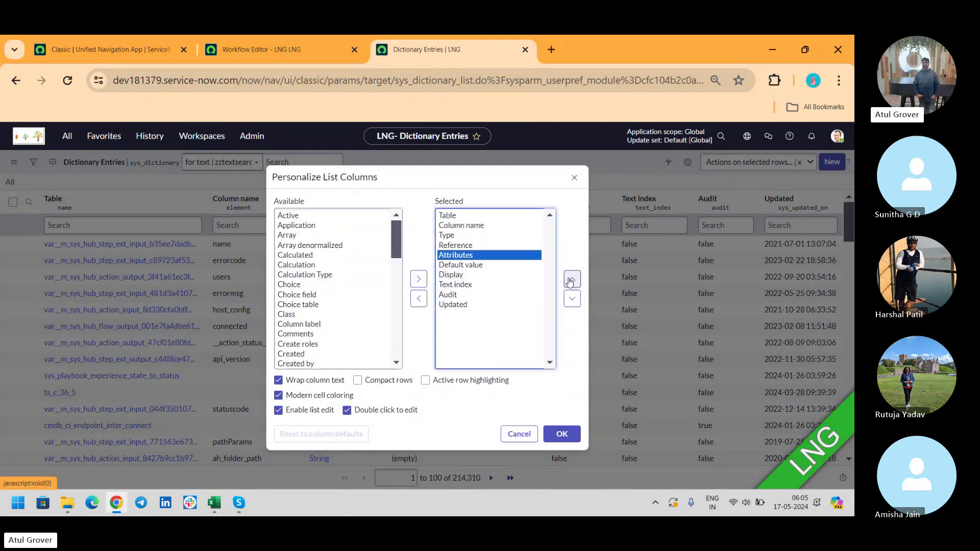
{"action": "left_click", "coordinate": [570, 282]}
{"action": "left_click", "coordinate": [570, 282]}
{"action": "left_click", "coordinate": [570, 282]}
{"action": "left_click", "coordinate": [570, 282]}
{"action": "left_click", "coordinate": [570, 282]}
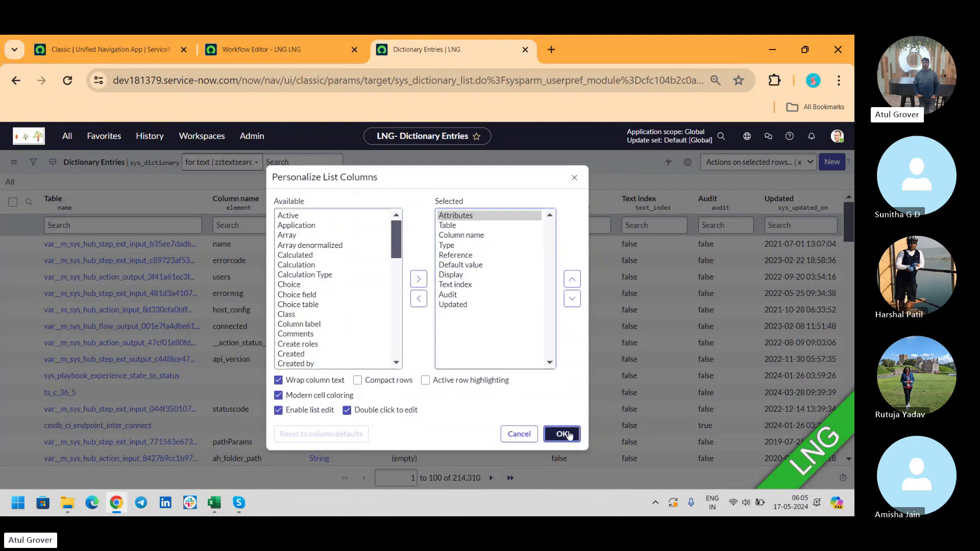
{"action": "left_click", "coordinate": [568, 434]}
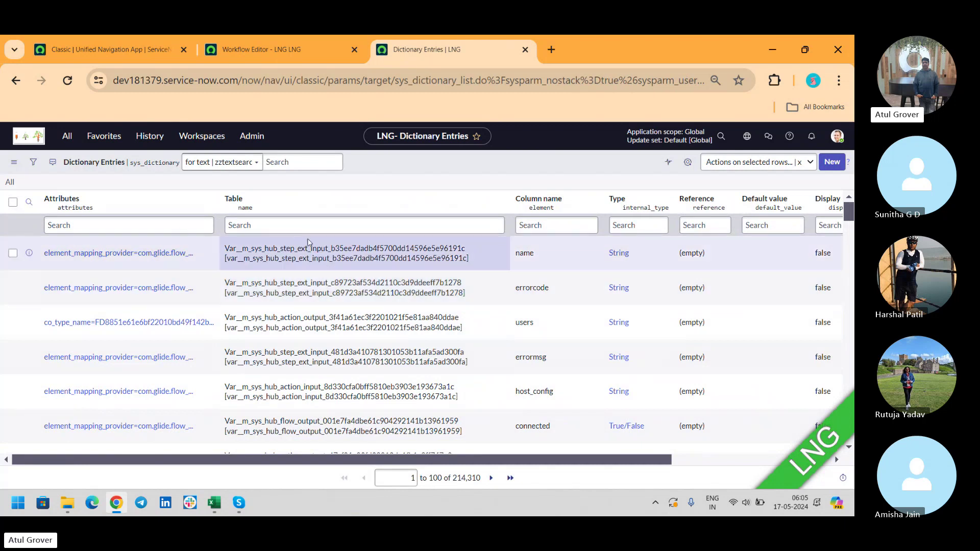
Step: Filter the Dictionary Entries list to tables starting with "inci" and look through the entries
{"action": "left_click", "coordinate": [288, 225]}
{"action": "type", "text": "inc"}
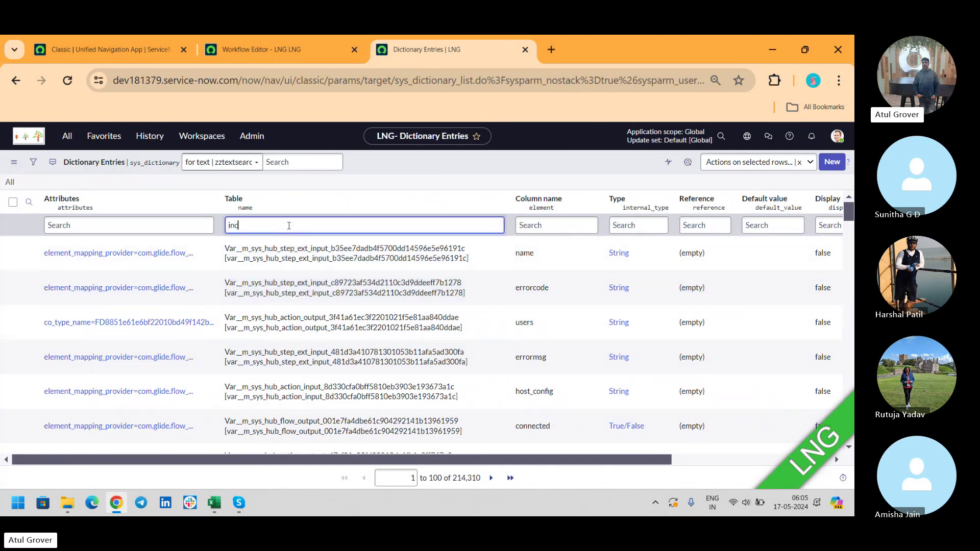
{"action": "type", "text": "i"}
{"action": "key", "text": "Return"}
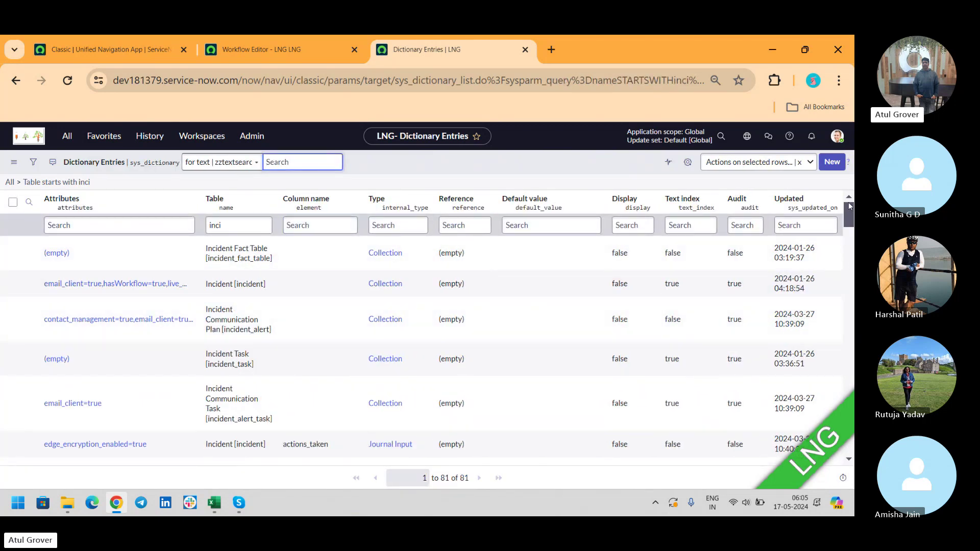
{"action": "mouse_move", "coordinate": [846, 206]}
{"action": "left_mouse_down"}
{"action": "mouse_move", "coordinate": [844, 308]}
{"action": "mouse_move", "coordinate": [845, 204]}
{"action": "left_mouse_up"}
Step: Try to narrow the filtered dictionary entries to attributes starting with "caller", and clear that search value
{"action": "left_click", "coordinate": [145, 222]}
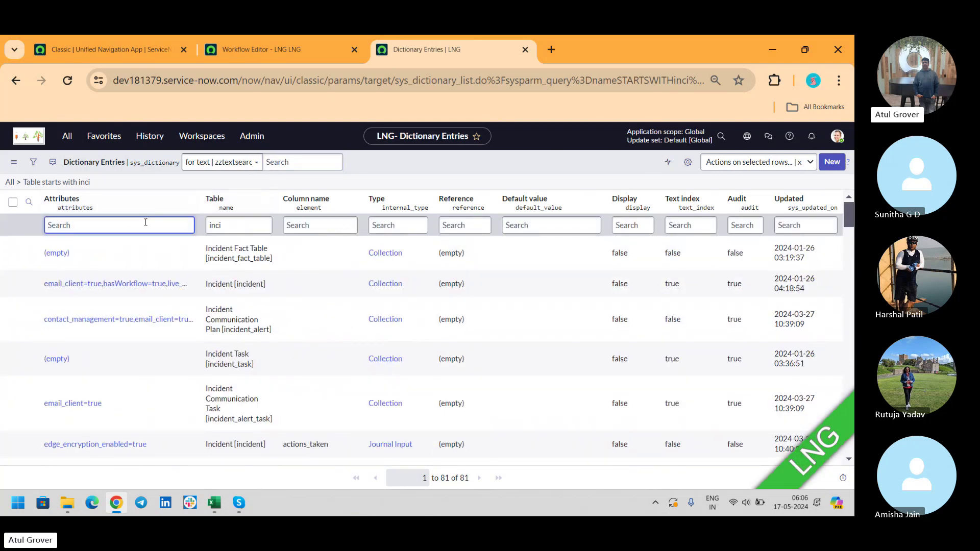
{"action": "type", "text": "caller"}
{"action": "key", "text": "Return"}
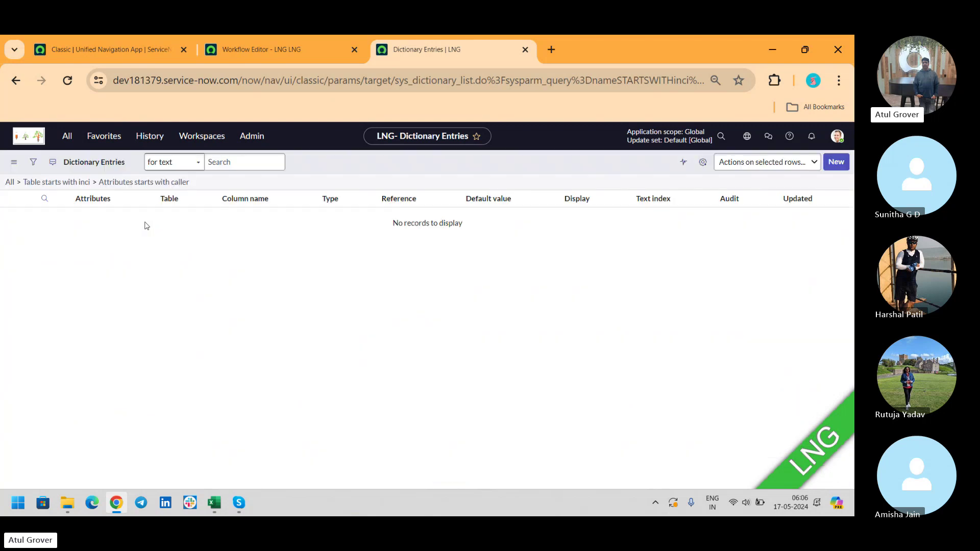
{"action": "double_click", "coordinate": [122, 229]}
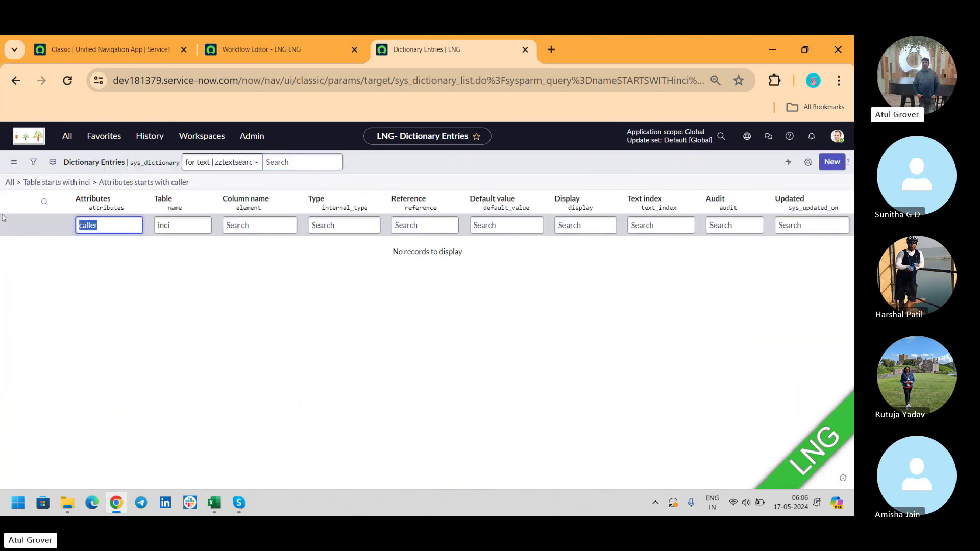
{"action": "key", "text": "BackSpace"}
Step: Reopen the Dictionary Entries list without filters and look over its Group By and View options without changing them
{"action": "left_click", "coordinate": [75, 135]}
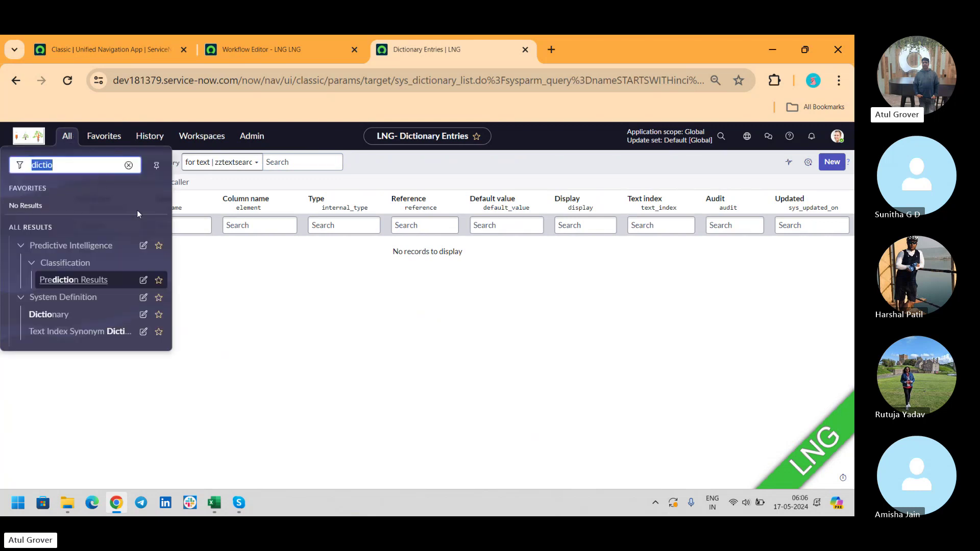
{"action": "left_click", "coordinate": [94, 165]}
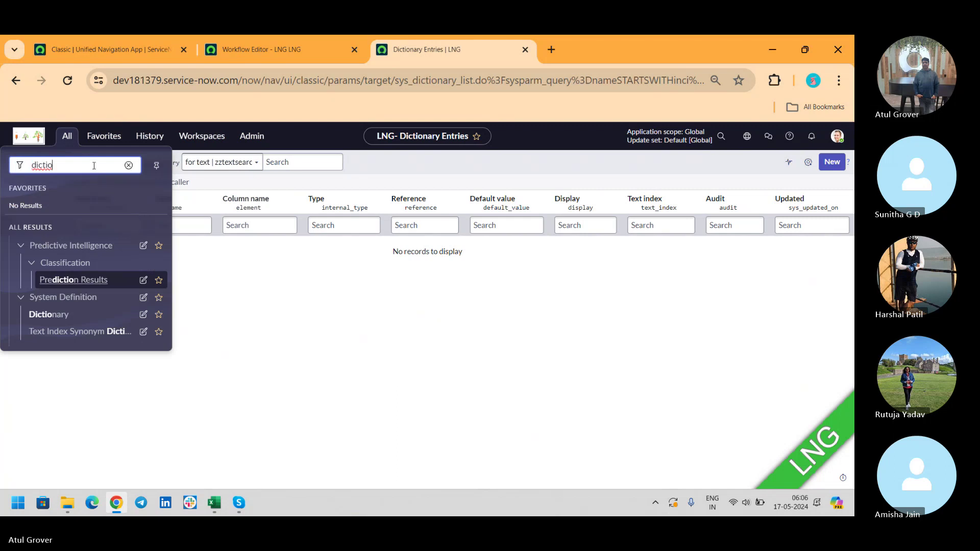
{"action": "left_click", "coordinate": [52, 313]}
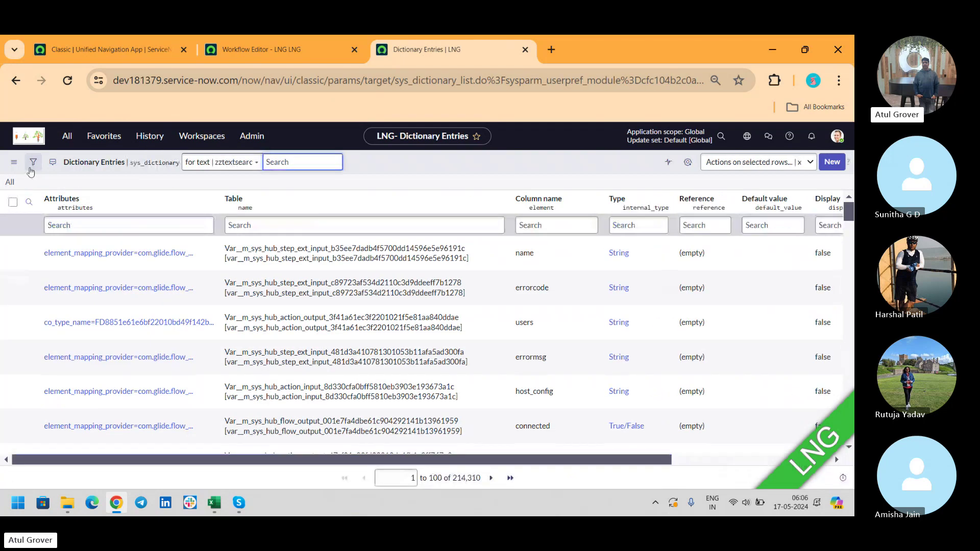
{"action": "left_click", "coordinate": [14, 163]}
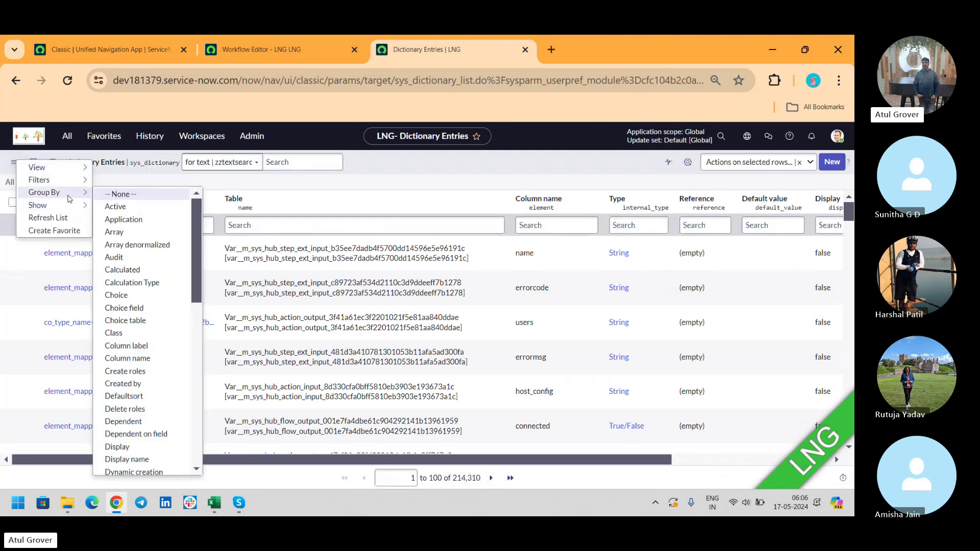
{"action": "mouse_move", "coordinate": [76, 168]}
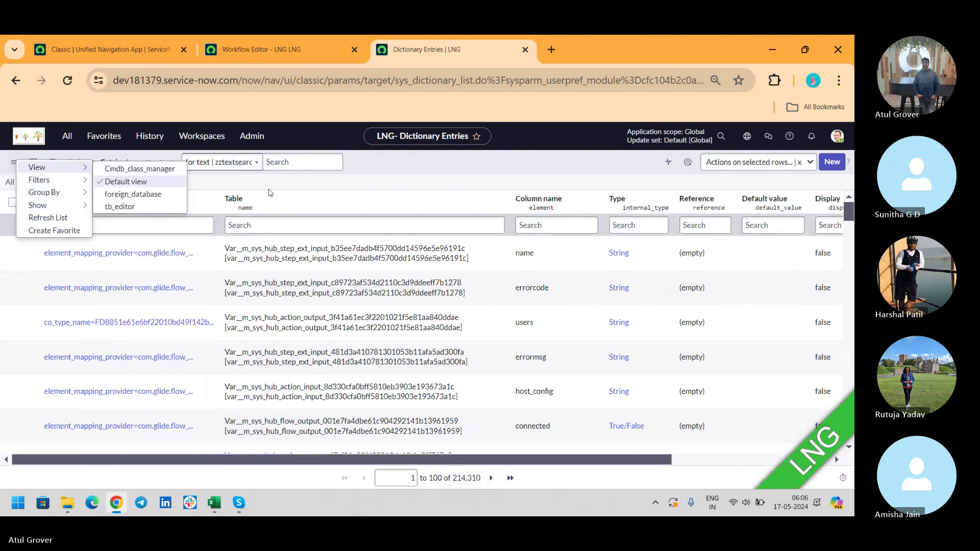
{"action": "left_click", "coordinate": [406, 180]}
{"action": "left_click", "coordinate": [155, 225]}
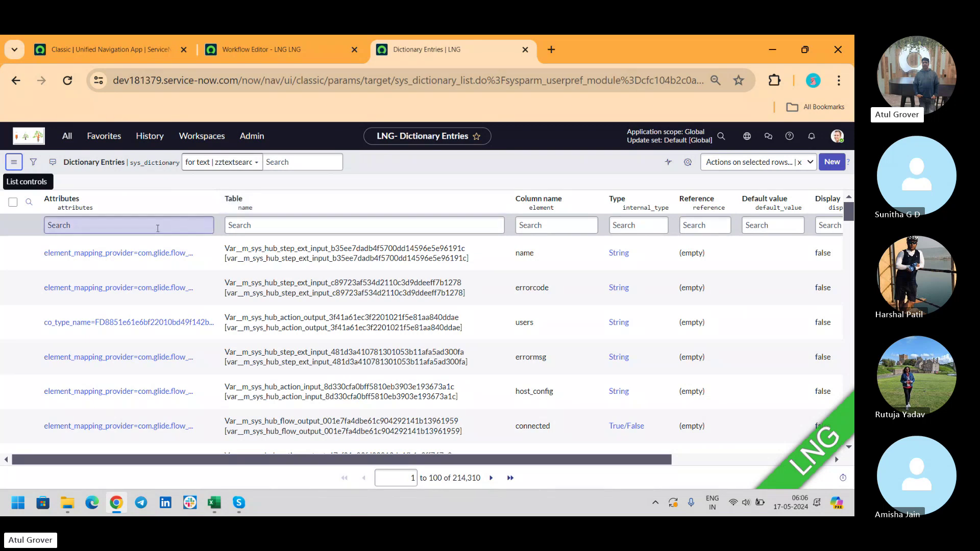
{"action": "type", "text": "cl"}
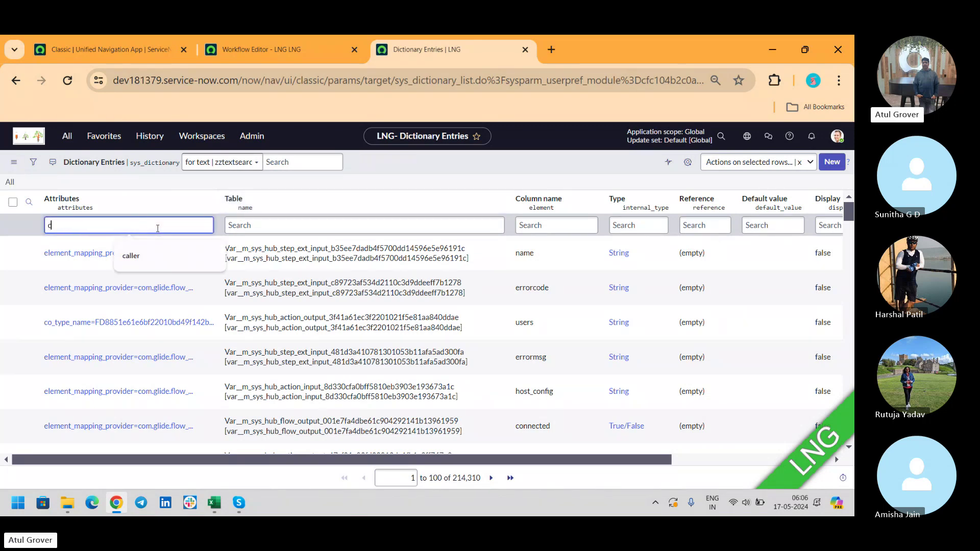
{"action": "key", "text": "BackSpace"}
{"action": "key", "text": "BackSpace"}
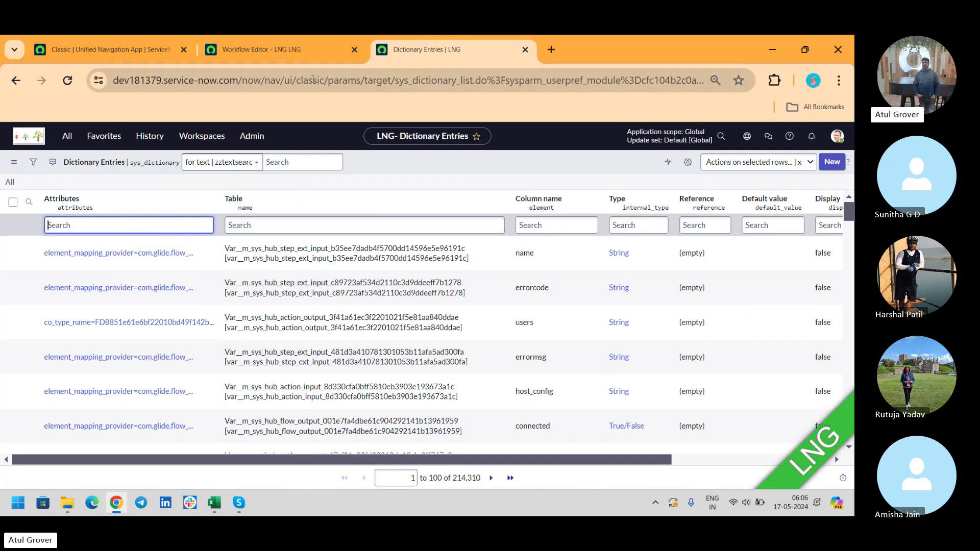
Step: Filter the Dictionary Entries list to tables starting with "inc" and look through the entries
{"action": "left_click", "coordinate": [292, 229]}
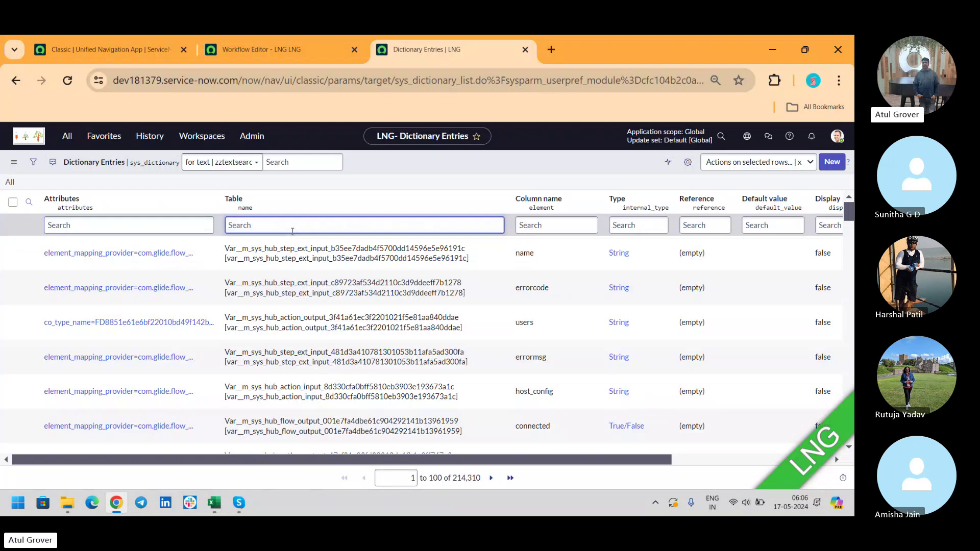
{"action": "type", "text": "inc"}
{"action": "key", "text": "Return"}
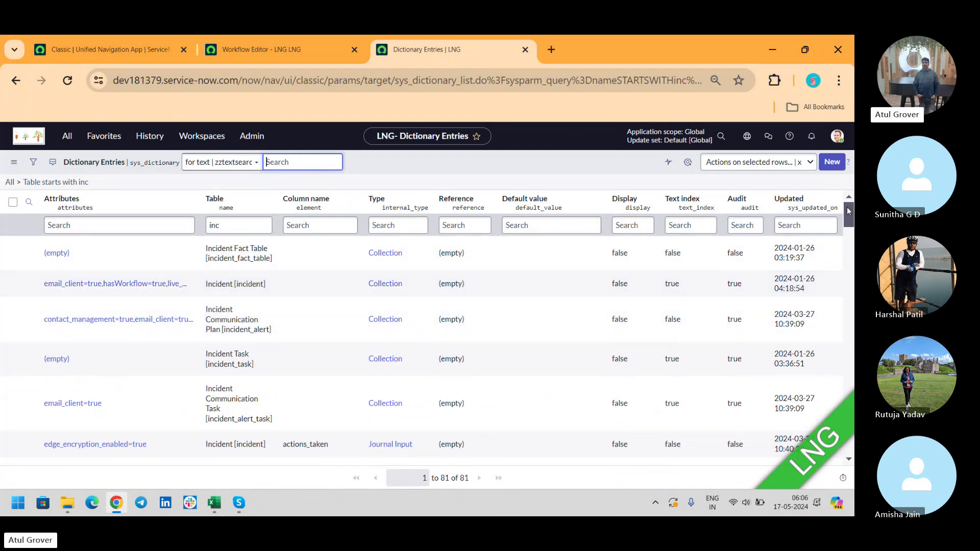
{"action": "left_click_drag", "start_coordinate": [846, 207], "coordinate": [844, 270]}
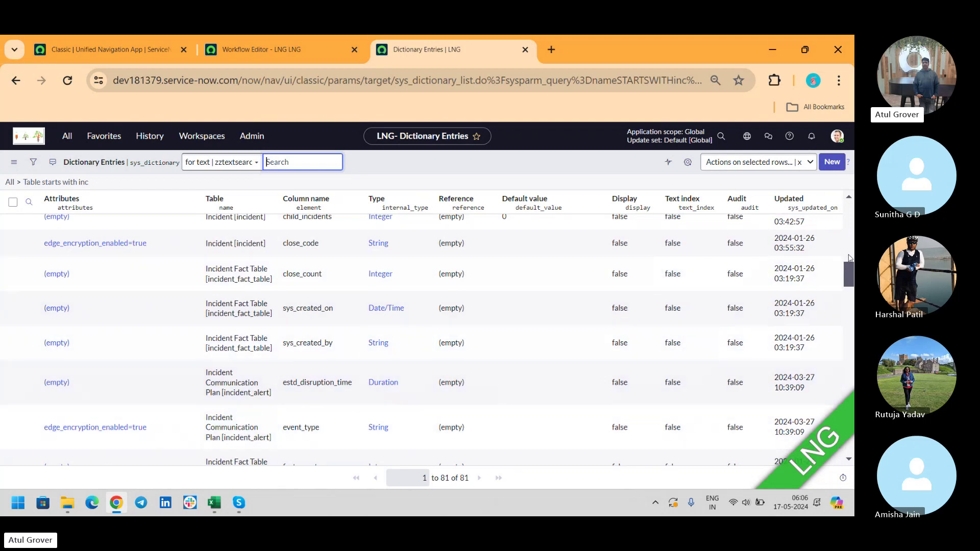
Step: Search the web for "dictionary override servicenow" in a new browser tab and read the ServiceNow documentation page on dictionary overrides
{"action": "left_click", "coordinate": [548, 55]}
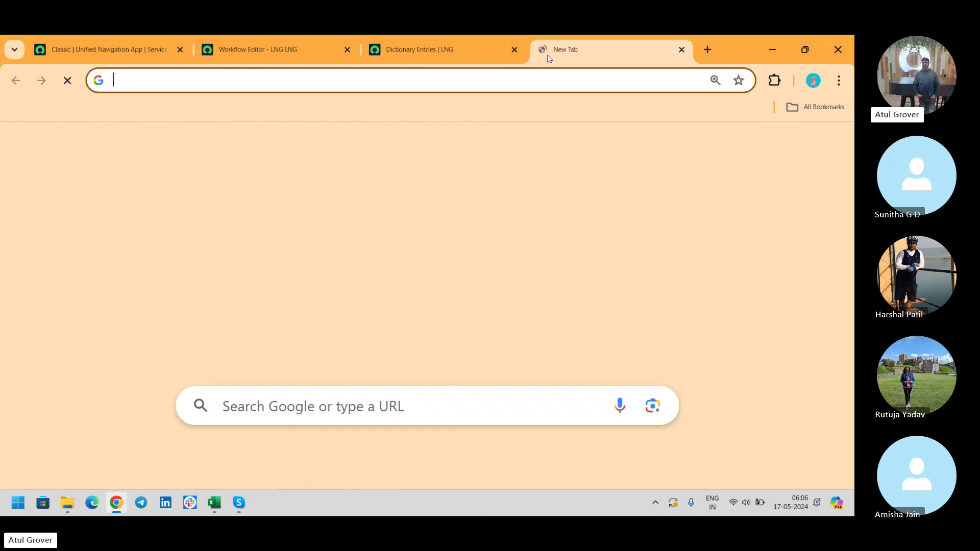
{"action": "type", "text": "dictionary override"}
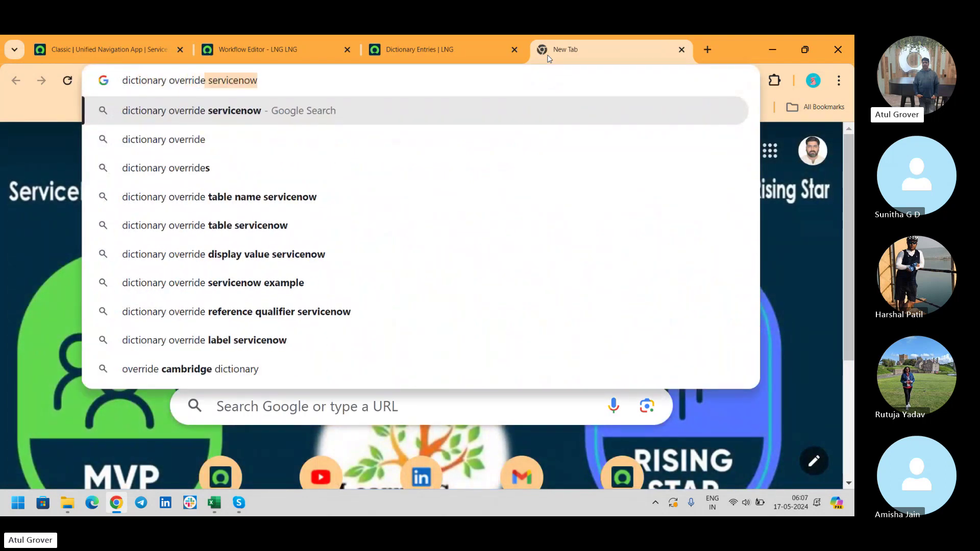
{"action": "key", "text": "Return"}
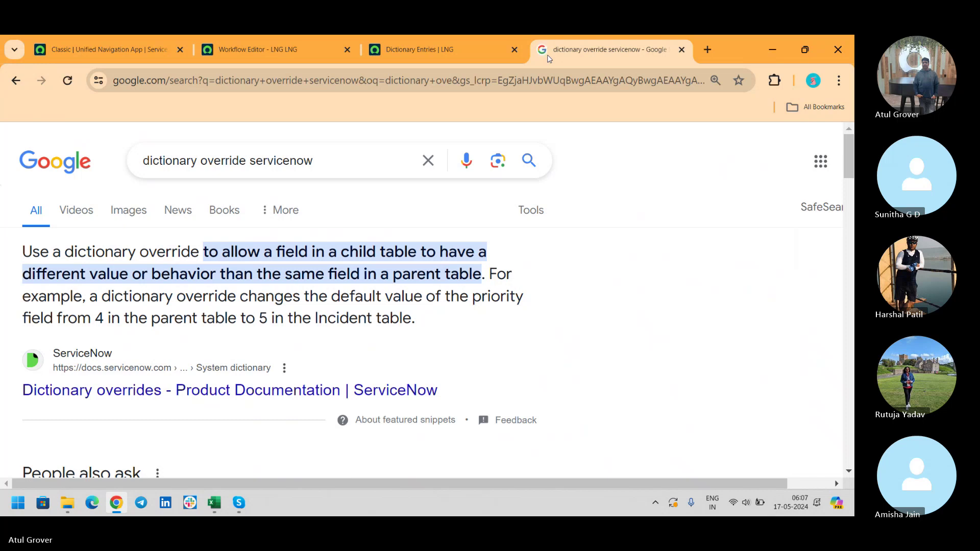
{"action": "left_click", "coordinate": [213, 397]}
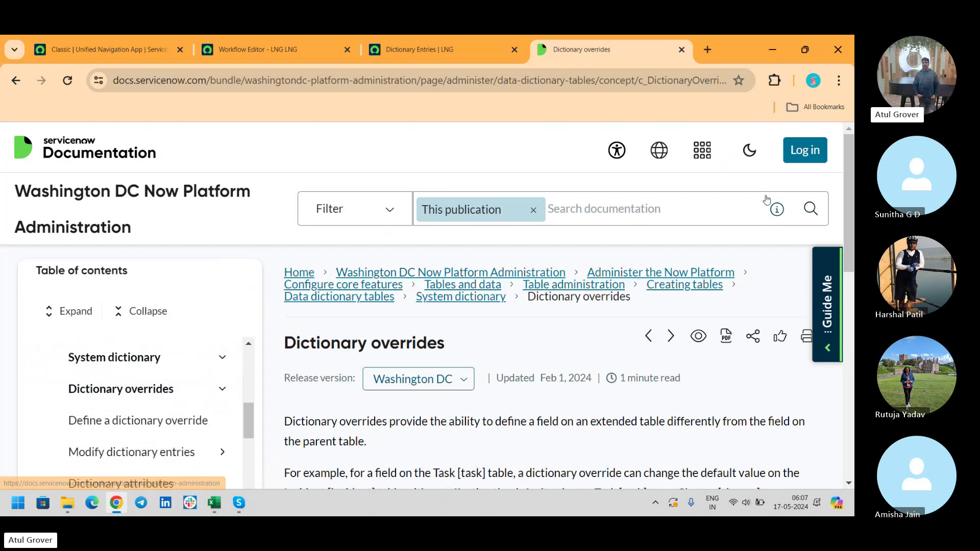
{"action": "left_click_drag", "start_coordinate": [850, 186], "coordinate": [852, 276]}
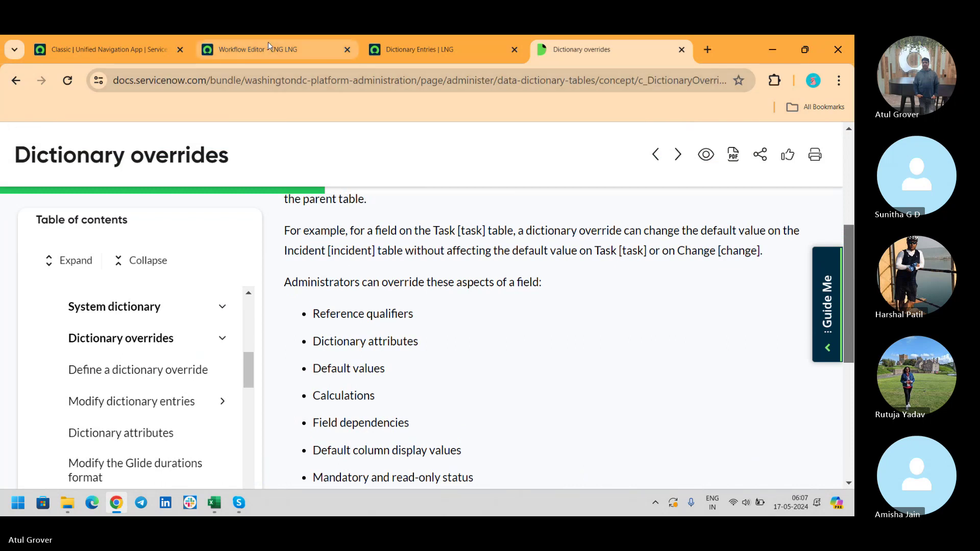
Step: Load dev181379.service-now.com/incident.do in place of the Dictionary Entries list to open a new incident form
{"action": "left_click", "coordinate": [436, 47]}
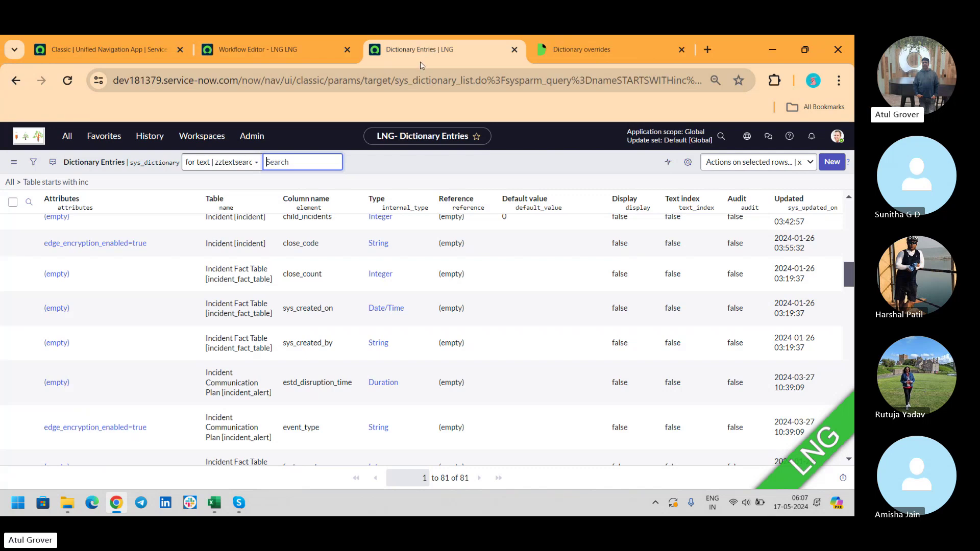
{"action": "left_click", "coordinate": [417, 81]}
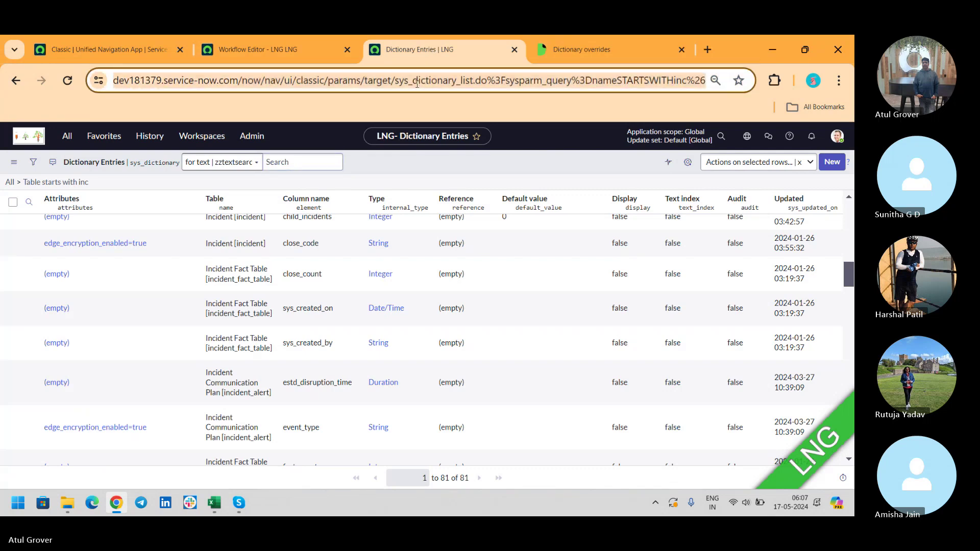
{"action": "type", "text": "de"}
{"action": "type", "text": "/incident.do"}
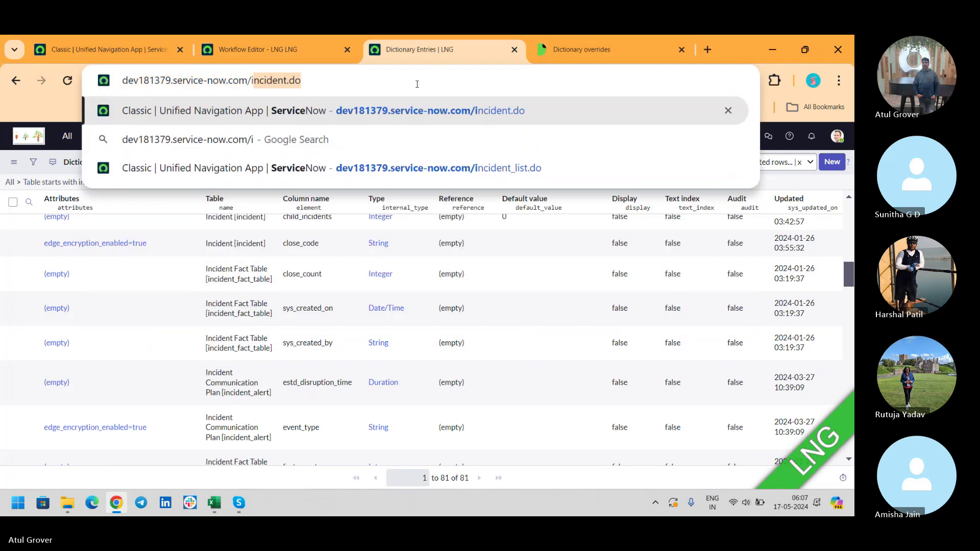
{"action": "key", "text": "Return"}
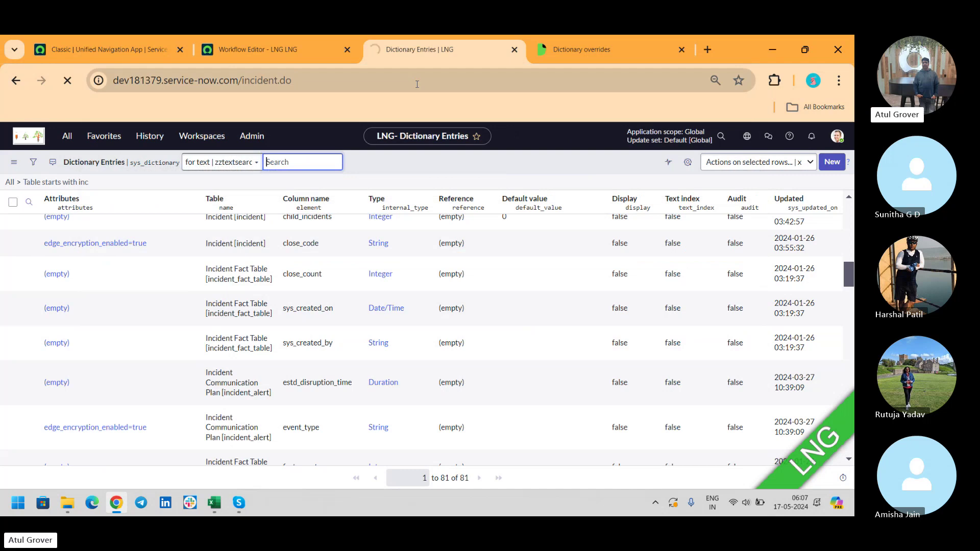
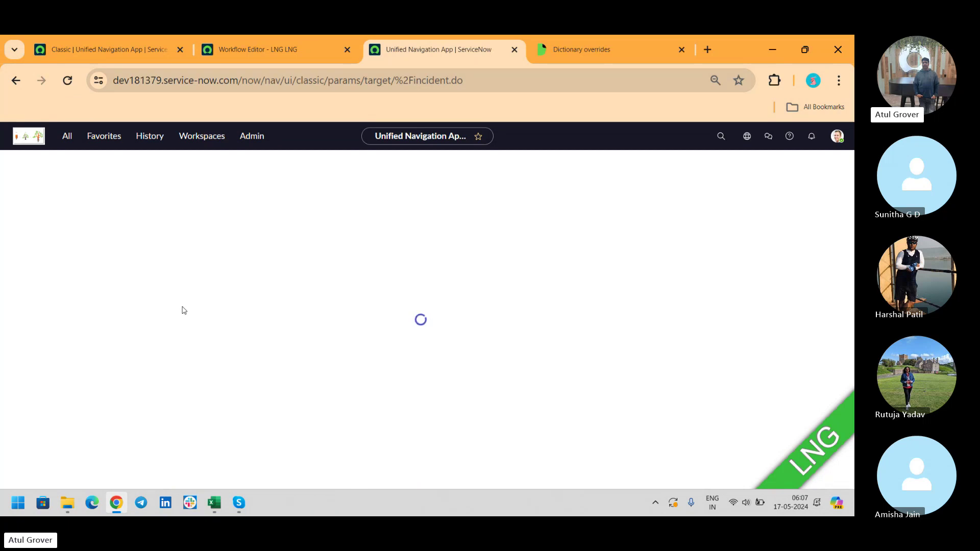
{"action": "left_click", "coordinate": [541, 49]}
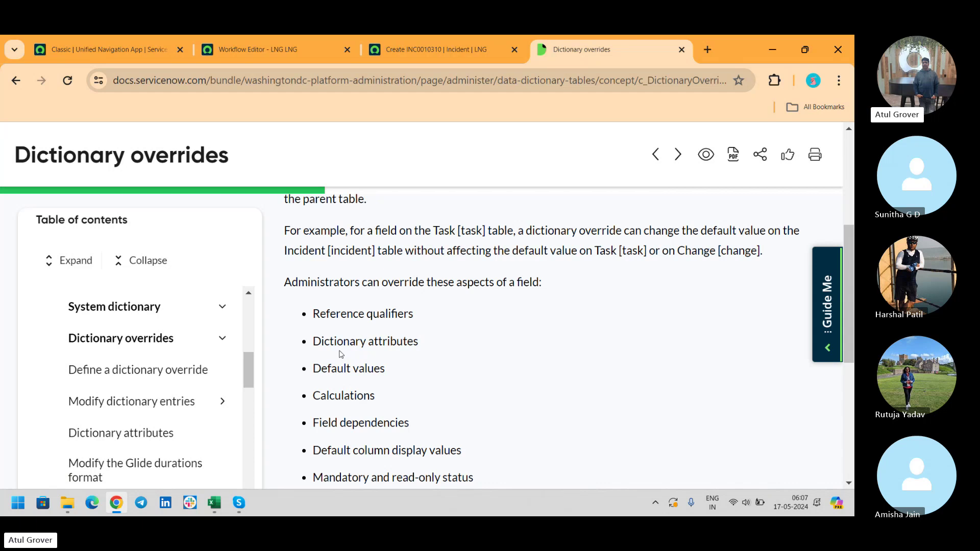
{"action": "left_click", "coordinate": [434, 49]}
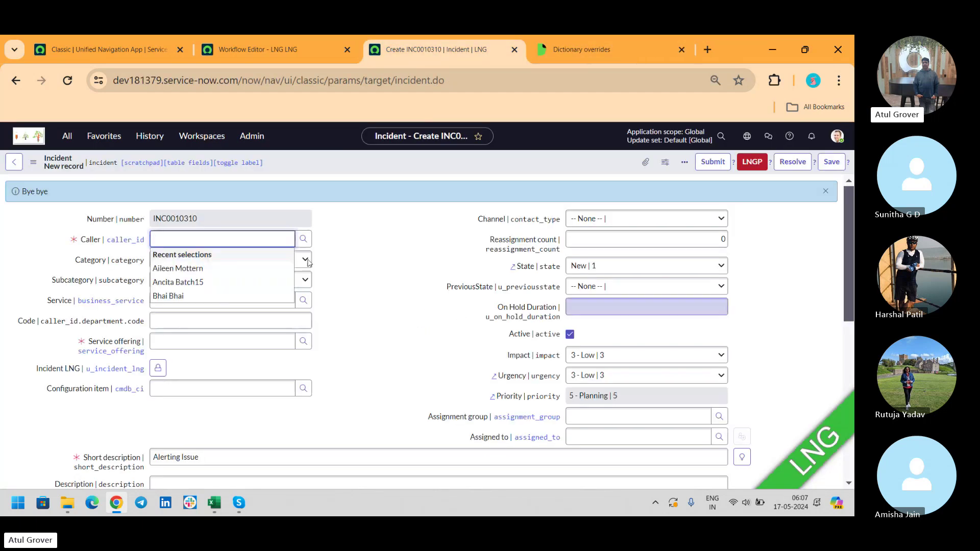
Step: Open the dictionary entry of the incident's Caller field and compare its attributes with the overridable aspects in the documentation
{"action": "right_click", "coordinate": [90, 241]}
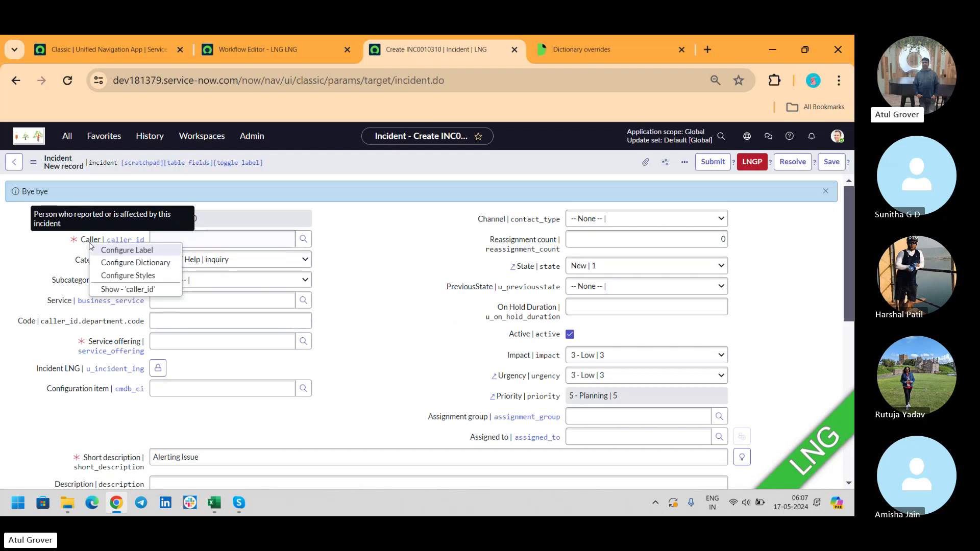
{"action": "left_click", "coordinate": [107, 264]}
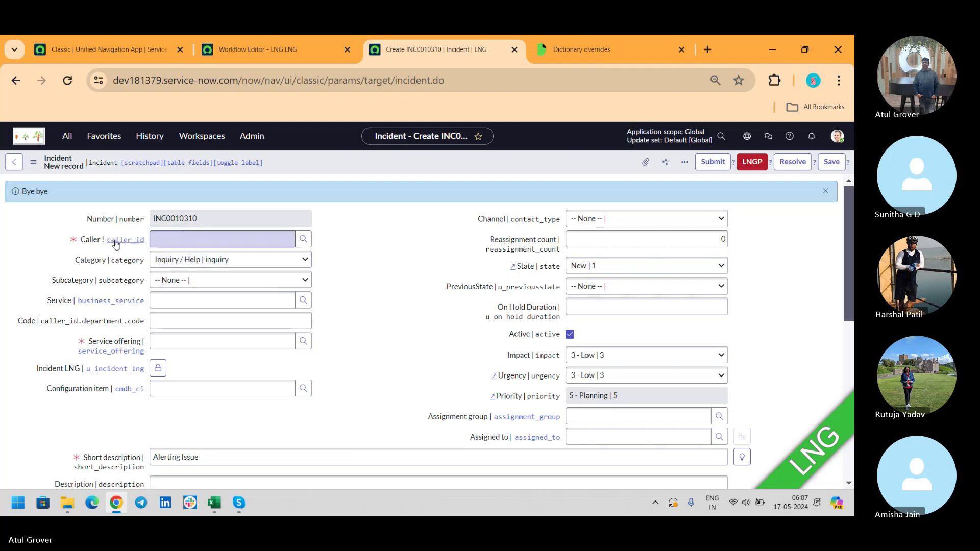
{"action": "left_click", "coordinate": [118, 241]}
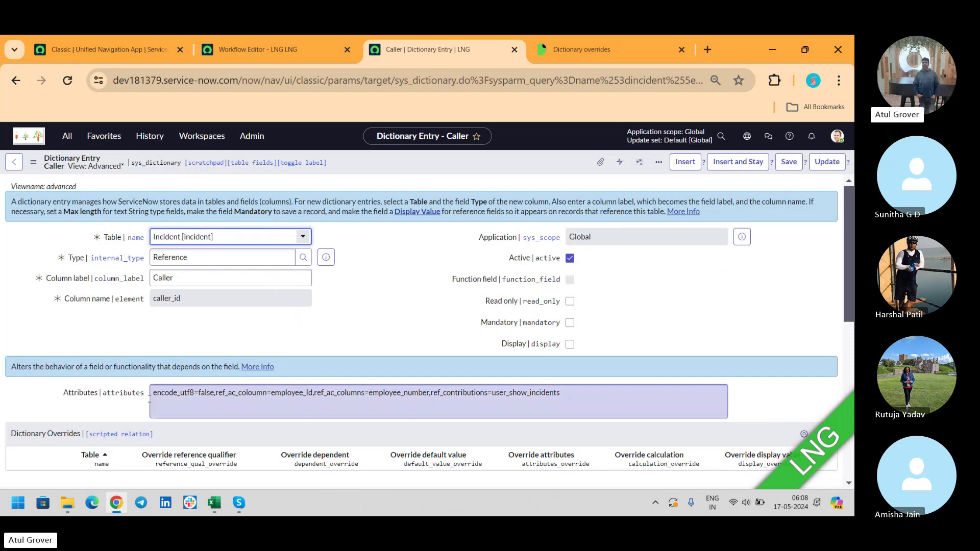
{"action": "left_click_drag", "start_coordinate": [153, 392], "coordinate": [561, 392]}
{"action": "left_click", "coordinate": [582, 49]}
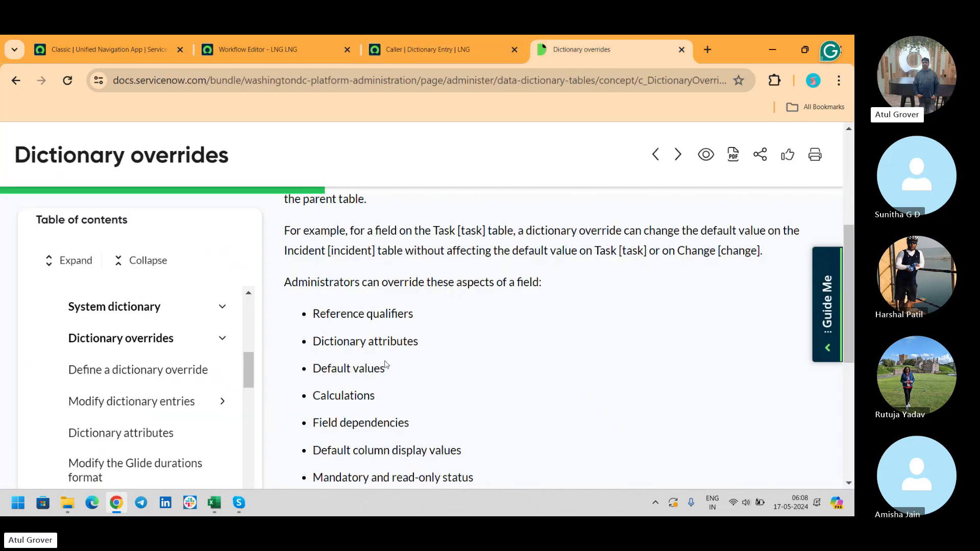
{"action": "left_click", "coordinate": [401, 49]}
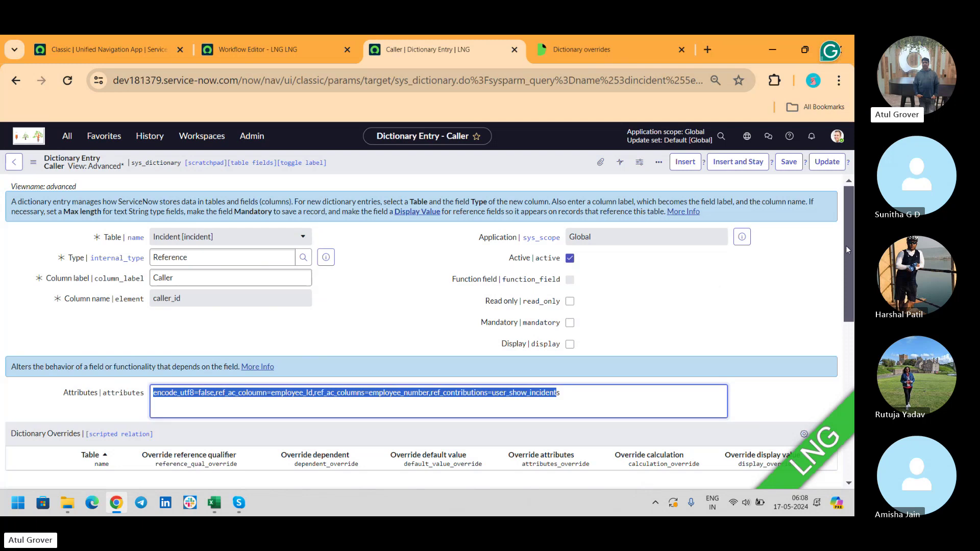
Step: Examine the Caller entry's default value settings and related lists, and check them against the dictionary overrides documentation
{"action": "left_click_drag", "start_coordinate": [847, 247], "coordinate": [842, 328]}
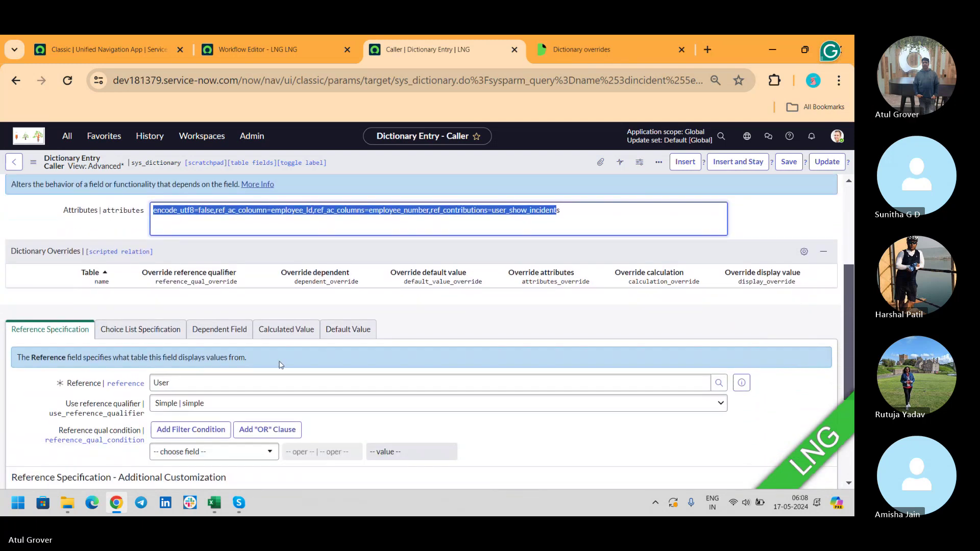
{"action": "left_click", "coordinate": [334, 330]}
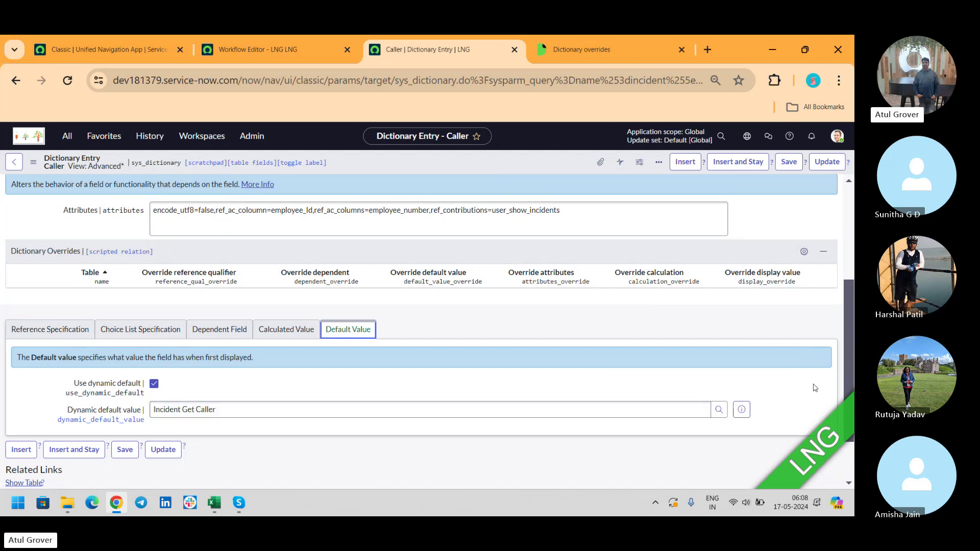
{"action": "left_click_drag", "start_coordinate": [846, 358], "coordinate": [847, 396]}
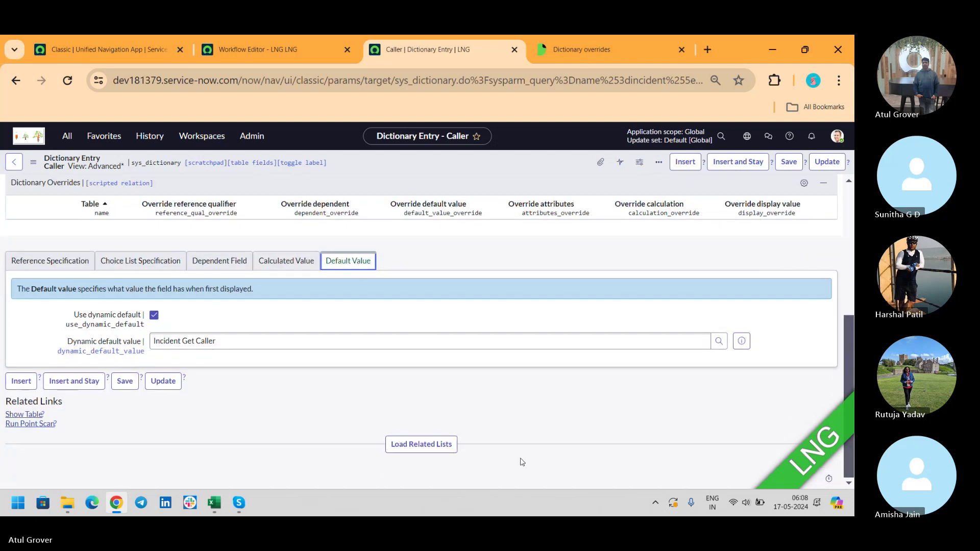
{"action": "left_click", "coordinate": [448, 445]}
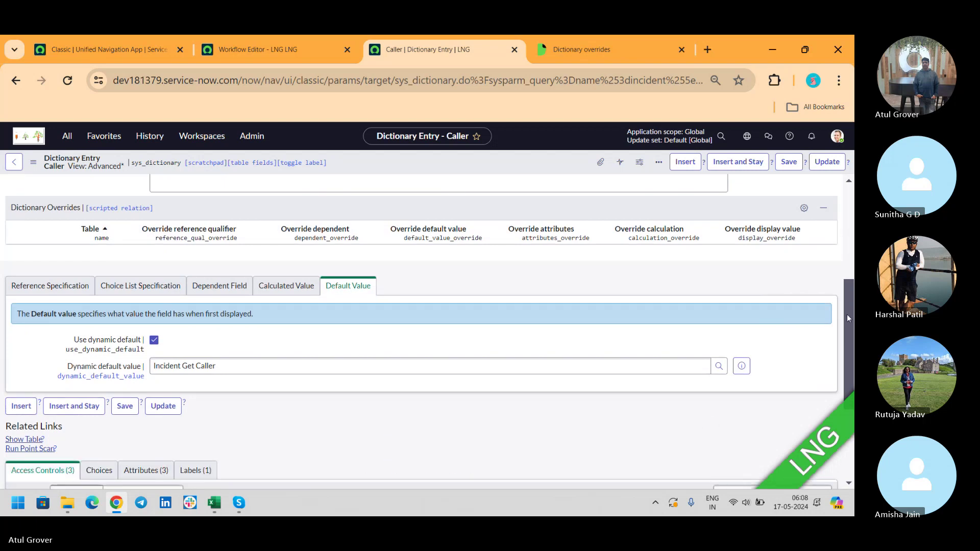
{"action": "left_click_drag", "start_coordinate": [846, 314], "coordinate": [851, 213]}
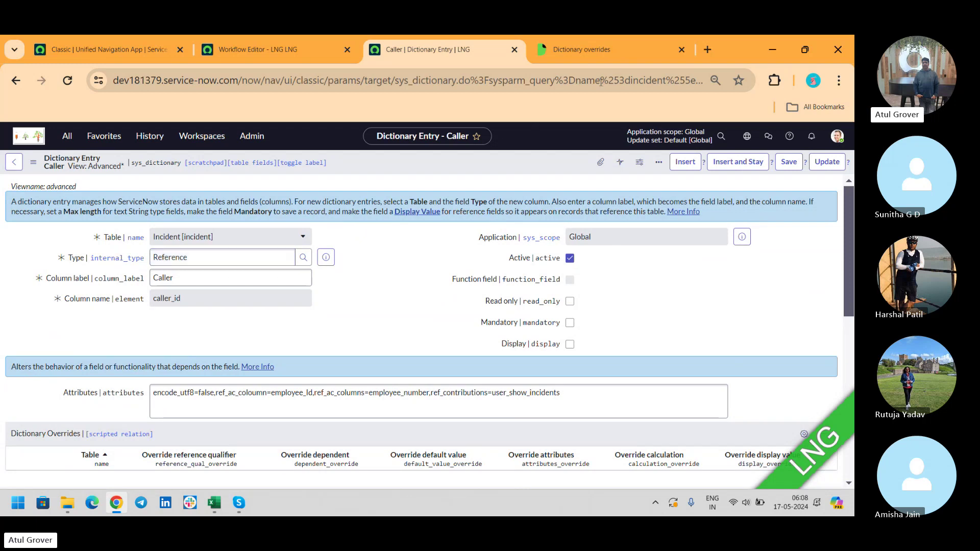
{"action": "left_click", "coordinate": [603, 59]}
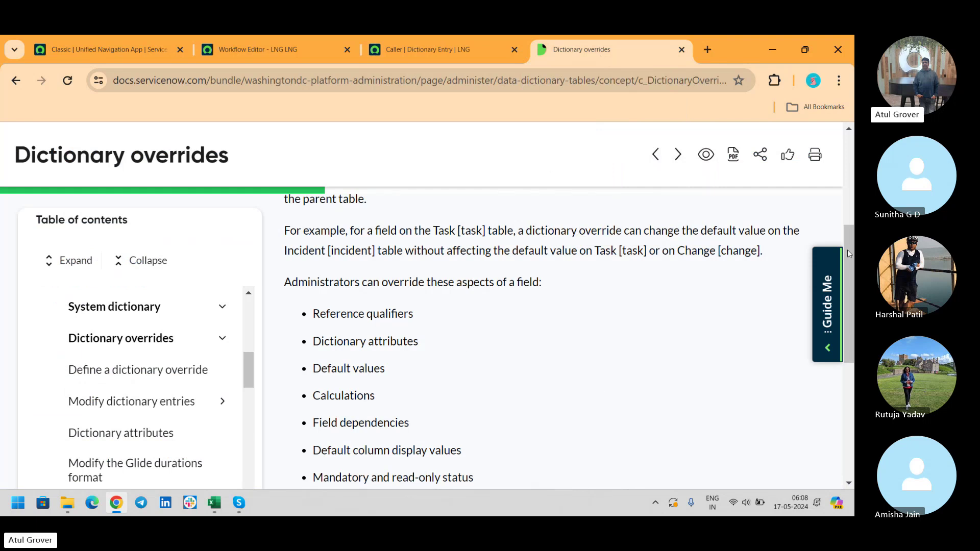
{"action": "left_click", "coordinate": [426, 45]}
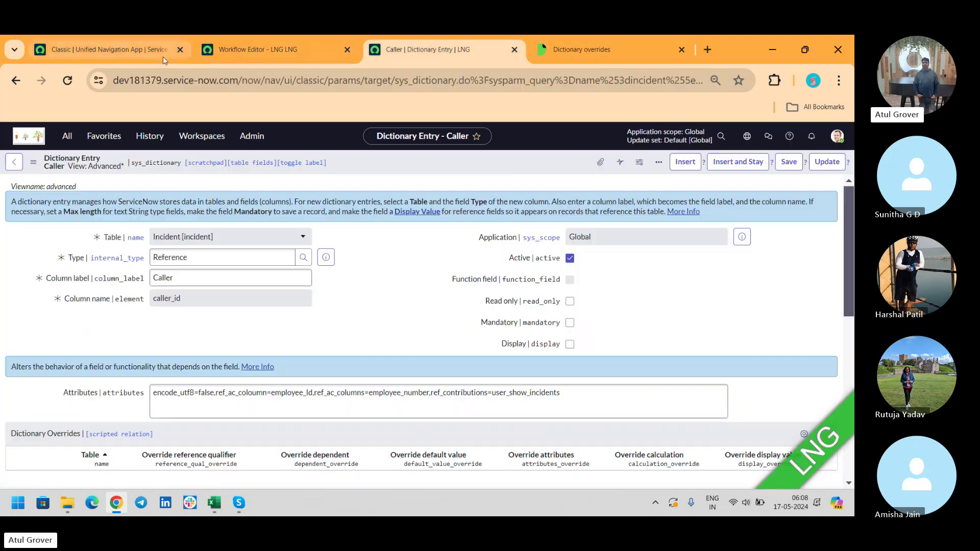
Step: Return from the Caller dictionary entry to the new incident form and dismiss its alerts
{"action": "left_click", "coordinate": [14, 81]}
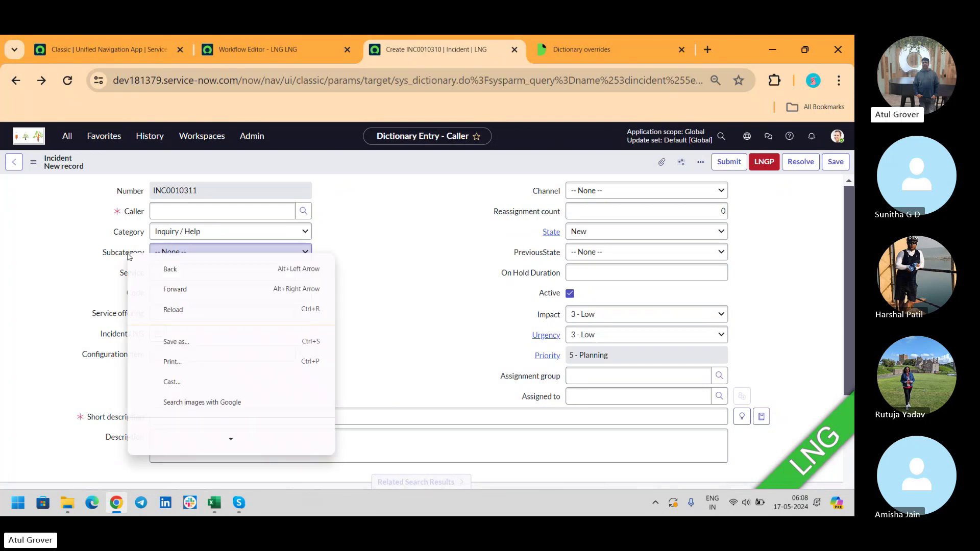
{"action": "right_click", "coordinate": [129, 257]}
{"action": "left_click", "coordinate": [117, 254]}
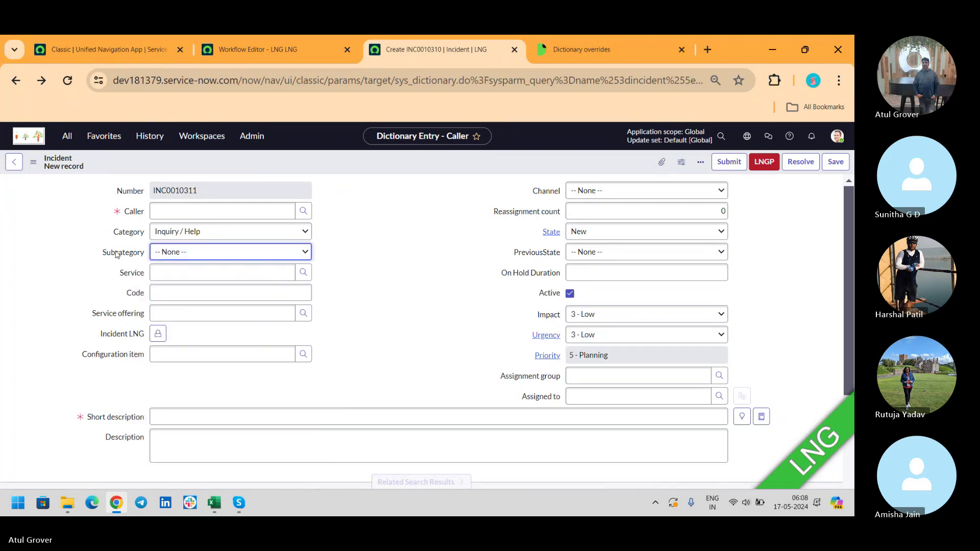
{"action": "right_click", "coordinate": [117, 253]}
{"action": "left_click", "coordinate": [406, 249]}
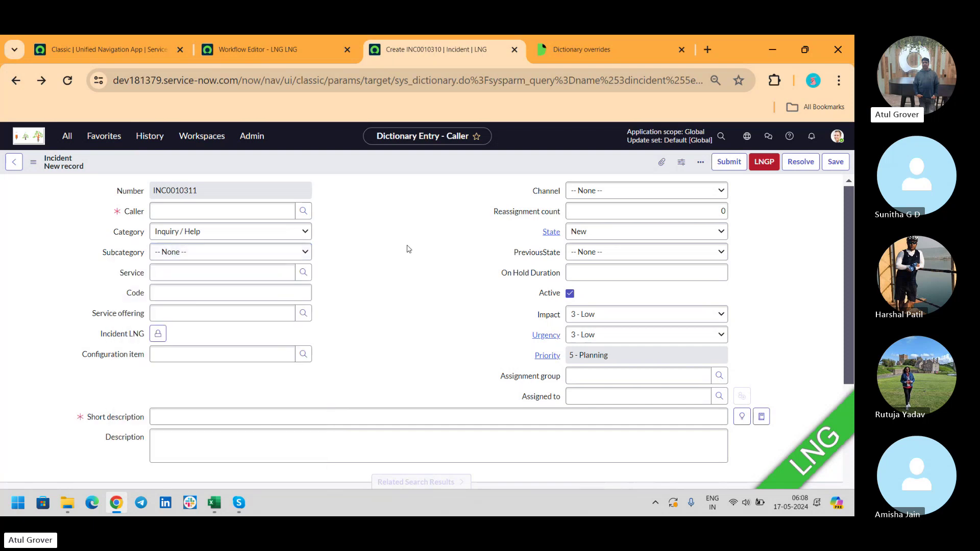
{"action": "key", "text": "Return"}
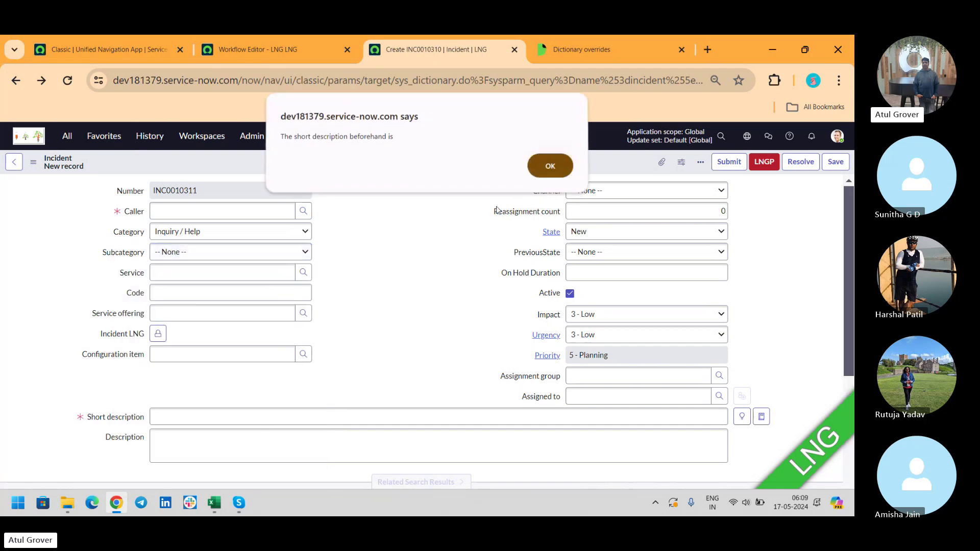
{"action": "key", "text": "Return"}
{"action": "double_click", "coordinate": [134, 278]}
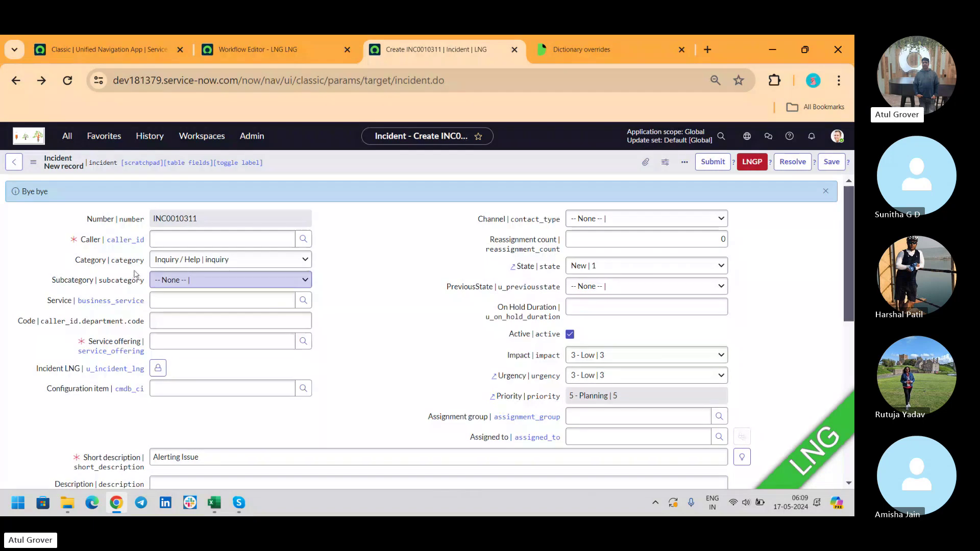
Step: View the dictionary info of the incident's Subcategory field and of its Configuration item field
{"action": "right_click", "coordinate": [70, 283]}
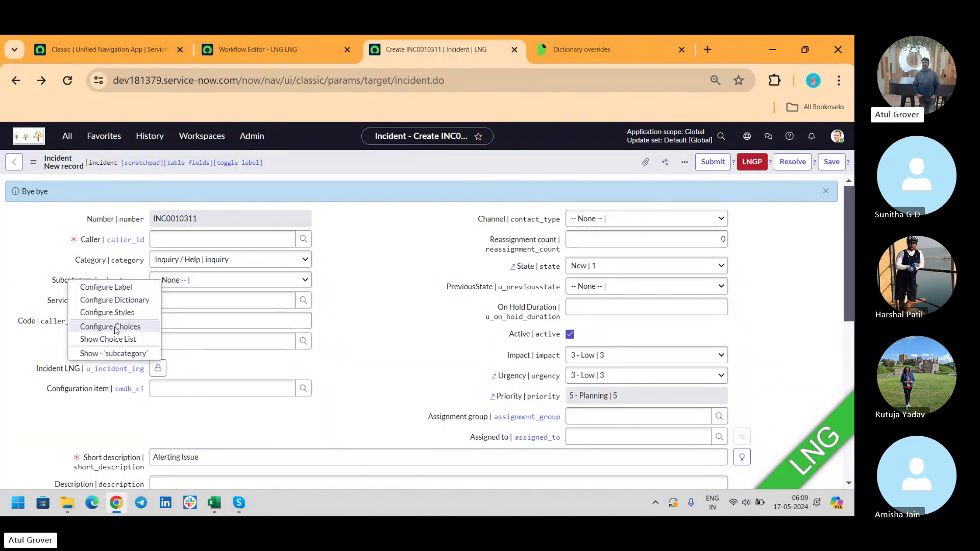
{"action": "left_click", "coordinate": [112, 353]}
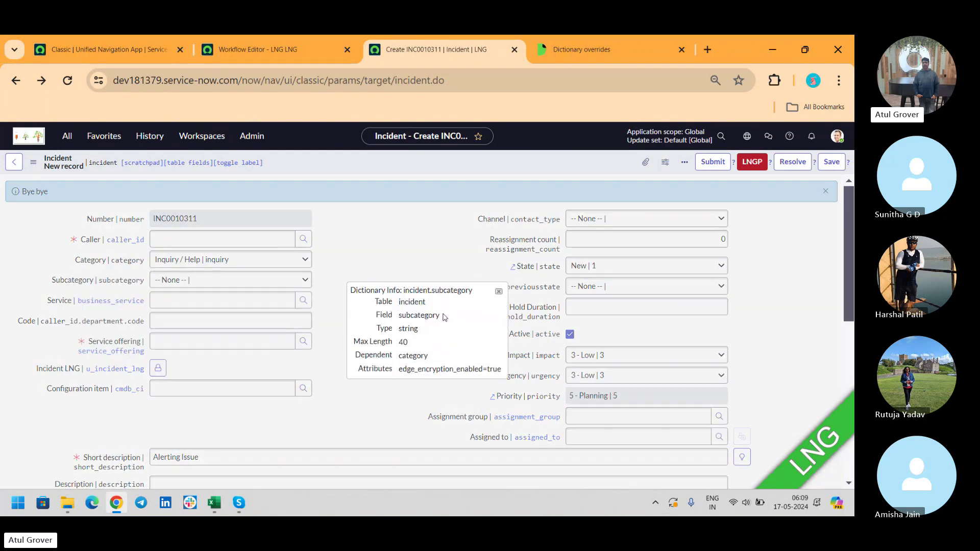
{"action": "left_click", "coordinate": [499, 292]}
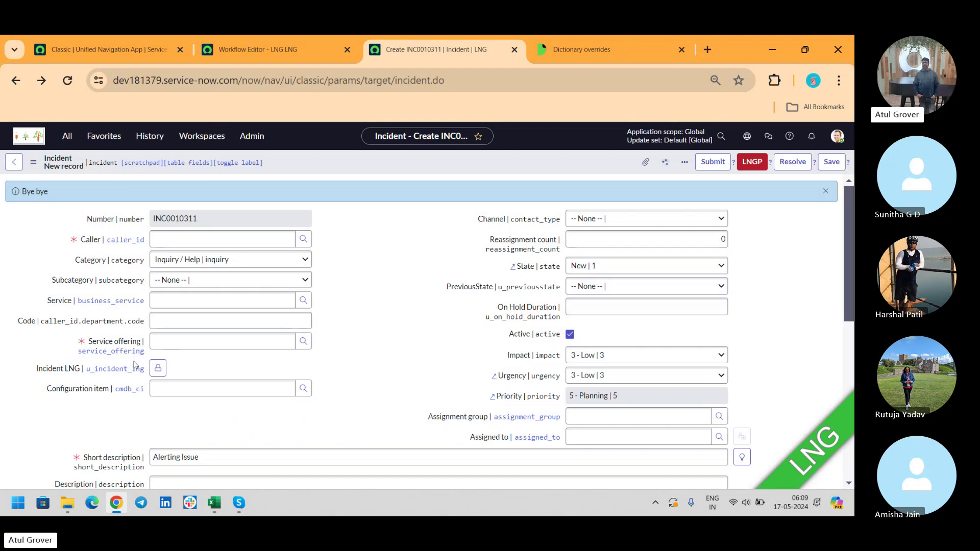
{"action": "right_click", "coordinate": [74, 393]}
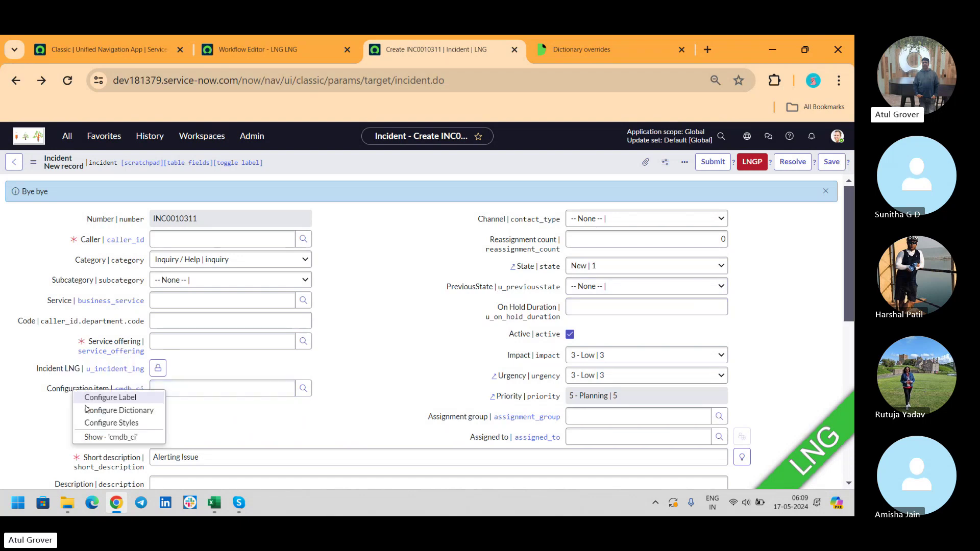
{"action": "left_click", "coordinate": [102, 437]}
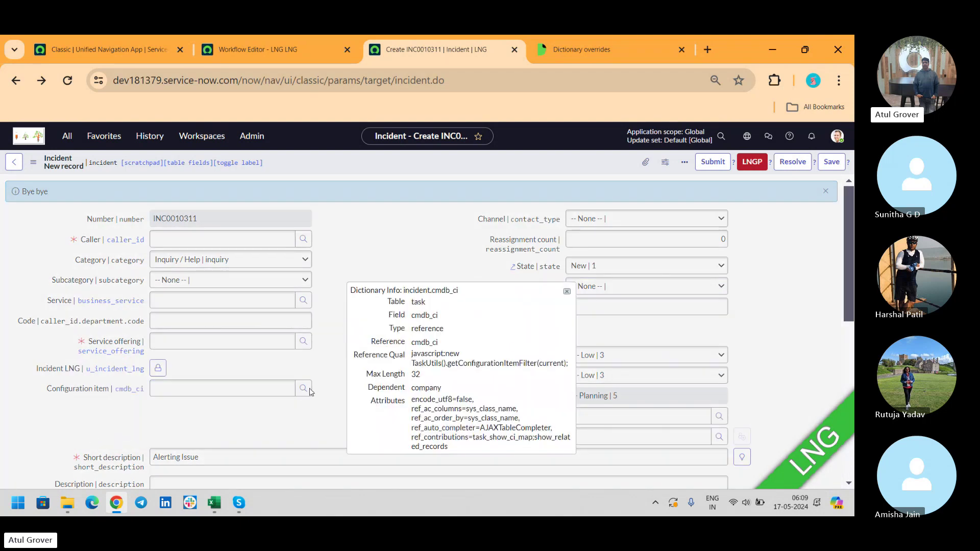
{"action": "left_click", "coordinate": [566, 292]}
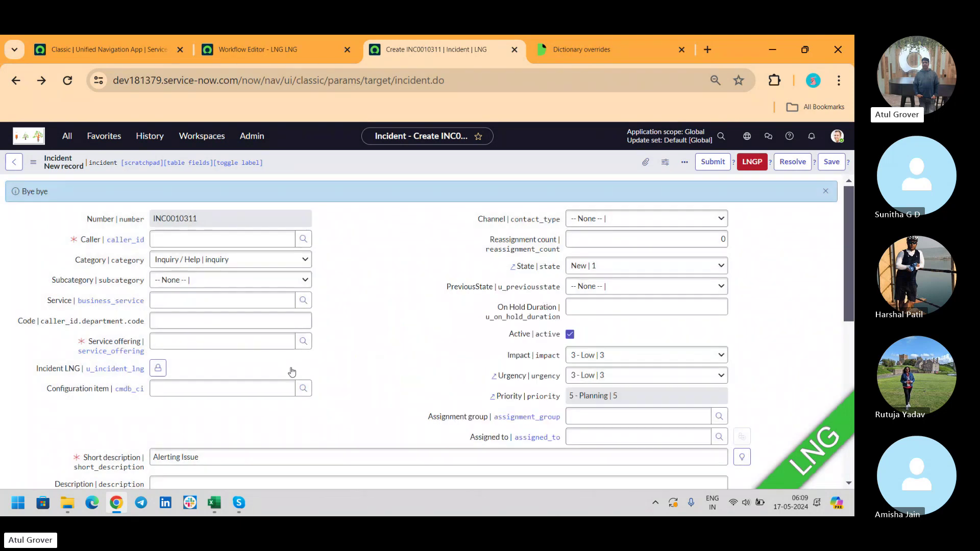
Step: Open the Configuration item field's dictionary entry, load its related lists, and examine them along with the dictionary overrides
{"action": "right_click", "coordinate": [90, 392]}
{"action": "left_click", "coordinate": [117, 411]}
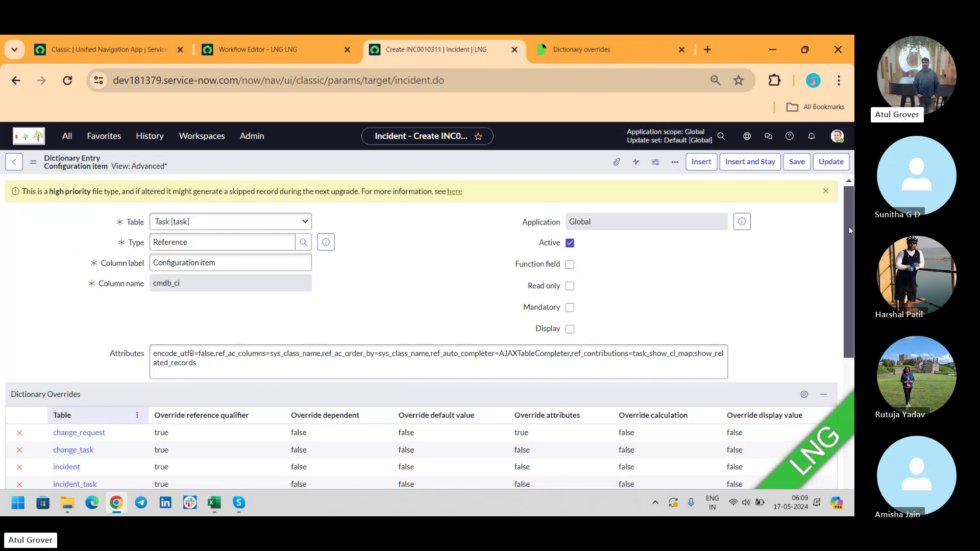
{"action": "scroll", "coordinate": [851, 224], "scroll_direction": "down", "scroll_amount": 5}
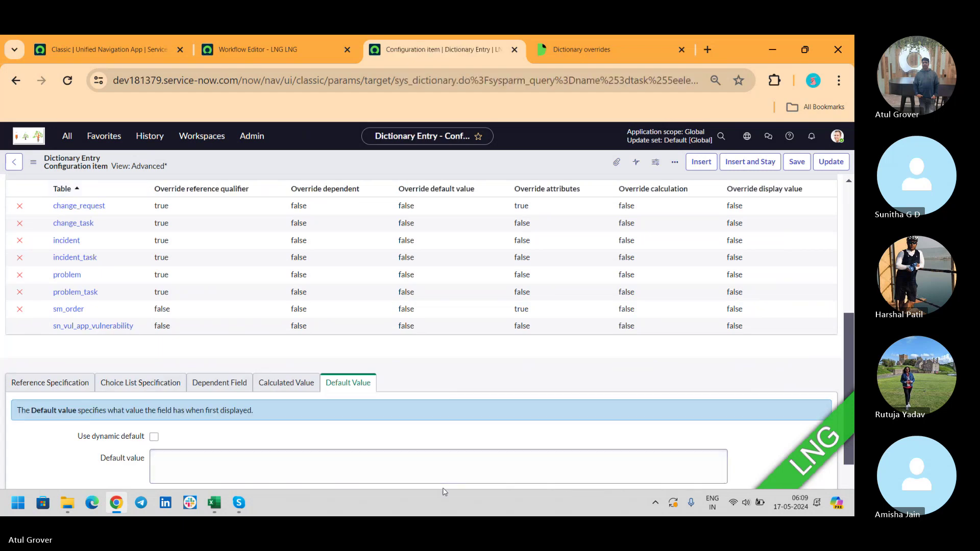
{"action": "left_click_drag", "start_coordinate": [847, 313], "coordinate": [842, 375]}
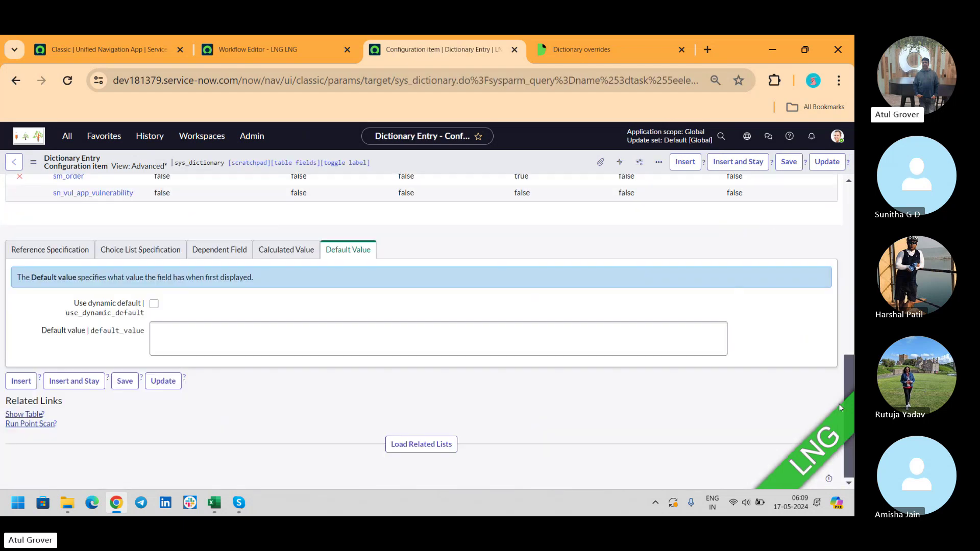
{"action": "left_click", "coordinate": [440, 447]}
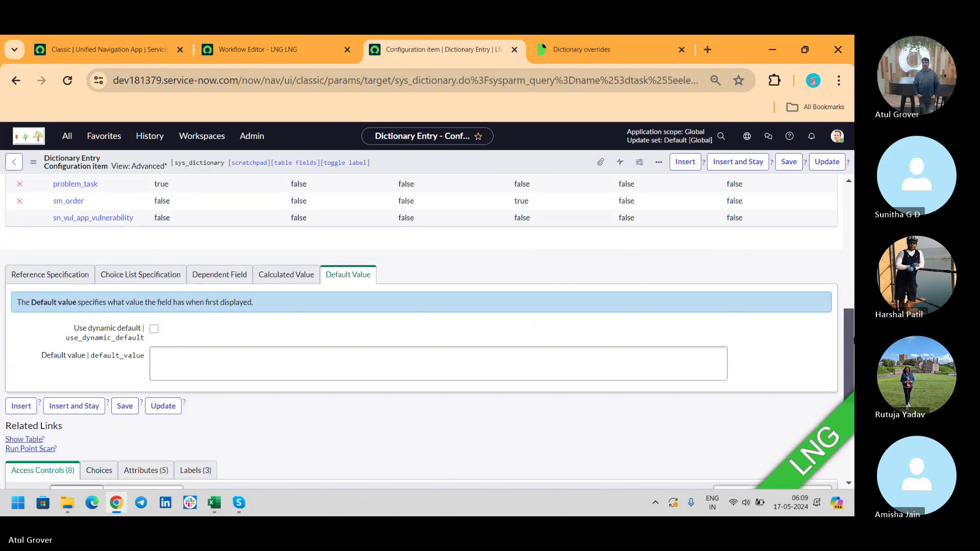
{"action": "scroll", "coordinate": [845, 330], "scroll_direction": "down", "scroll_amount": 5}
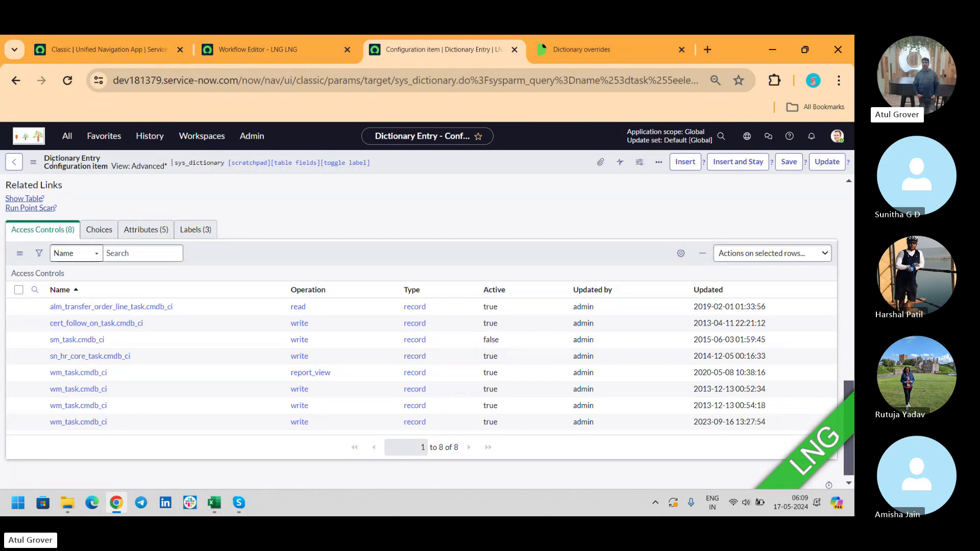
Step: Open the table record that the Configuration item dictionary entry belongs to
{"action": "left_click", "coordinate": [33, 162]}
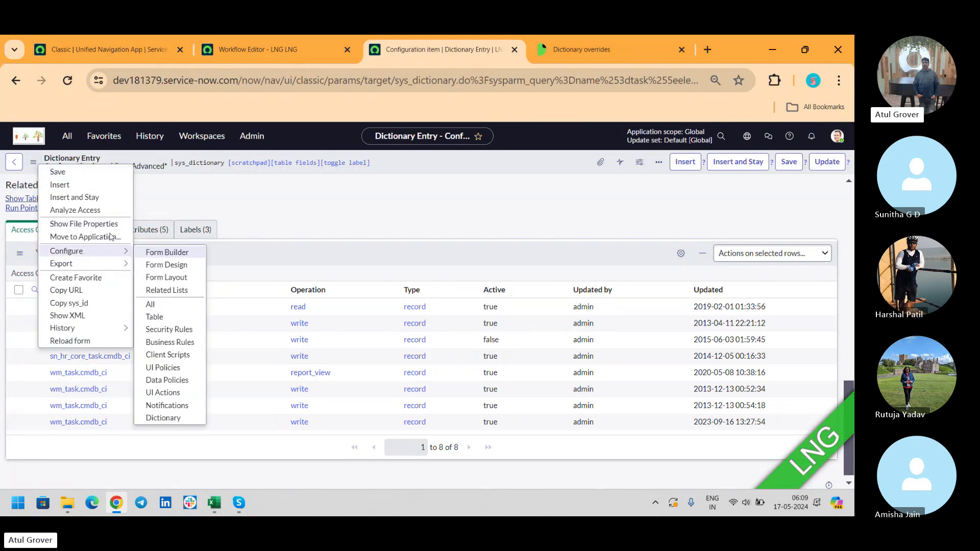
{"action": "left_click", "coordinate": [208, 198]}
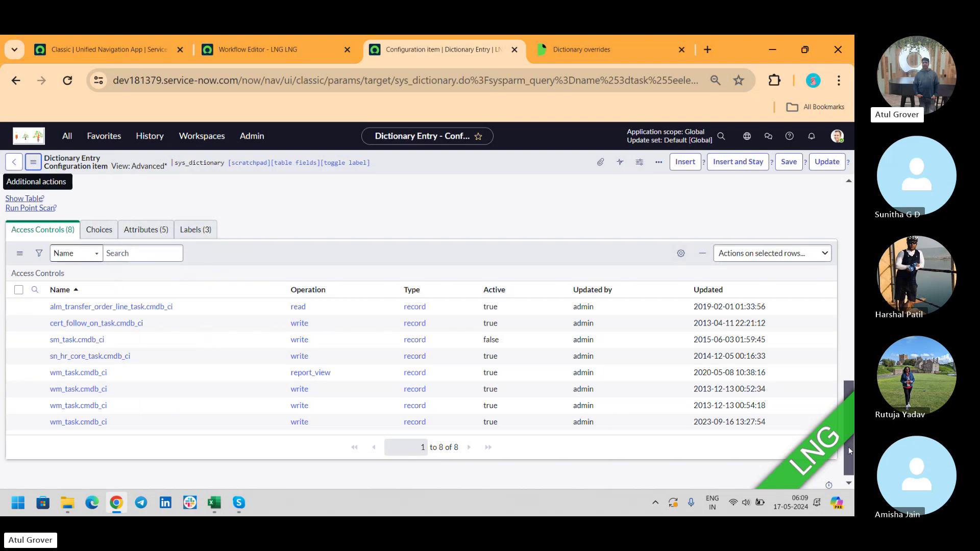
{"action": "scroll", "coordinate": [850, 451], "scroll_direction": "up", "scroll_amount": 3}
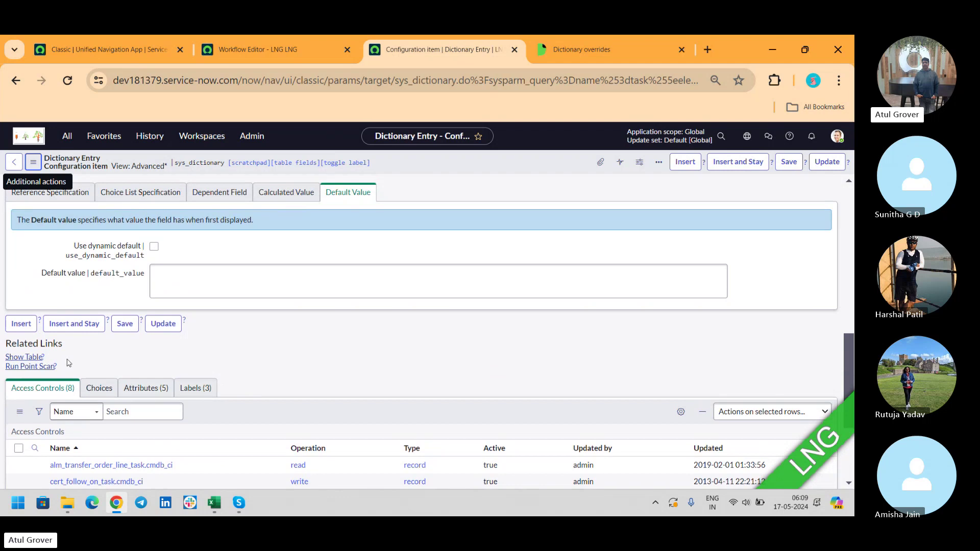
{"action": "left_click", "coordinate": [28, 357]}
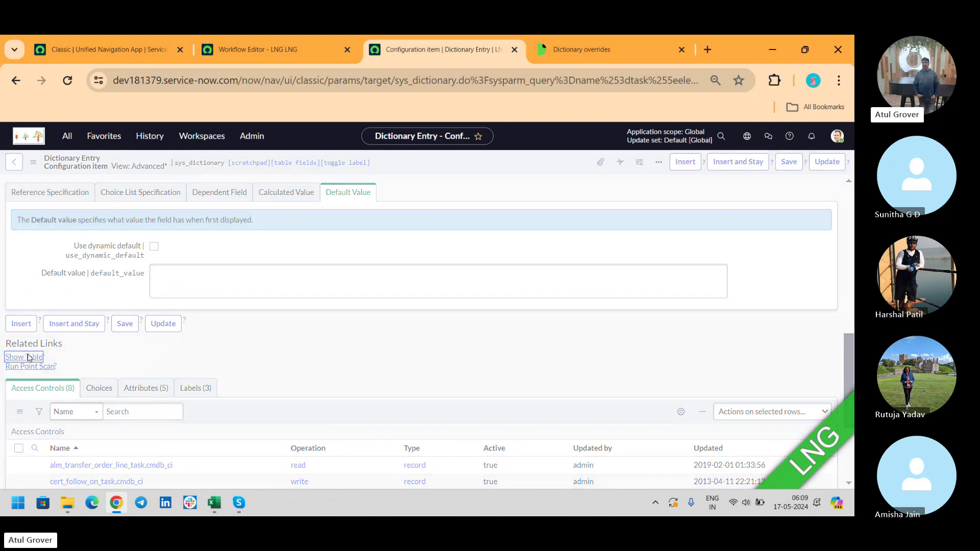
Step: Read the procedure for defining a dictionary override in the ServiceNow documentation, including the Dictionary Overrides related list instruction
{"action": "left_click", "coordinate": [583, 57]}
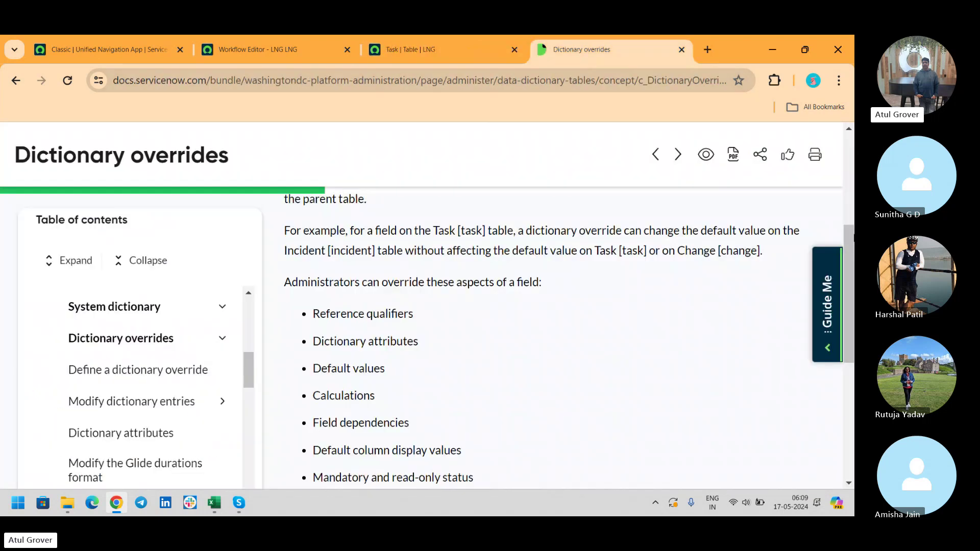
{"action": "left_click_drag", "start_coordinate": [850, 239], "coordinate": [846, 262]}
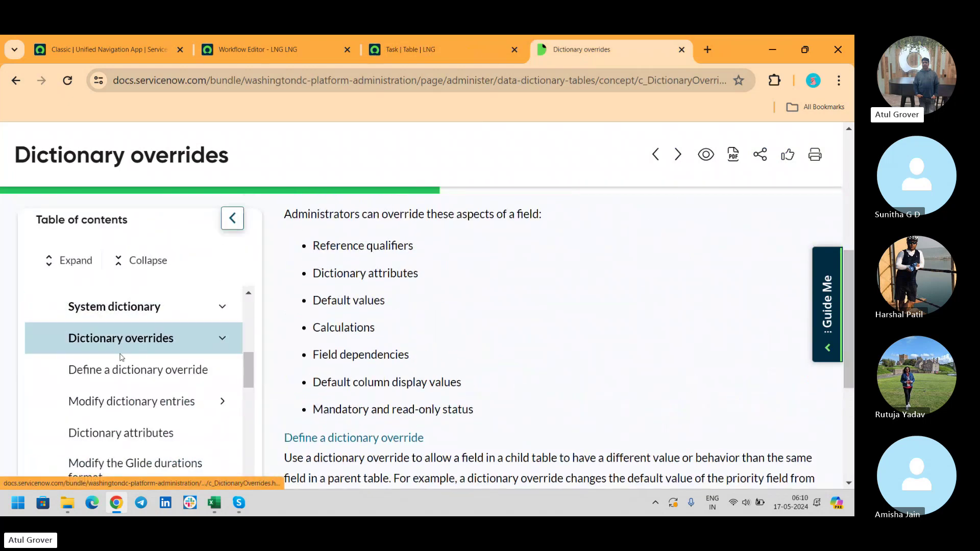
{"action": "left_click", "coordinate": [128, 369]}
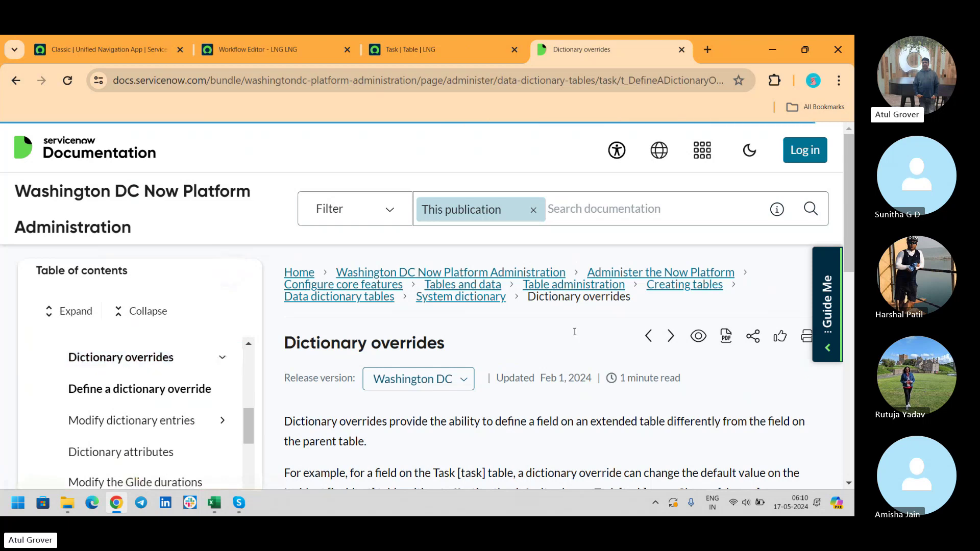
{"action": "left_click_drag", "start_coordinate": [849, 182], "coordinate": [852, 251]}
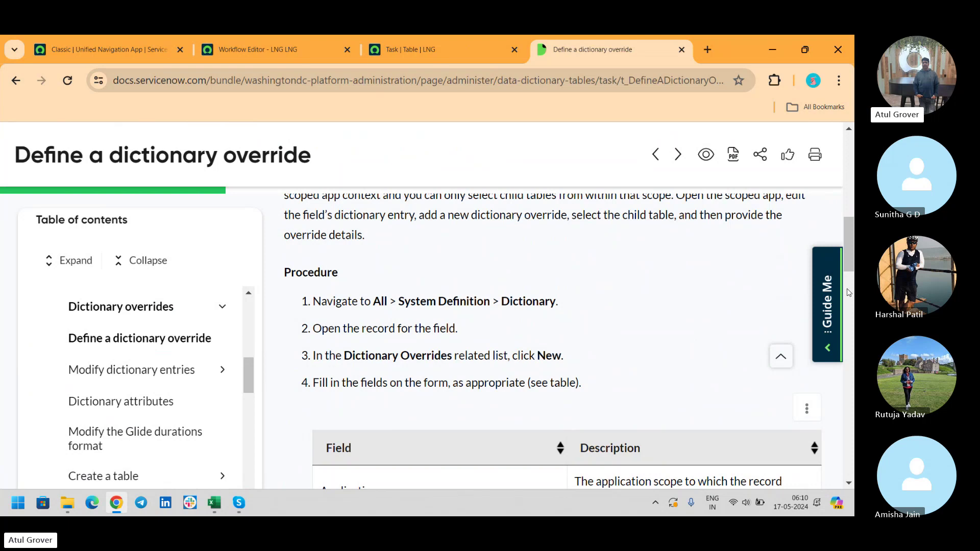
{"action": "left_click_drag", "start_coordinate": [346, 354], "coordinate": [448, 354]}
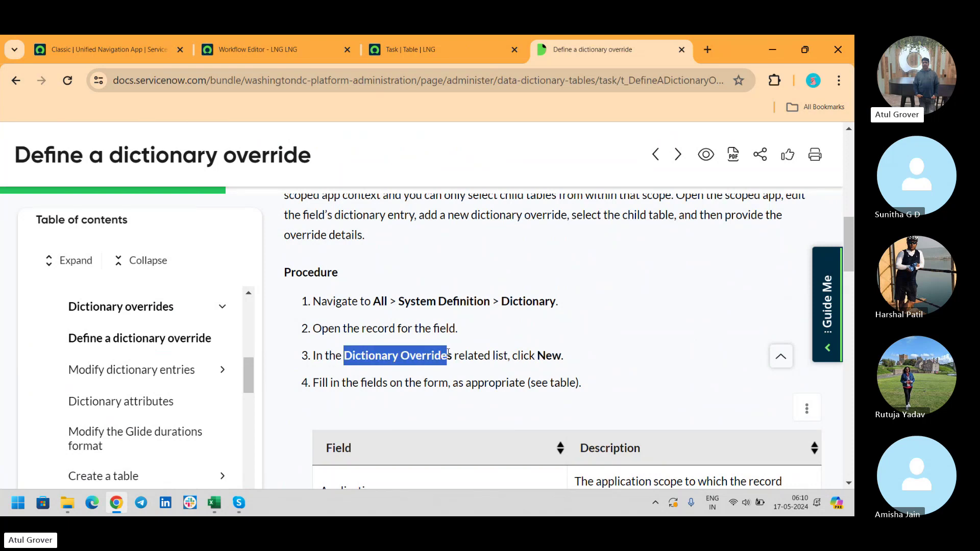
Step: Open the Task table's Assigned to column and examine its dictionary overrides and related lists
{"action": "left_click", "coordinate": [409, 50]}
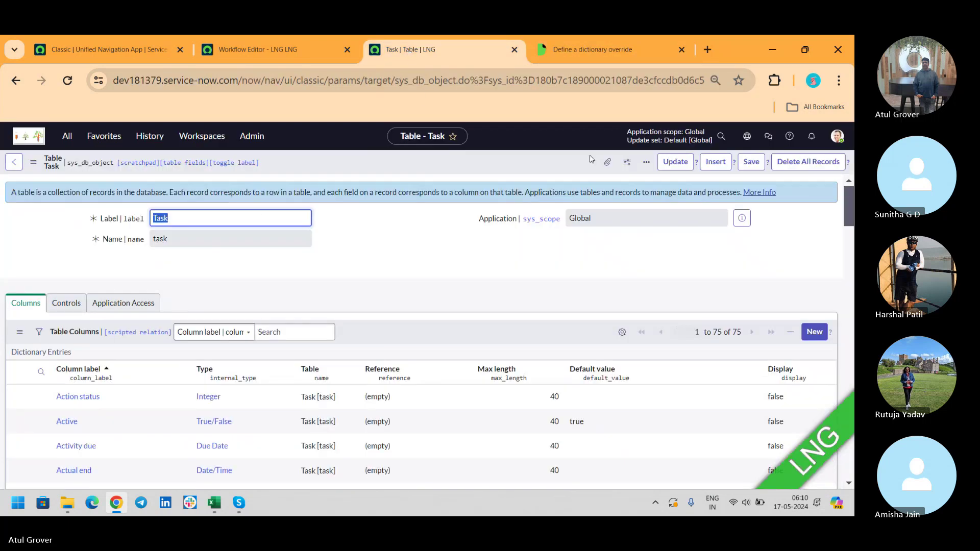
{"action": "left_click_drag", "start_coordinate": [850, 211], "coordinate": [847, 267]}
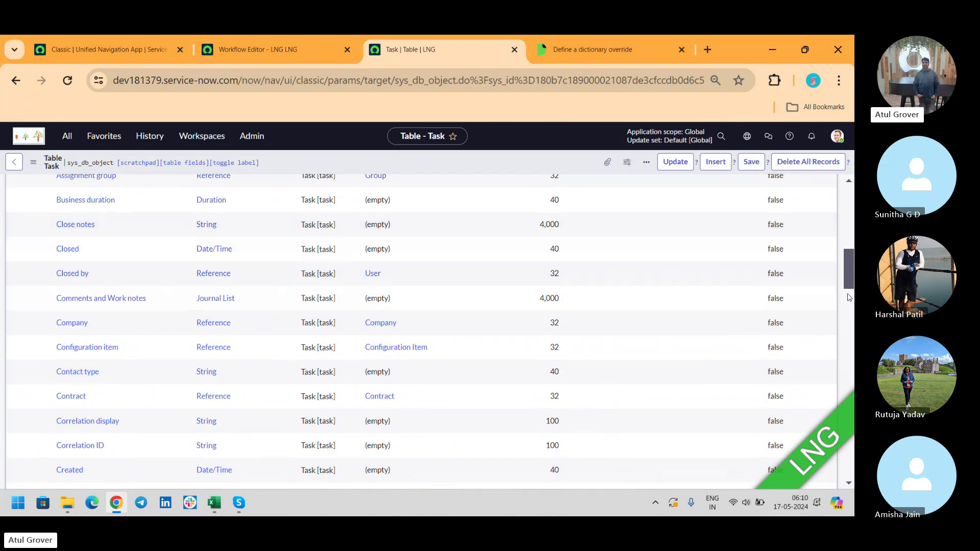
{"action": "left_click_drag", "start_coordinate": [850, 286], "coordinate": [849, 272]}
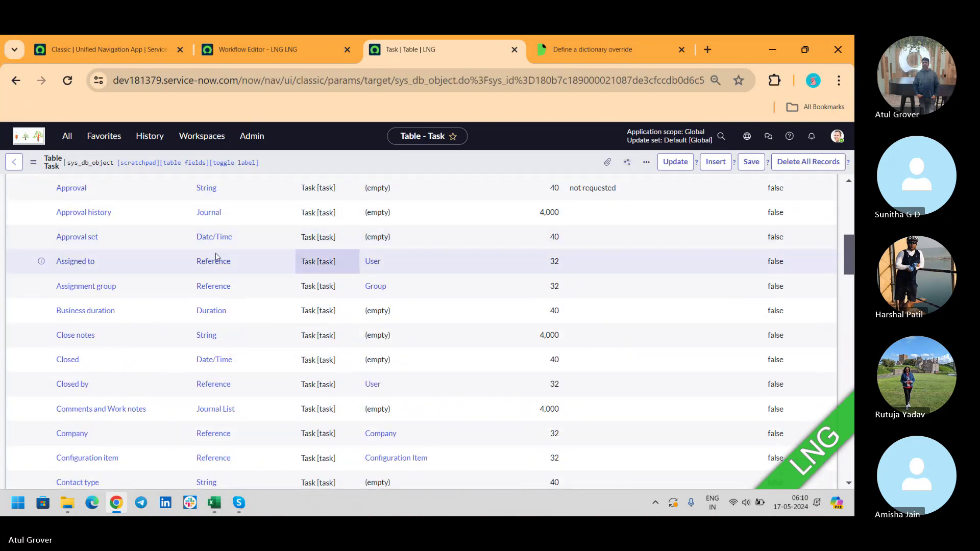
{"action": "left_click", "coordinate": [87, 263]}
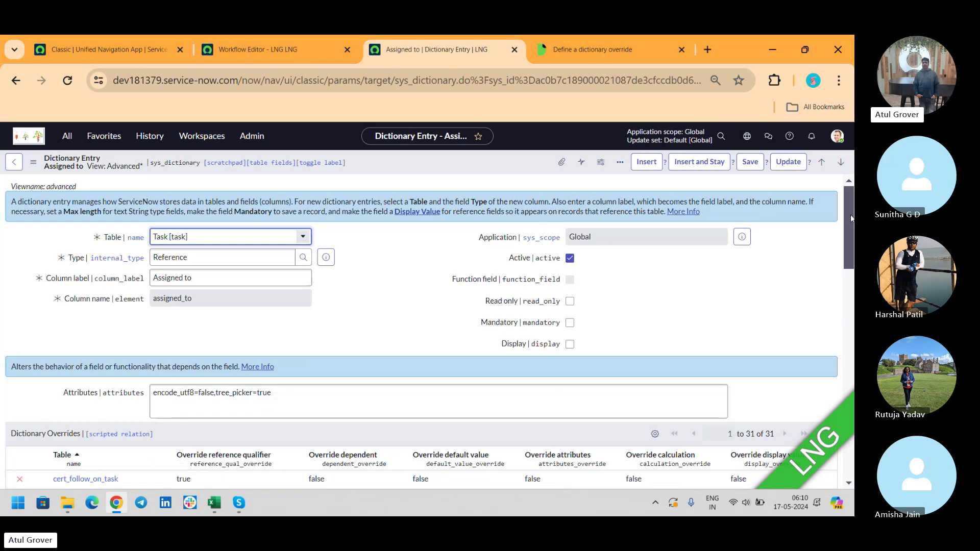
{"action": "left_click_drag", "start_coordinate": [851, 215], "coordinate": [840, 431]}
{"action": "left_click", "coordinate": [437, 444]}
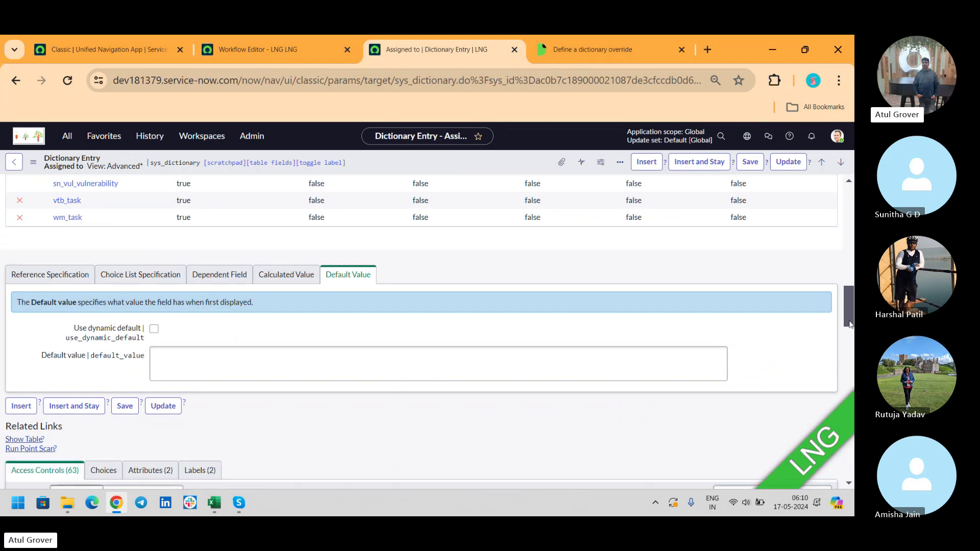
{"action": "left_click_drag", "start_coordinate": [850, 305], "coordinate": [843, 196]}
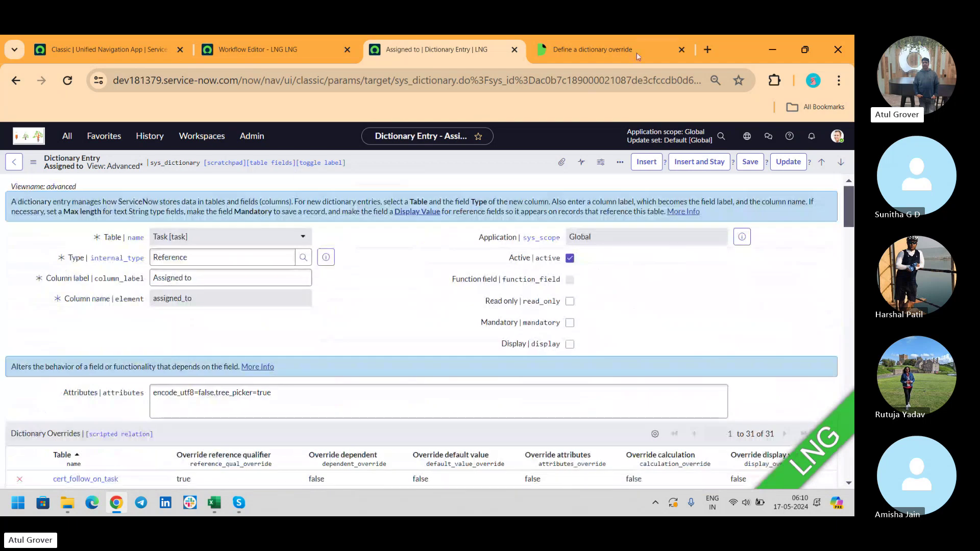
Step: Open the Dictionary list under System Definition, following the documented navigation path for defining a dictionary override
{"action": "left_click", "coordinate": [589, 45]}
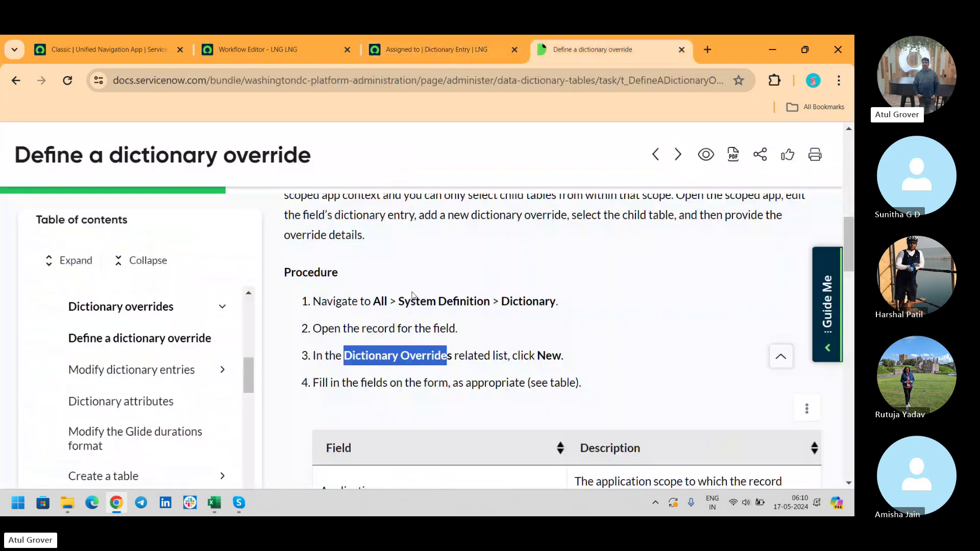
{"action": "left_click", "coordinate": [128, 54]}
{"action": "left_click", "coordinate": [67, 136]}
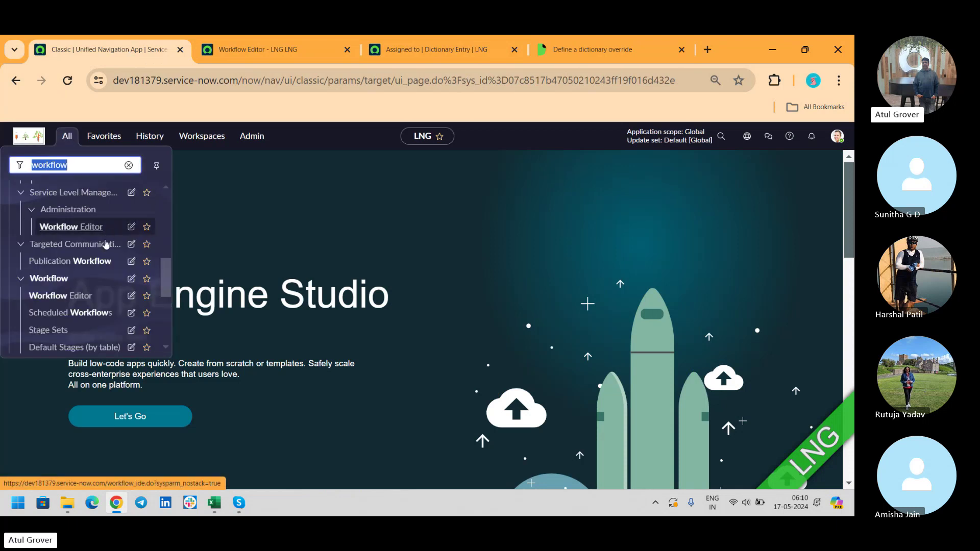
{"action": "type", "text": "system de"}
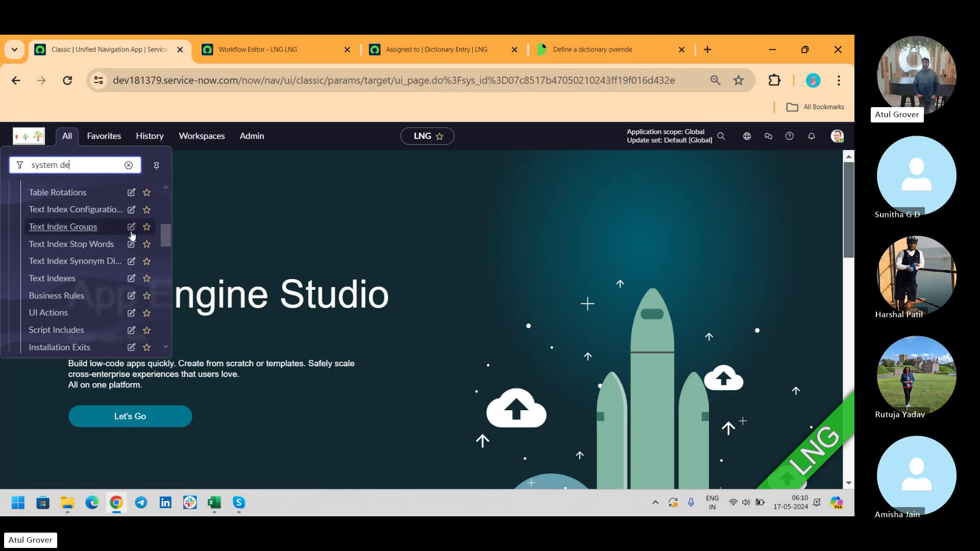
{"action": "left_click_drag", "start_coordinate": [168, 245], "coordinate": [166, 204]}
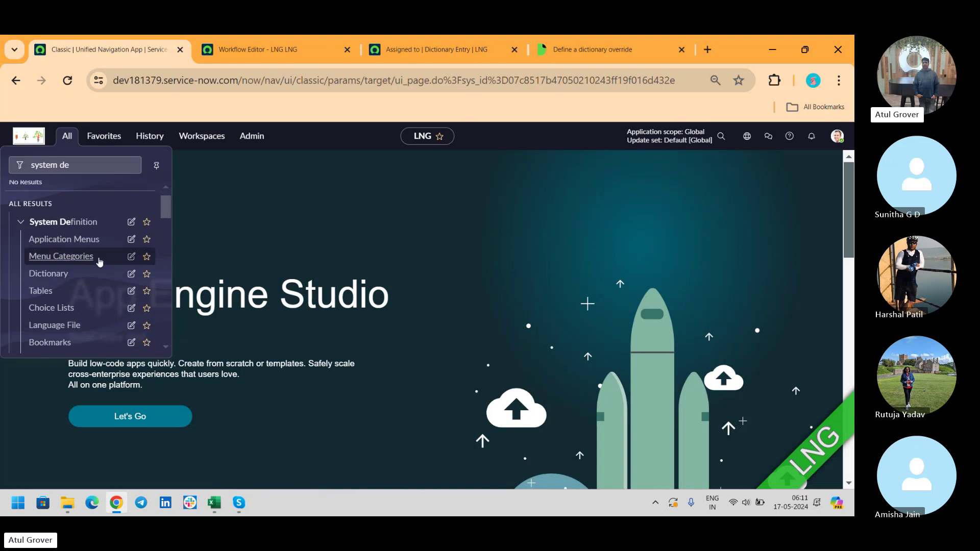
{"action": "left_click", "coordinate": [60, 277]}
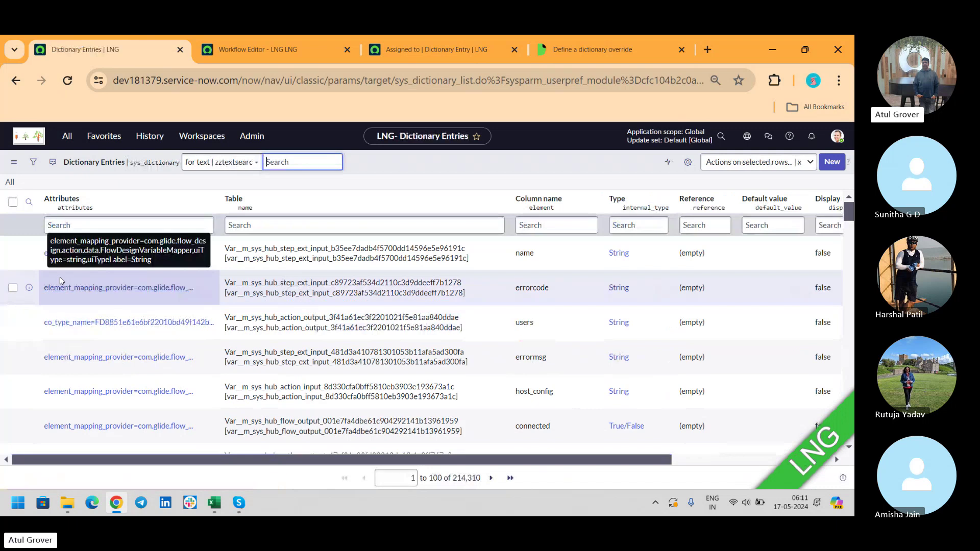
Step: Read the form field descriptions in the dictionary override documentation, and return to the Dictionary Entries list
{"action": "left_click", "coordinate": [572, 50]}
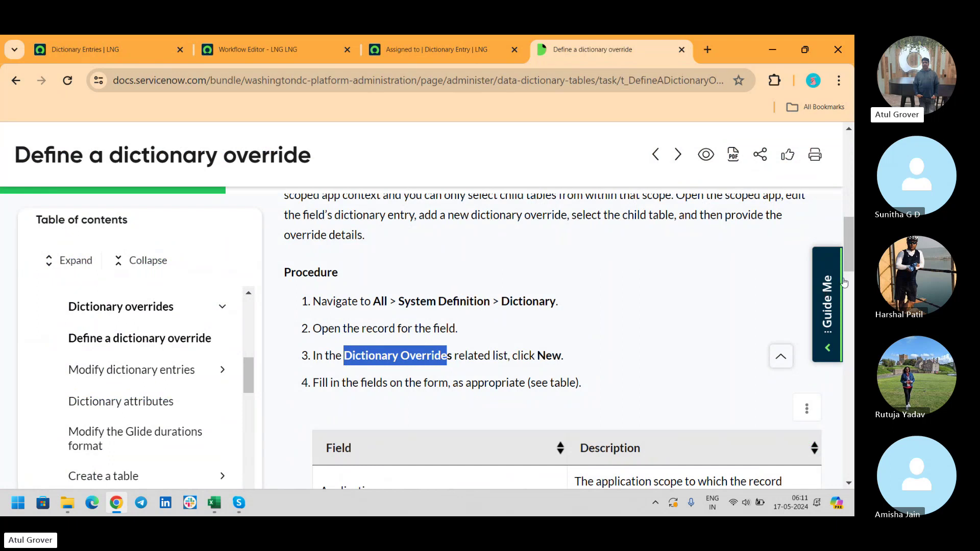
{"action": "left_click_drag", "start_coordinate": [849, 251], "coordinate": [846, 287]}
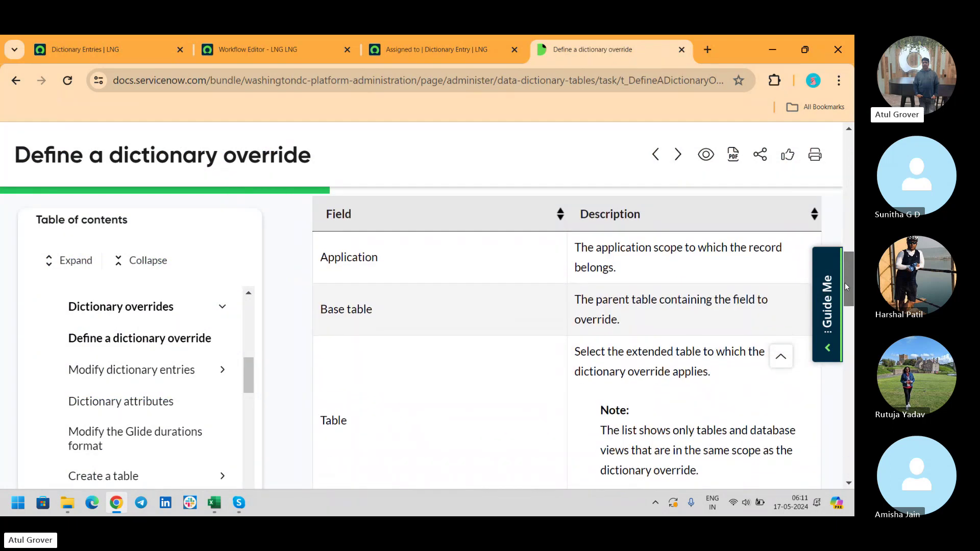
{"action": "left_click", "coordinate": [442, 47]}
{"action": "left_click", "coordinate": [81, 50]}
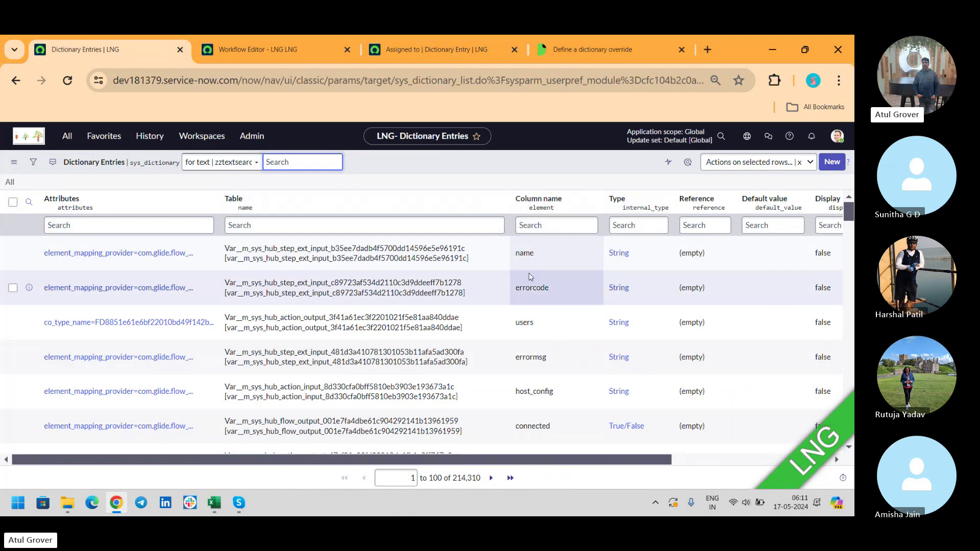
Step: Personalize the Dictionary Entries list by removing the Attributes column, and look through the other available columns
{"action": "left_click", "coordinate": [688, 163]}
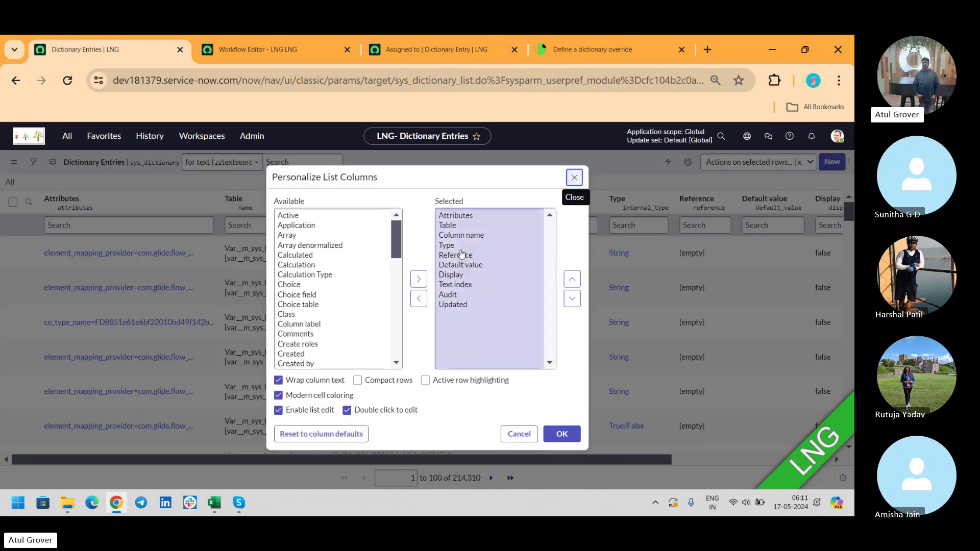
{"action": "left_click", "coordinate": [459, 216]}
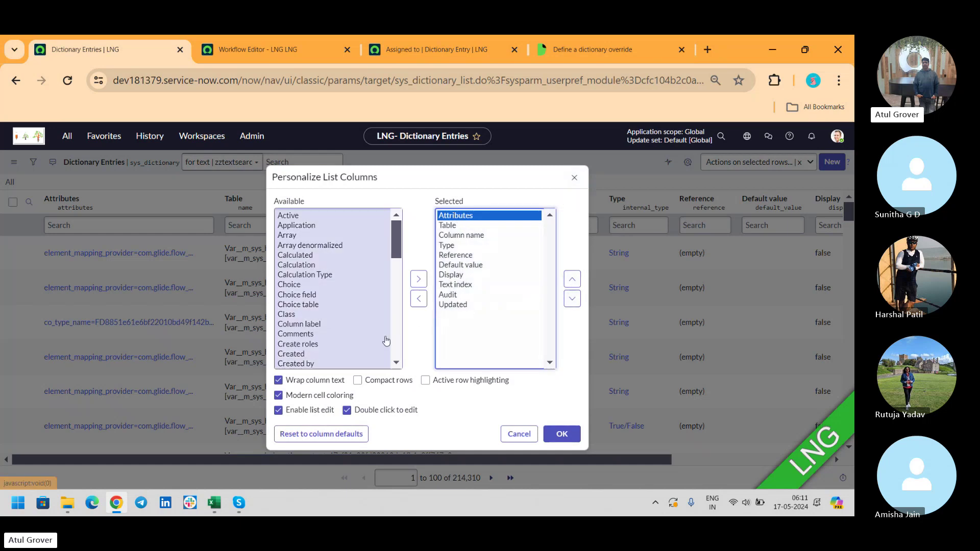
{"action": "left_click", "coordinate": [418, 299]}
{"action": "left_click", "coordinate": [310, 266]}
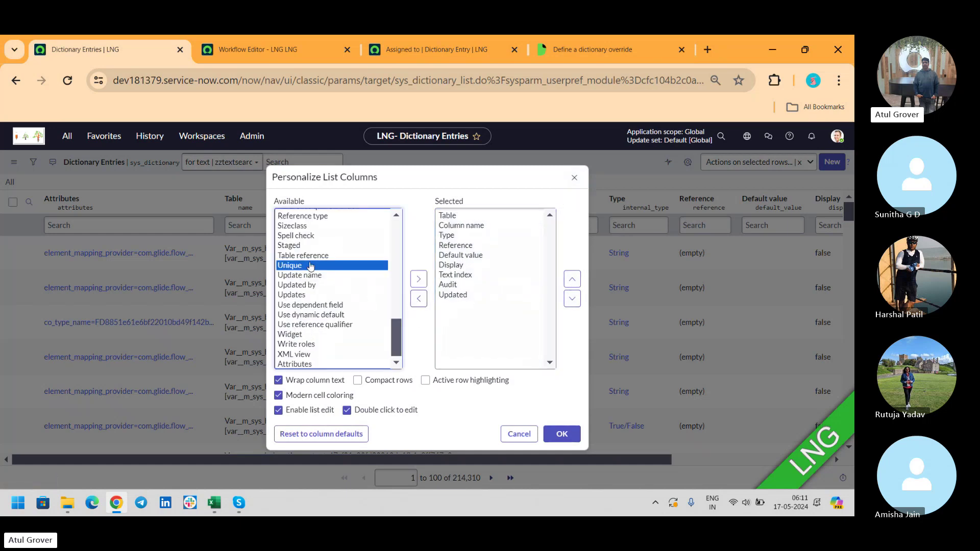
{"action": "key", "text": "d"}
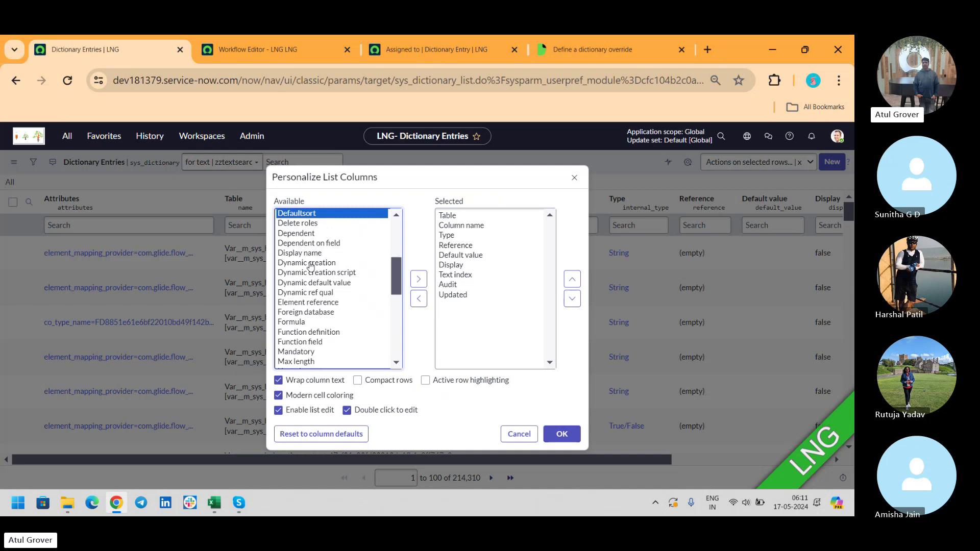
{"action": "key", "text": "Down"}
{"action": "key", "text": "Down"}
{"action": "key", "text": "Down"}
{"action": "key", "text": "Down"}
{"action": "key", "text": "Down"}
{"action": "key", "text": "Down"}
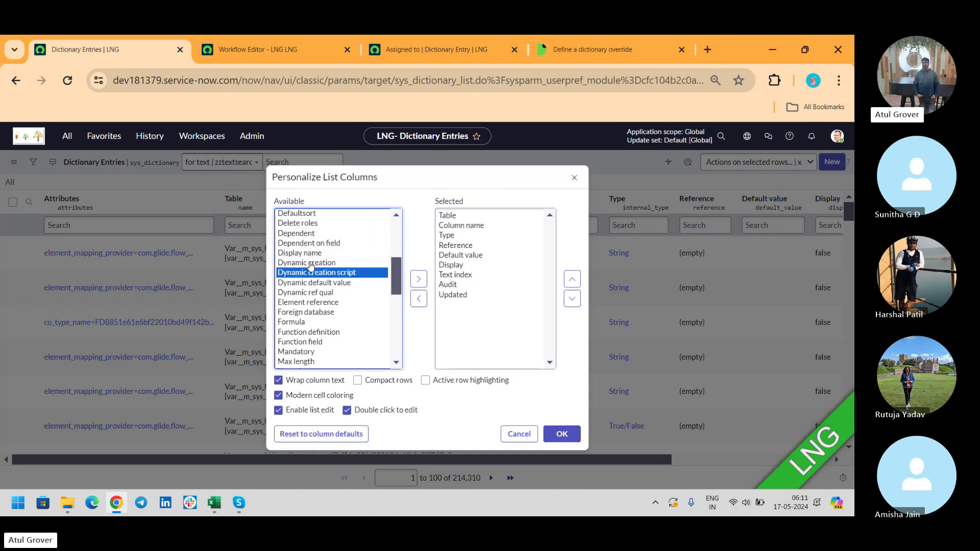
{"action": "left_click", "coordinate": [562, 436]}
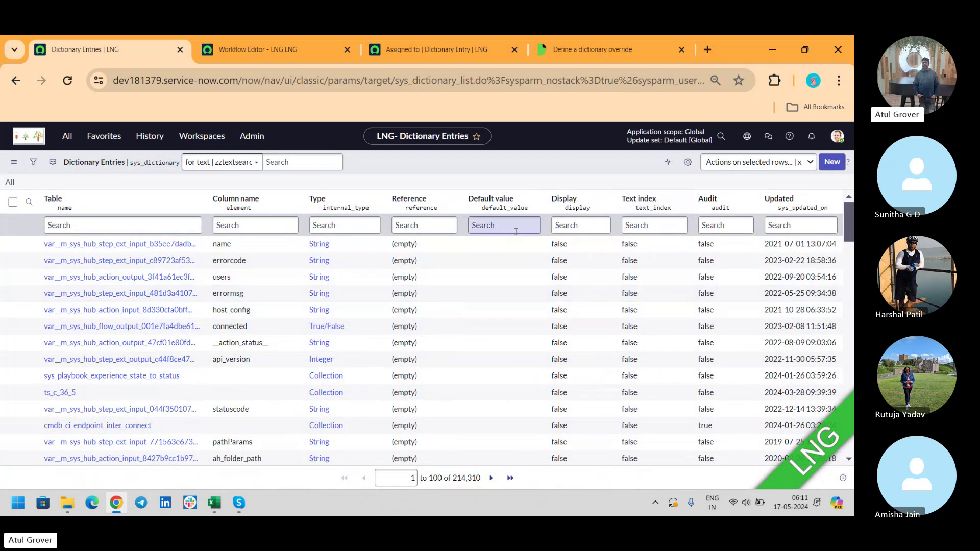
Step: Filter the dictionary entries to column names containing "caller" and tables starting with "in"
{"action": "left_click", "coordinate": [232, 226]}
{"action": "type", "text": "*"}
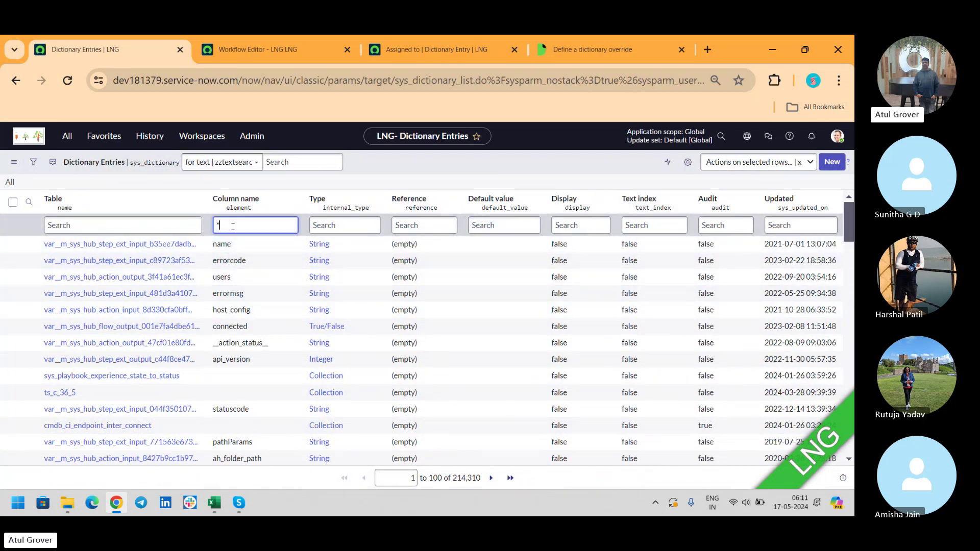
{"action": "type", "text": "caller"}
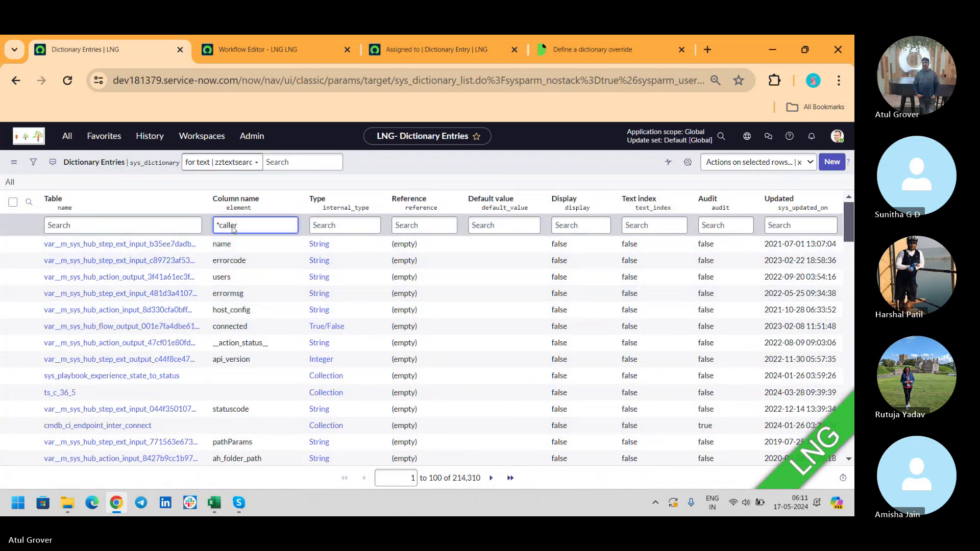
{"action": "key", "text": "Return"}
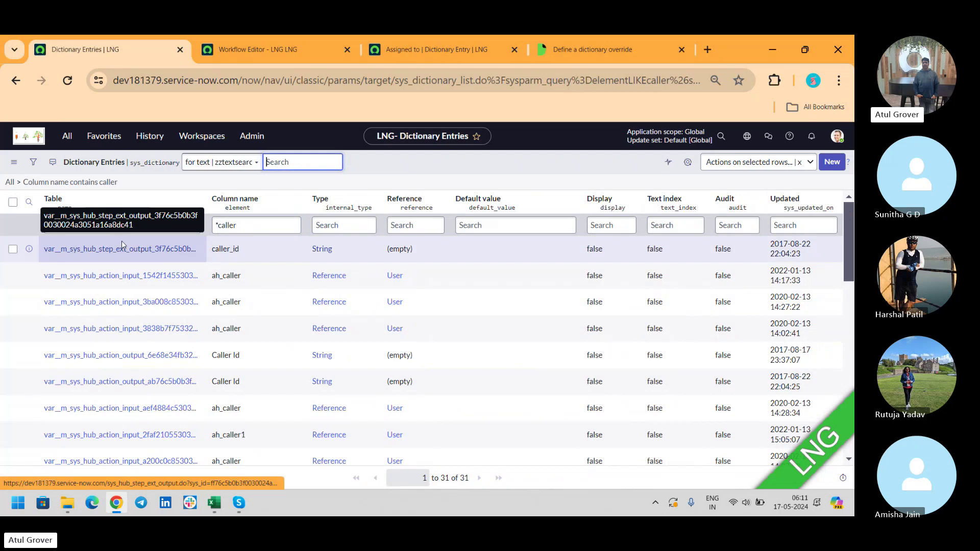
{"action": "left_click", "coordinate": [127, 225]}
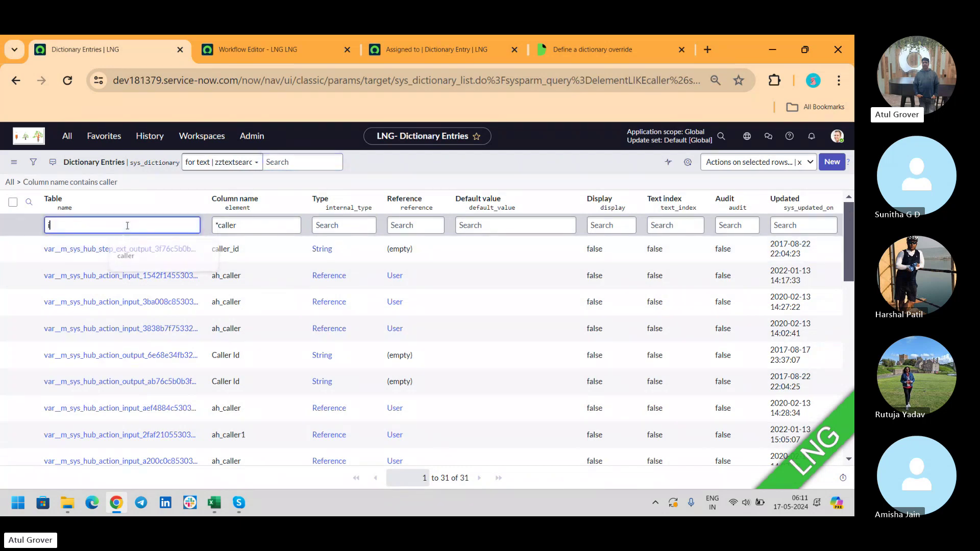
{"action": "type", "text": "v"}
{"action": "key", "text": "Return"}
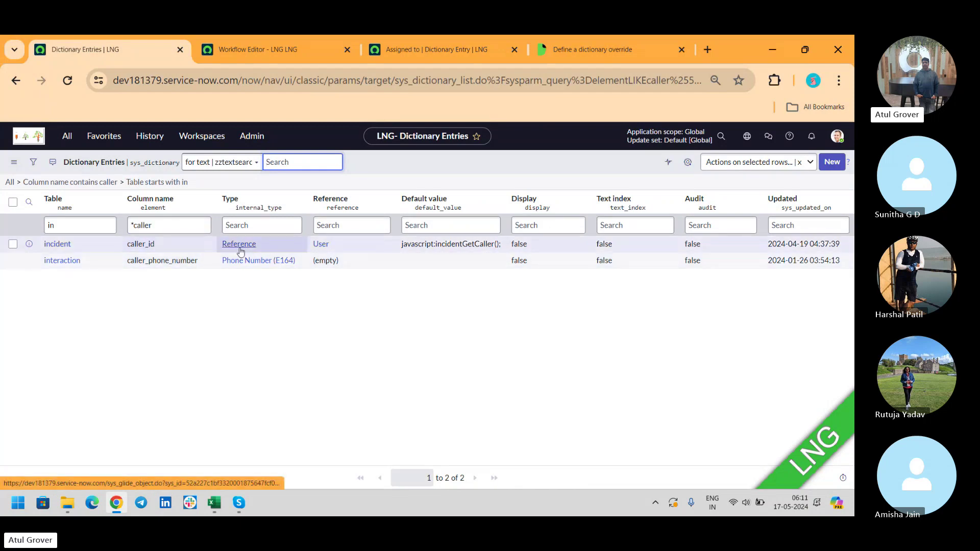
Step: Open the incident table's caller_id dictionary entry, examine its attributes and dictionary overrides, and return to the list
{"action": "left_click", "coordinate": [57, 244]}
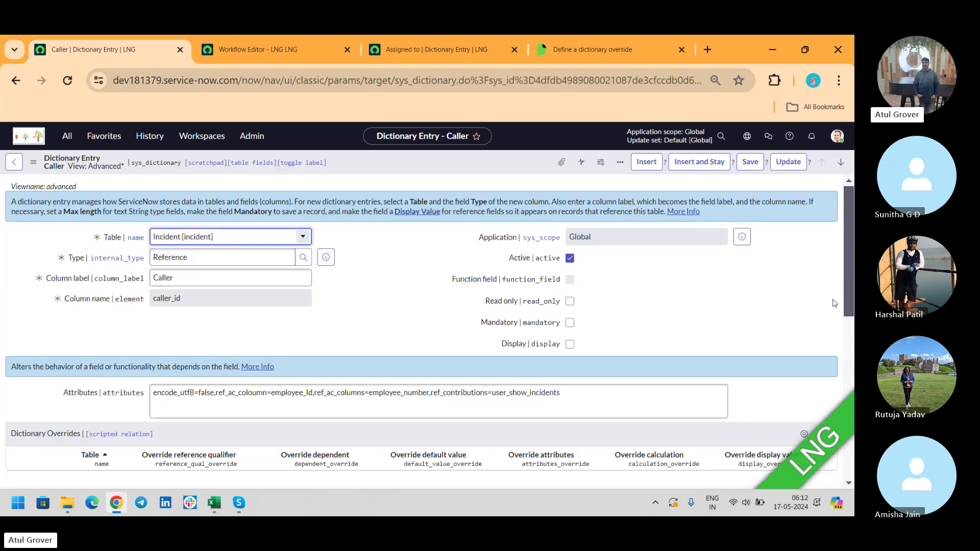
{"action": "mouse_move", "coordinate": [849, 220]}
{"action": "left_mouse_down"}
{"action": "mouse_move", "coordinate": [839, 389]}
{"action": "mouse_move", "coordinate": [852, 235]}
{"action": "left_mouse_up"}
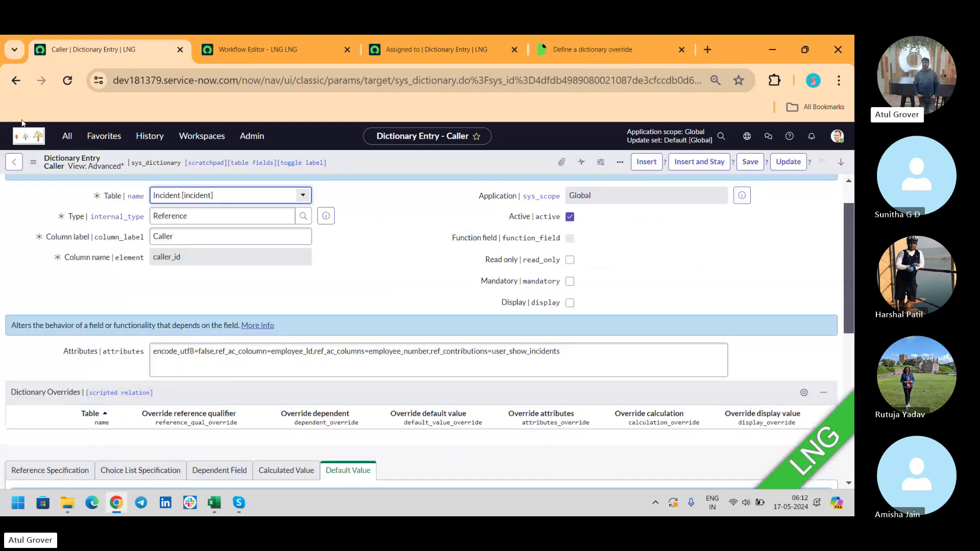
{"action": "left_click", "coordinate": [14, 161]}
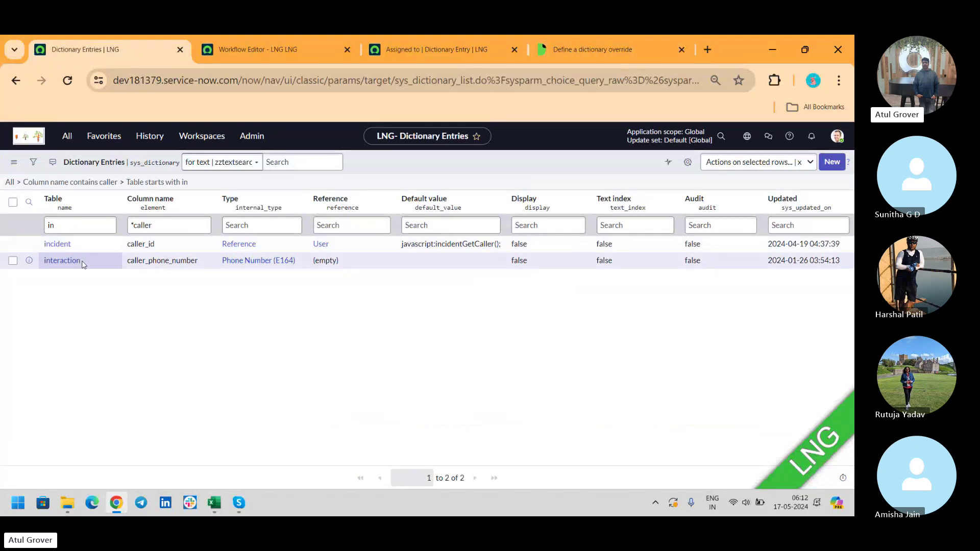
{"action": "left_click", "coordinate": [61, 228]}
{"action": "key", "text": "BackSpace"}
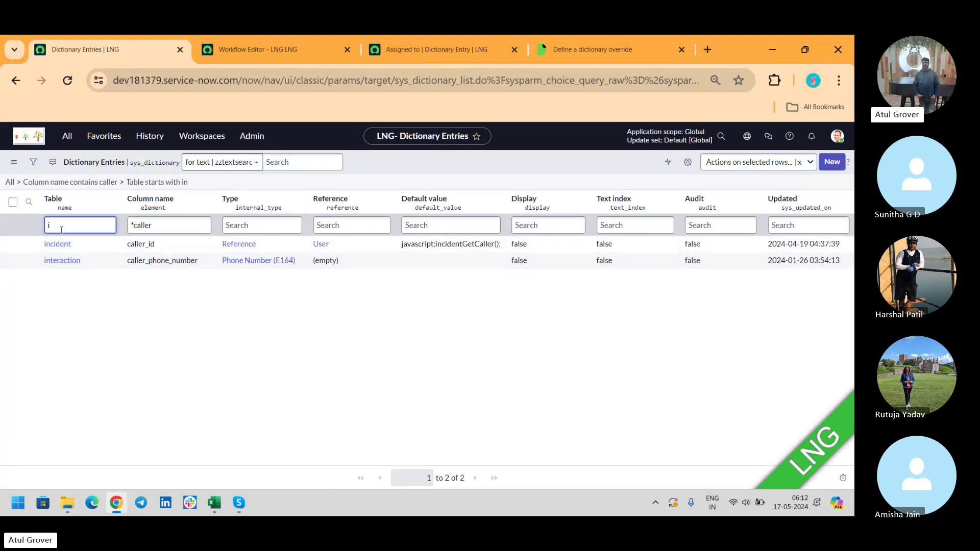
{"action": "key", "text": "BackSpace"}
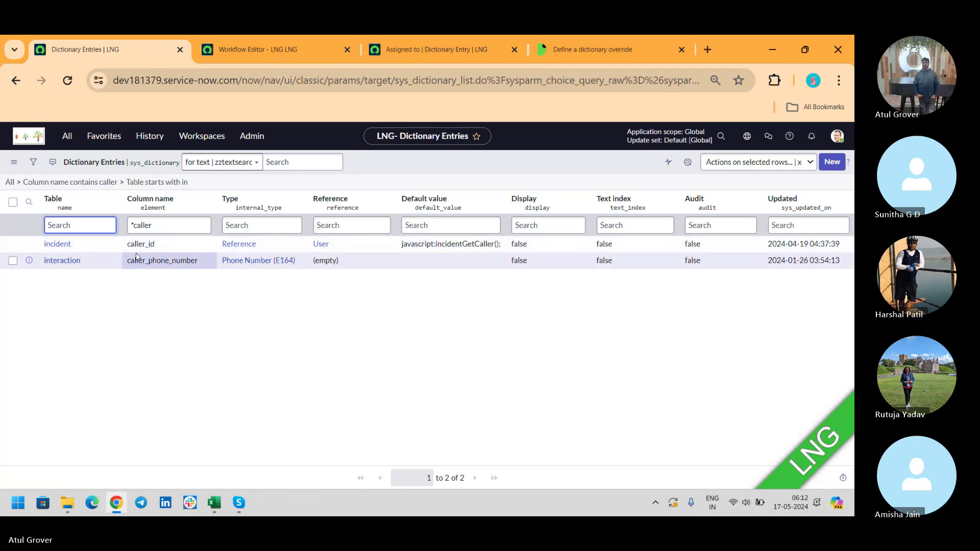
Step: Personalize the list columns so that Column name comes before Table
{"action": "left_click", "coordinate": [688, 168]}
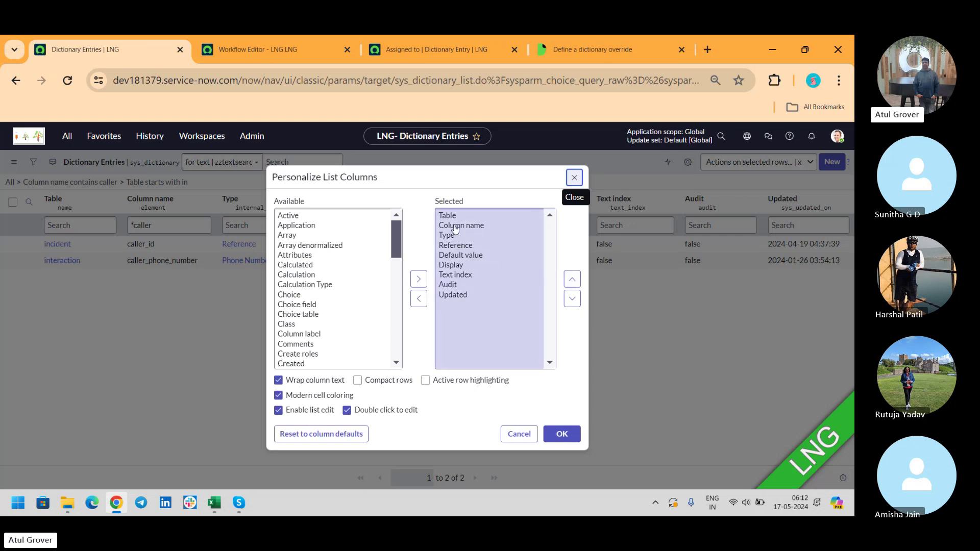
{"action": "left_click", "coordinate": [455, 225]}
{"action": "left_click", "coordinate": [572, 279]}
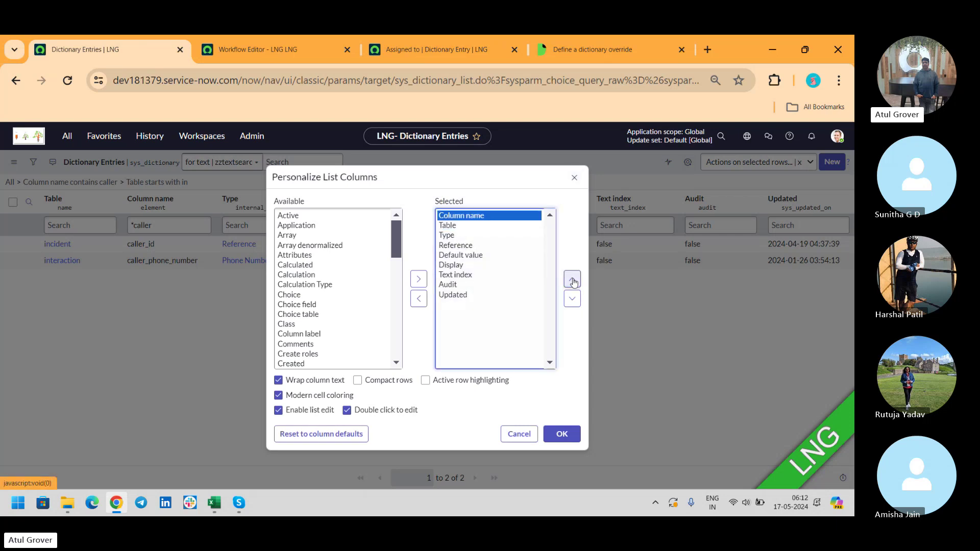
{"action": "left_click", "coordinate": [561, 434]}
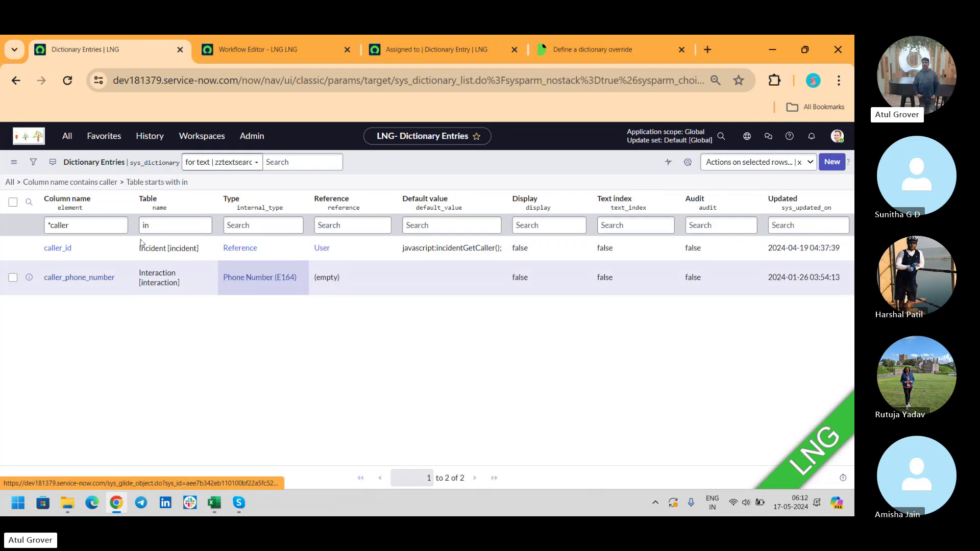
Step: Clear the column name filter, keeping only the condition that the table starts with "in"
{"action": "left_click_drag", "start_coordinate": [72, 225], "coordinate": [8, 228]}
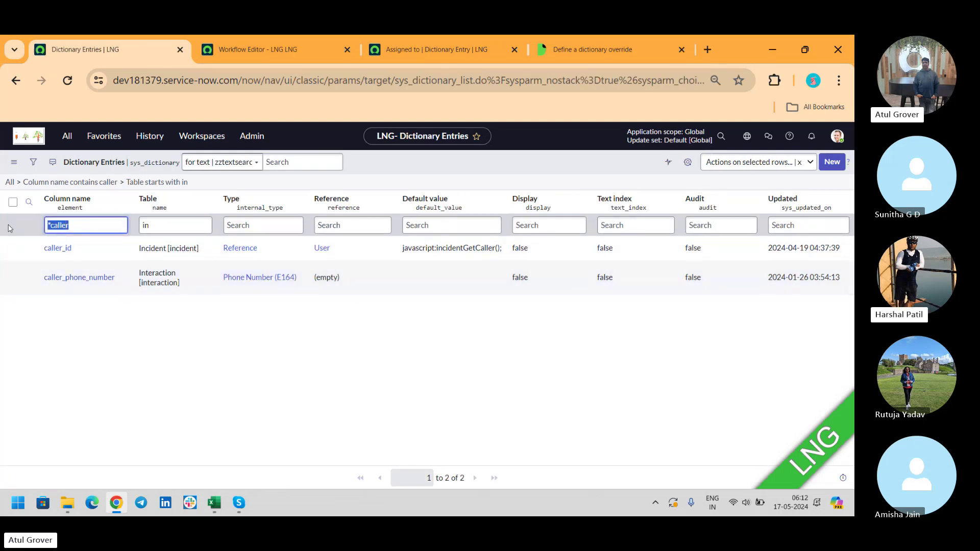
{"action": "key", "text": "BackSpace"}
{"action": "key", "text": "Return"}
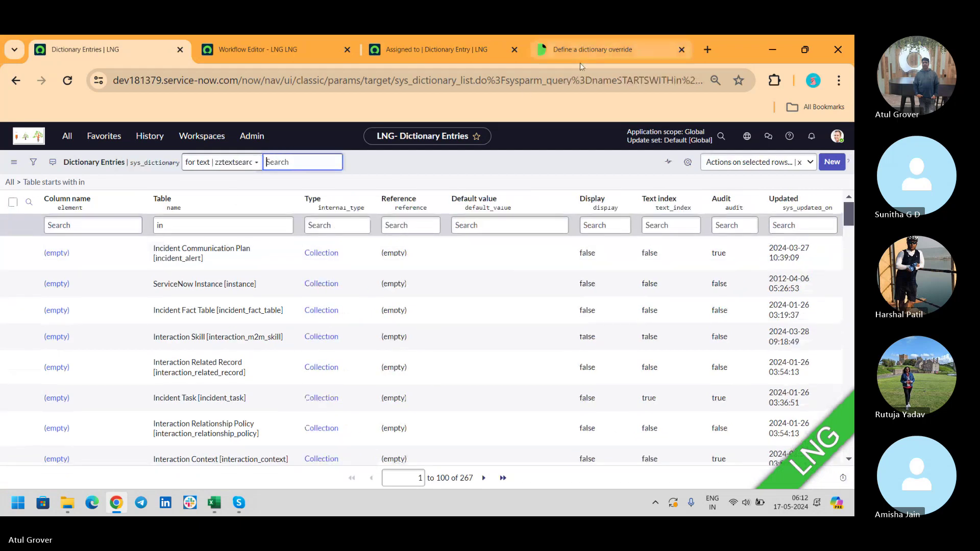
Step: Examine the access controls and related lists of the Task table's Assigned to dictionary entry
{"action": "left_click", "coordinate": [423, 47]}
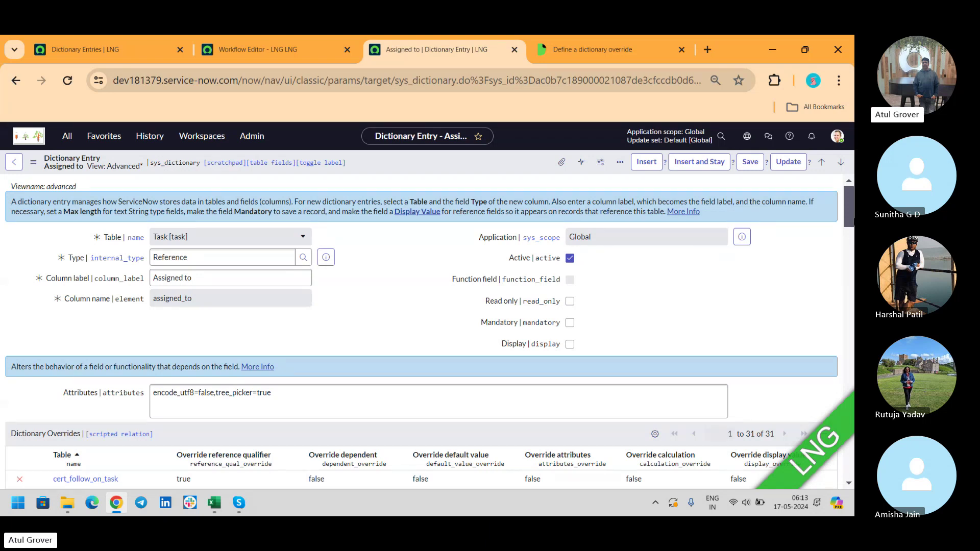
{"action": "left_click_drag", "start_coordinate": [849, 212], "coordinate": [845, 353]}
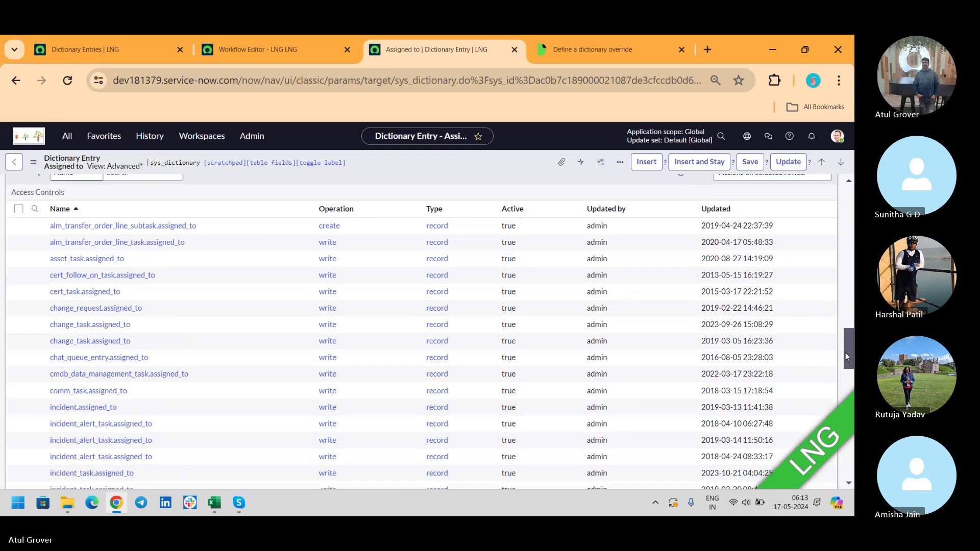
{"action": "scroll", "coordinate": [242, 262], "scroll_direction": "up", "scroll_amount": 2}
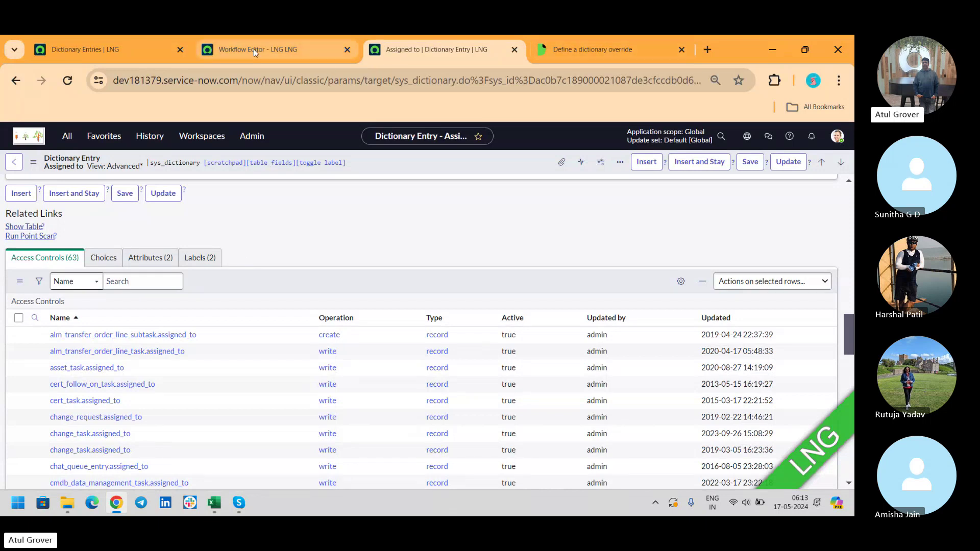
Step: Leave the Assigned to entry and open the incident form directly through the incident.do address
{"action": "left_click", "coordinate": [15, 80]}
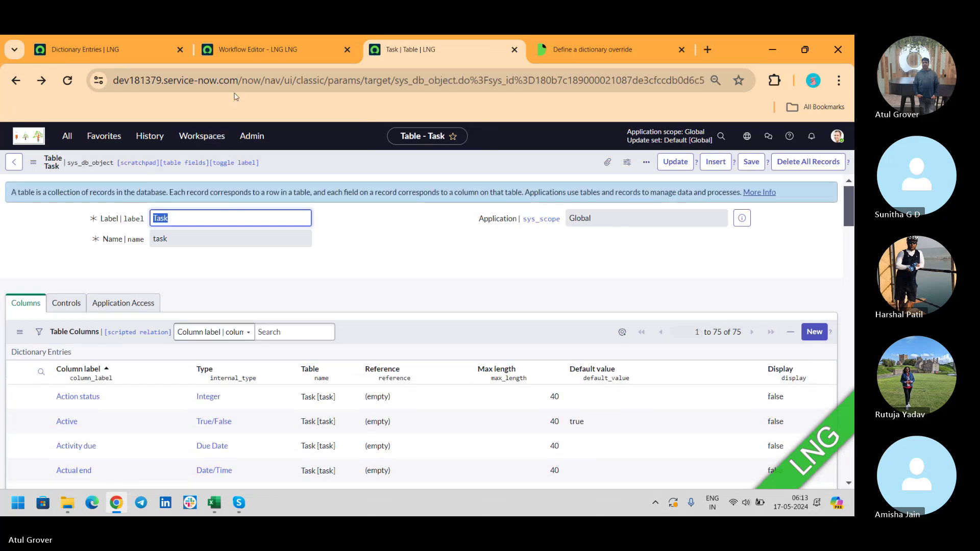
{"action": "left_click_drag", "start_coordinate": [244, 80], "coordinate": [706, 80]}
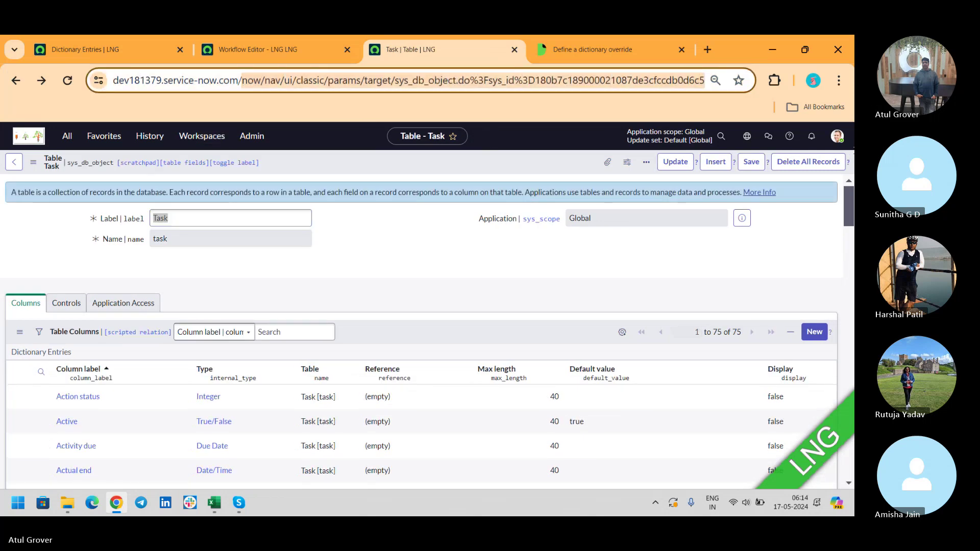
{"action": "type", "text": "inciden"}
{"action": "key", "text": "Return"}
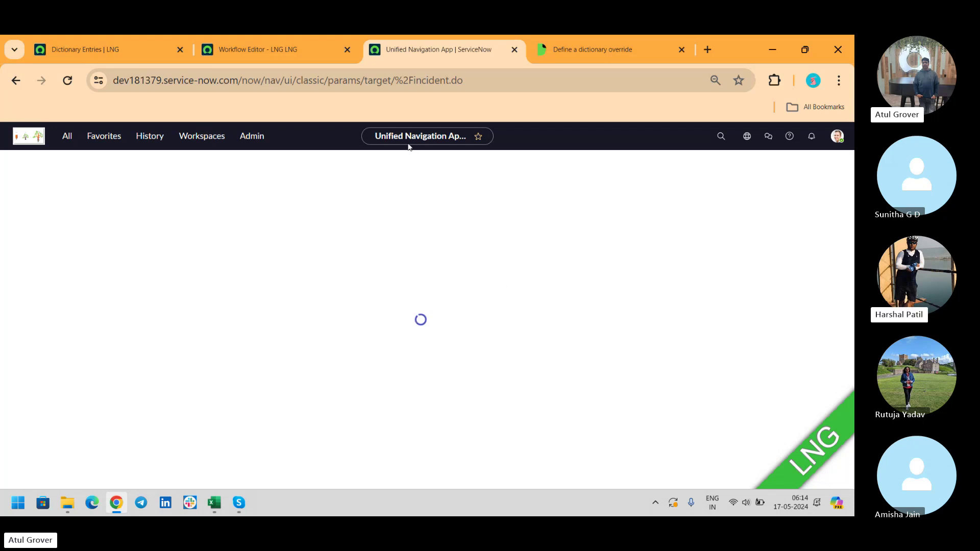
Step: Dismiss the script alerts on the new incident form and open the dictionary entry of its Priority field
{"action": "mouse_move", "coordinate": [591, 50]}
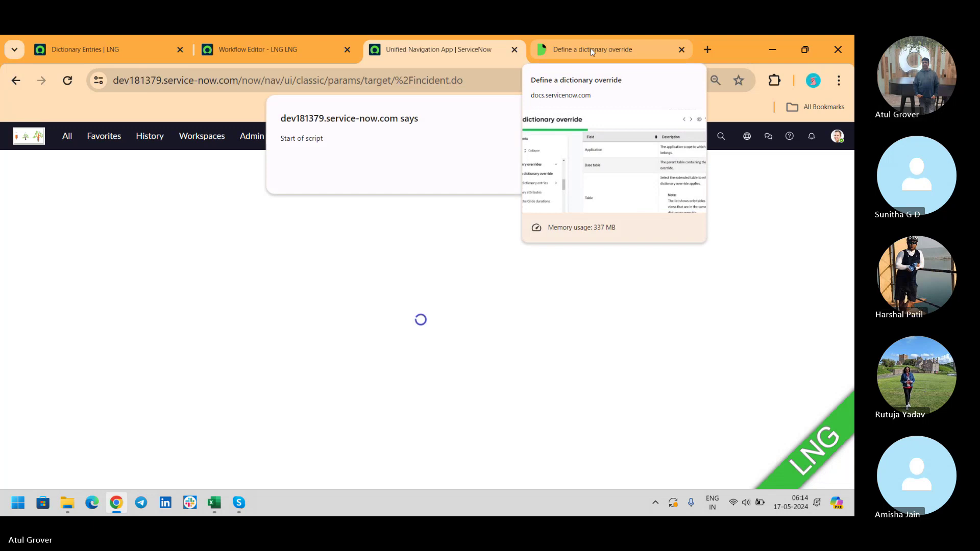
{"action": "left_click", "coordinate": [555, 174]}
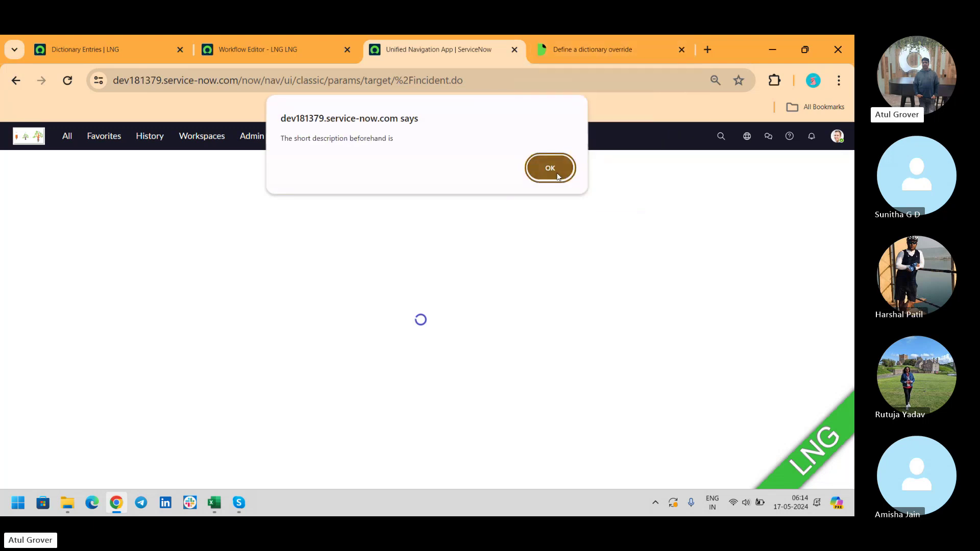
{"action": "left_click", "coordinate": [552, 170]}
{"action": "left_click", "coordinate": [551, 170]}
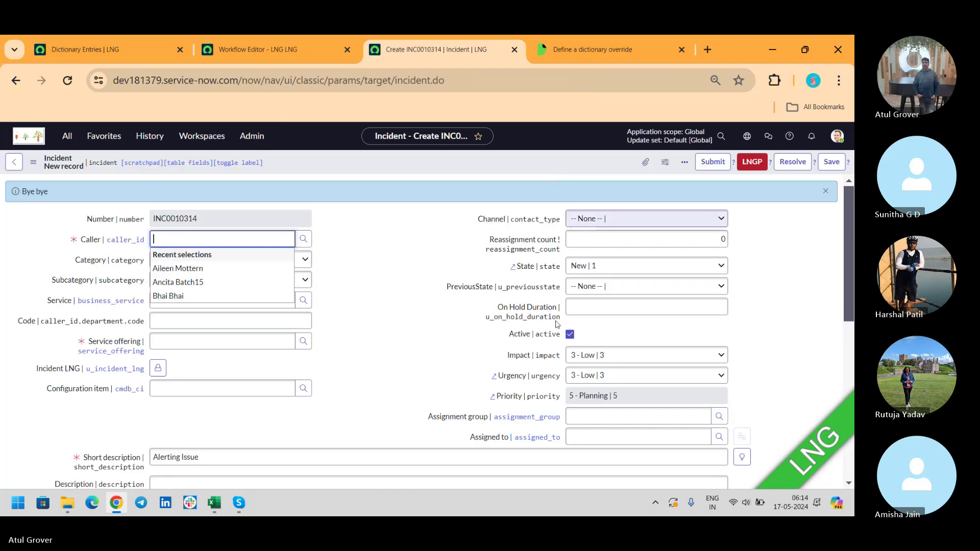
{"action": "left_click", "coordinate": [504, 400]}
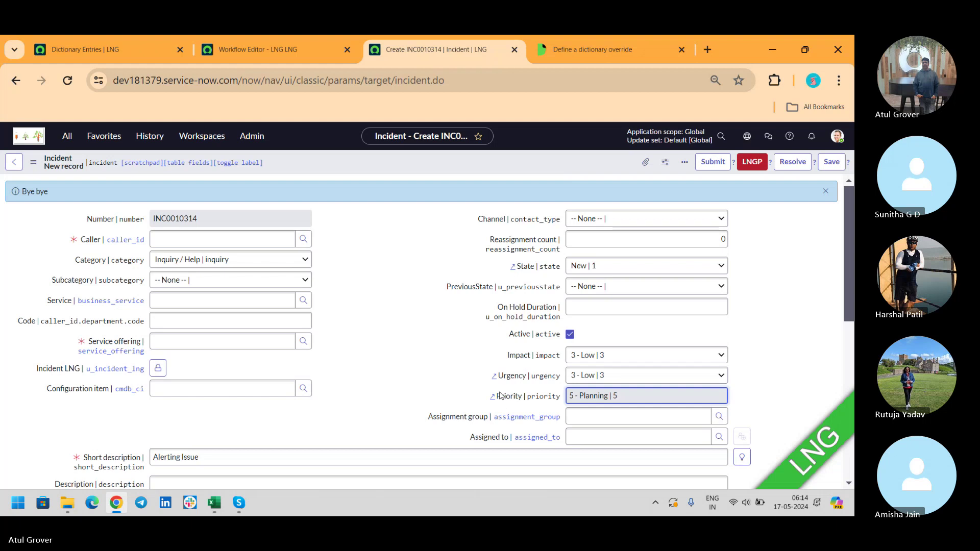
{"action": "right_click", "coordinate": [501, 398]}
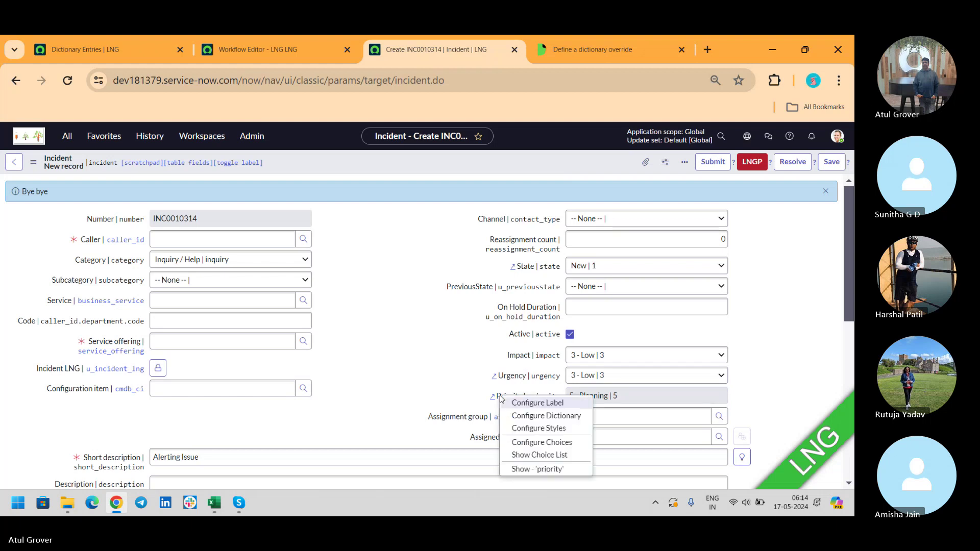
{"action": "left_click", "coordinate": [537, 417]}
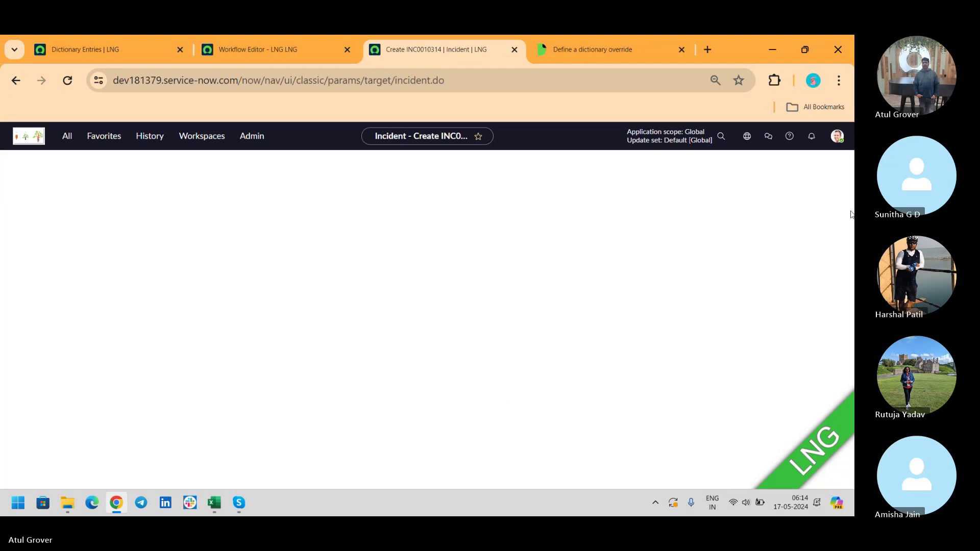
Step: Load the related lists of the Priority dictionary entry and examine its dictionary overrides and base table
{"action": "scroll", "coordinate": [850, 209], "scroll_direction": "down", "scroll_amount": 3}
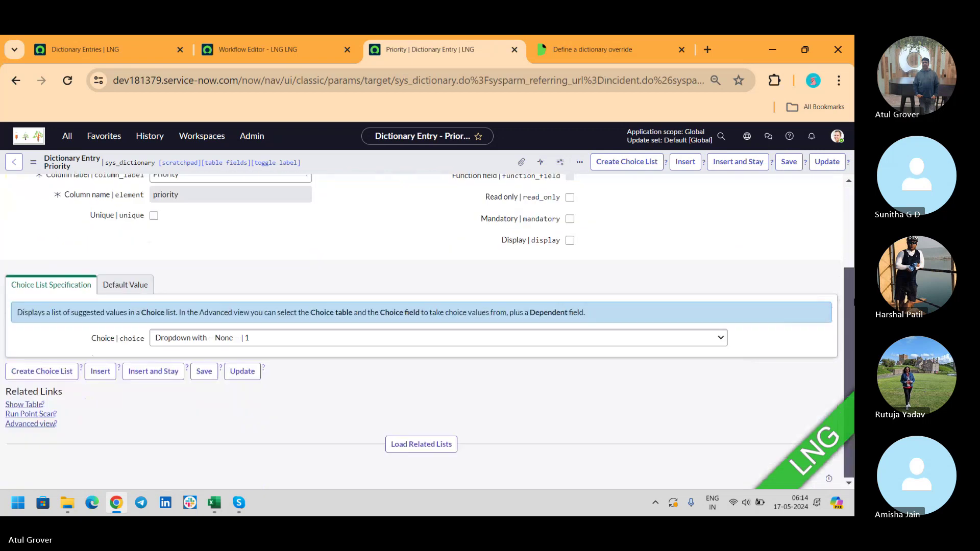
{"action": "left_click", "coordinate": [423, 444]}
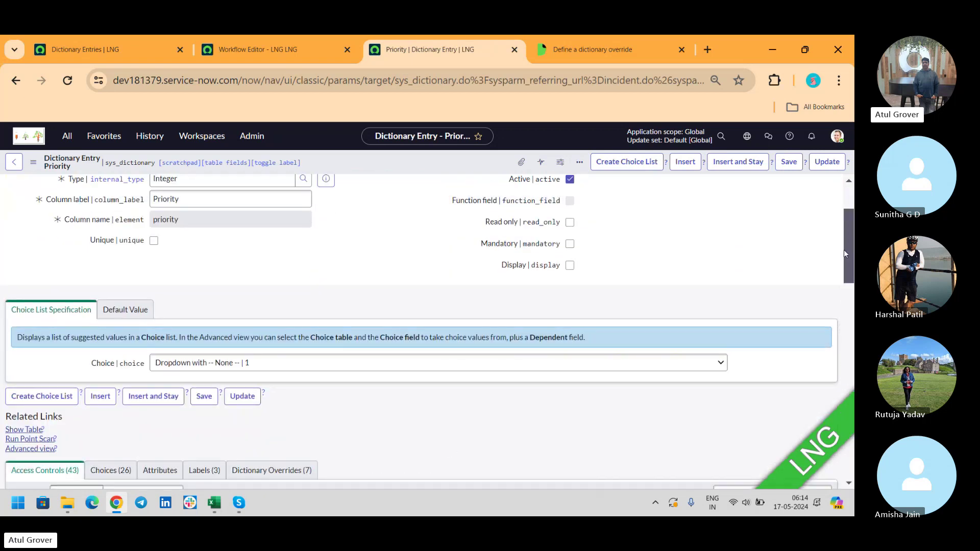
{"action": "scroll", "coordinate": [843, 254], "scroll_direction": "down", "scroll_amount": 2}
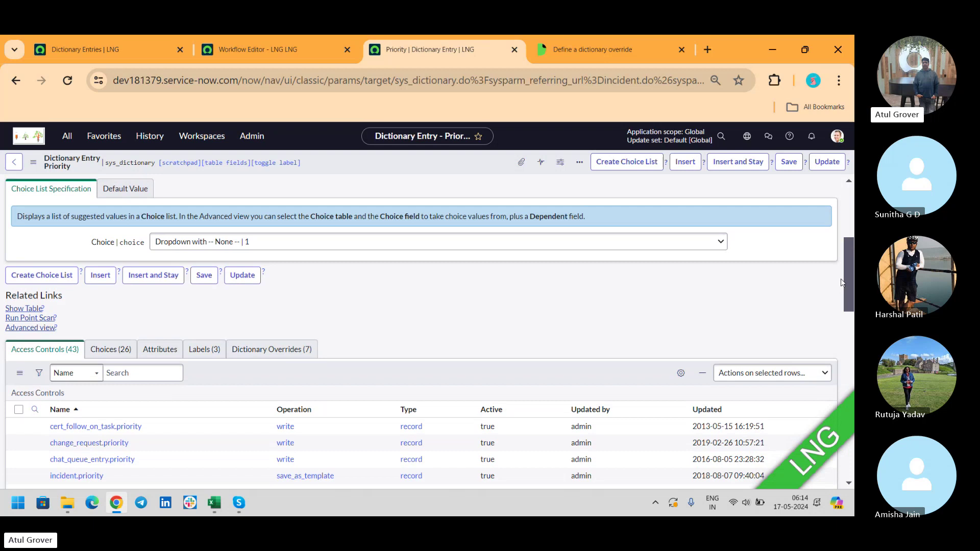
{"action": "left_click", "coordinate": [288, 351]}
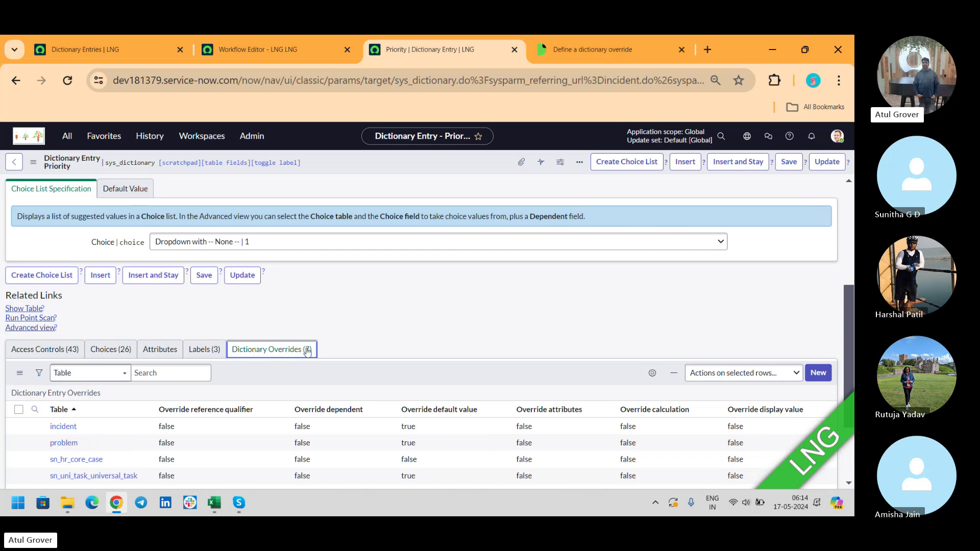
{"action": "left_click_drag", "start_coordinate": [852, 339], "coordinate": [852, 239]}
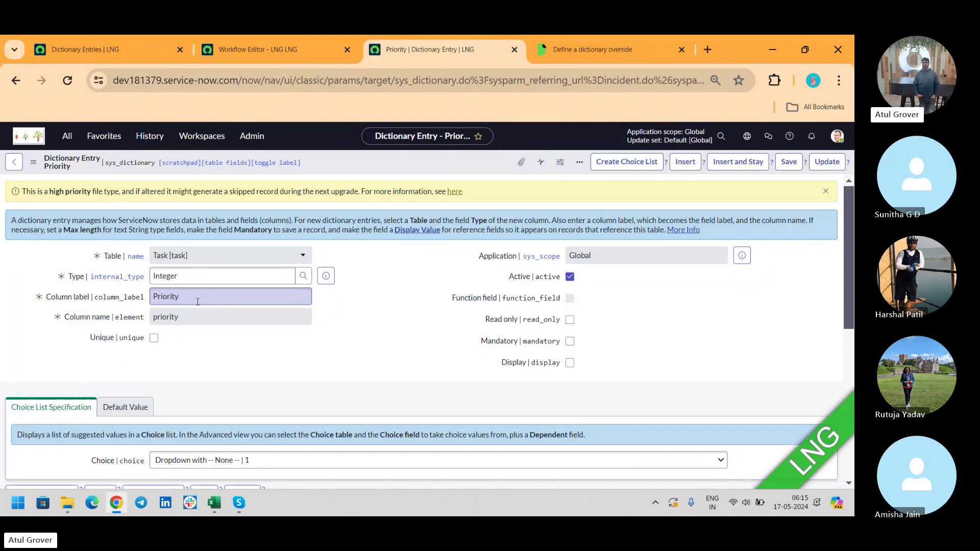
{"action": "scroll", "coordinate": [850, 205], "scroll_direction": "down", "scroll_amount": 10}
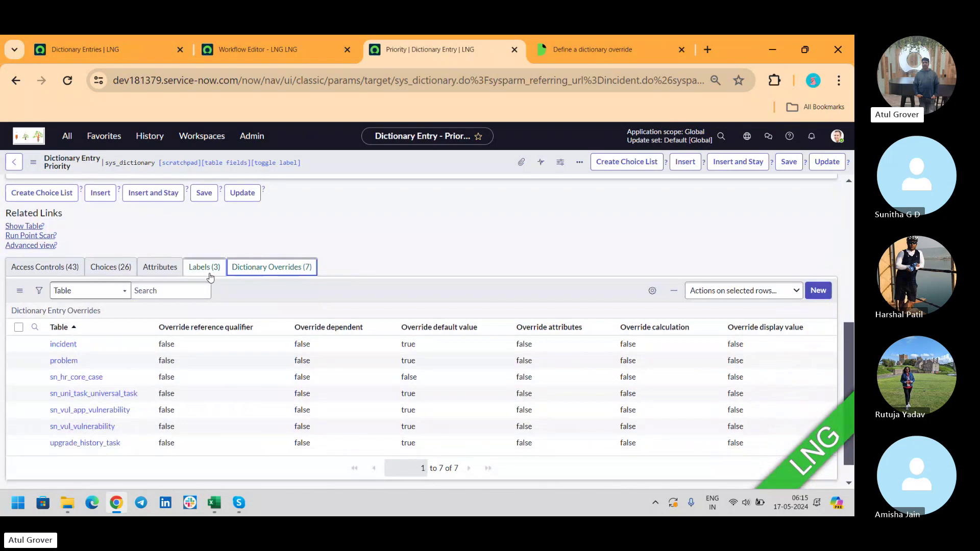
Step: Create a new dictionary override for Task Priority, review the inherited dictionary settings, and open the list of tables it can apply to
{"action": "left_click", "coordinate": [818, 291]}
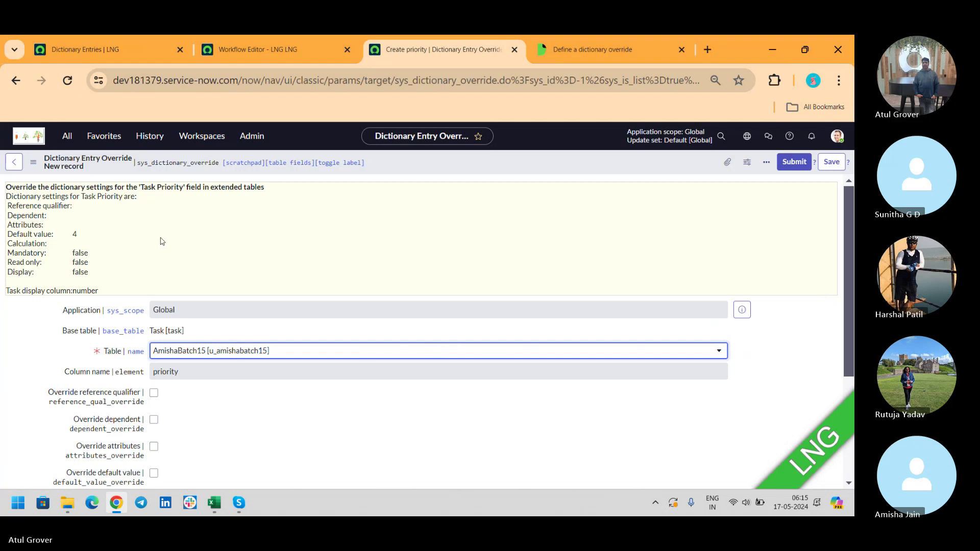
{"action": "left_click", "coordinate": [93, 279]}
{"action": "left_click_drag", "start_coordinate": [90, 277], "coordinate": [5, 185]}
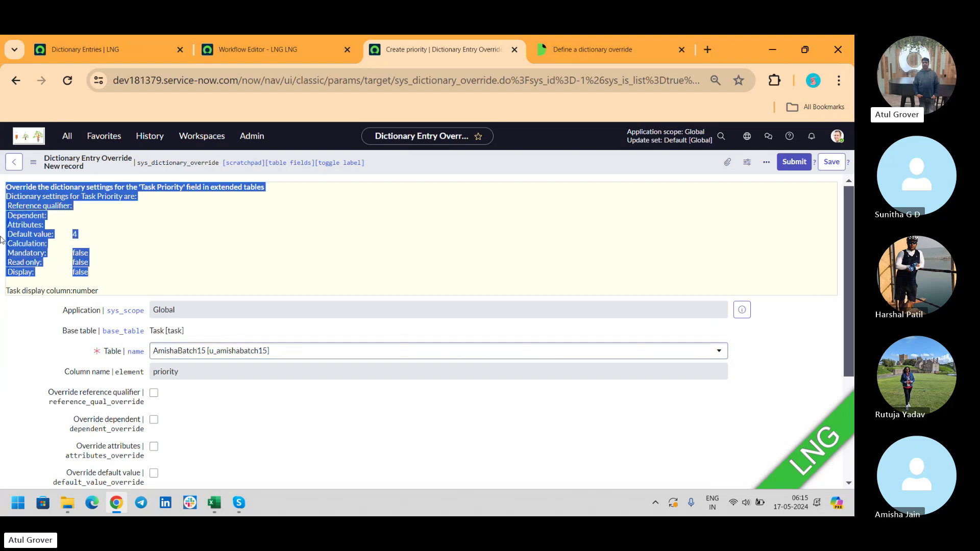
{"action": "left_click", "coordinate": [350, 267]}
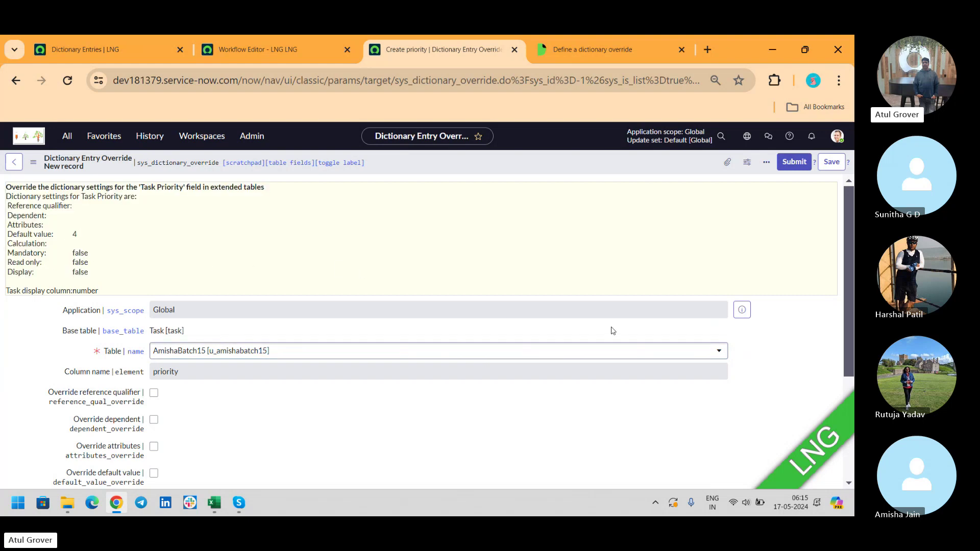
{"action": "left_click_drag", "start_coordinate": [849, 235], "coordinate": [846, 275]}
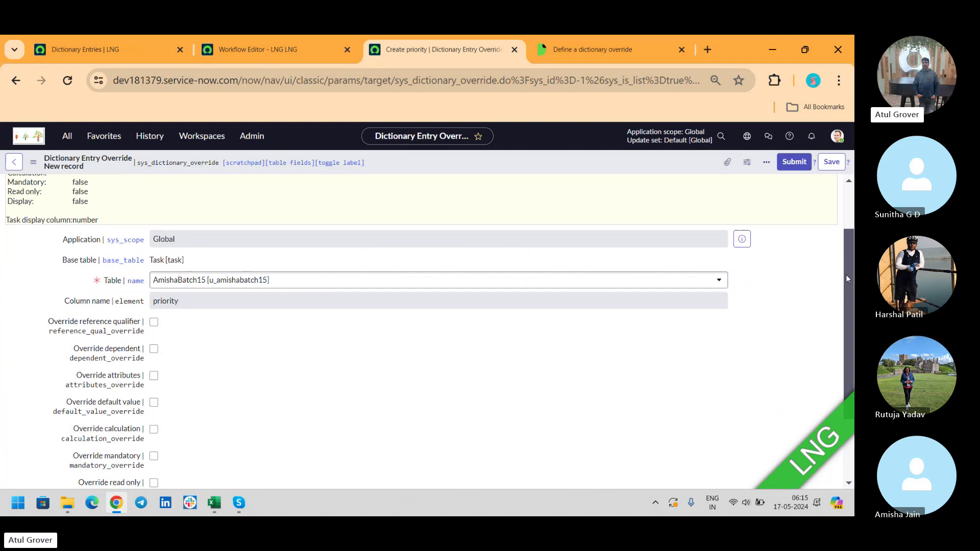
{"action": "left_click", "coordinate": [294, 289]}
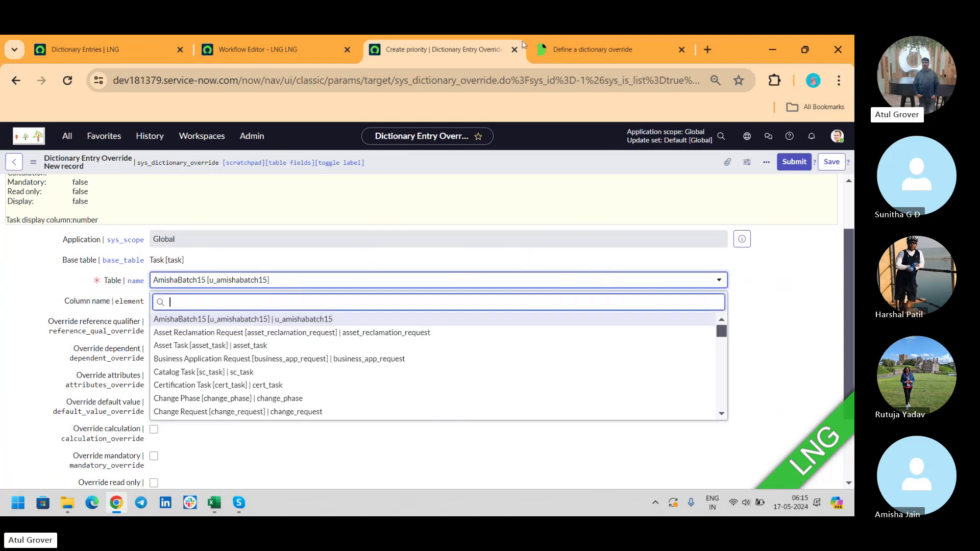
Step: Open the custom Batch15 table in a separate tab and examine the Priority choices on a new record
{"action": "left_click", "coordinate": [262, 51]}
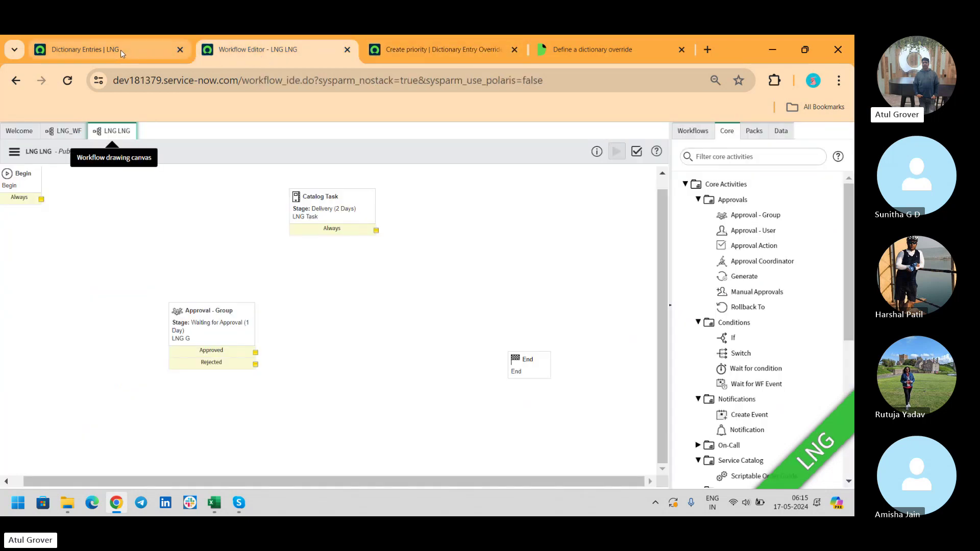
{"action": "left_click", "coordinate": [121, 50]}
{"action": "left_click", "coordinate": [54, 138]}
{"action": "left_click", "coordinate": [67, 137]}
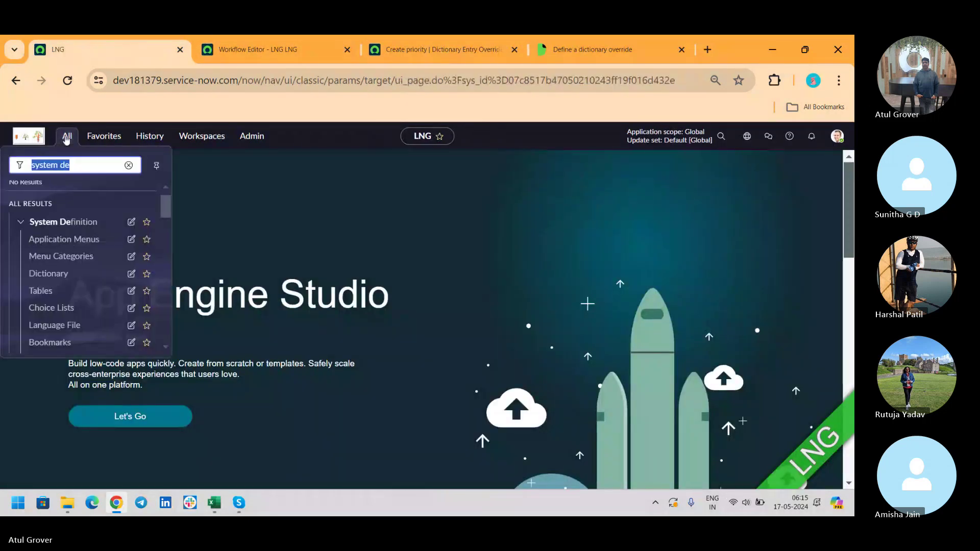
{"action": "type", "text": "amis"}
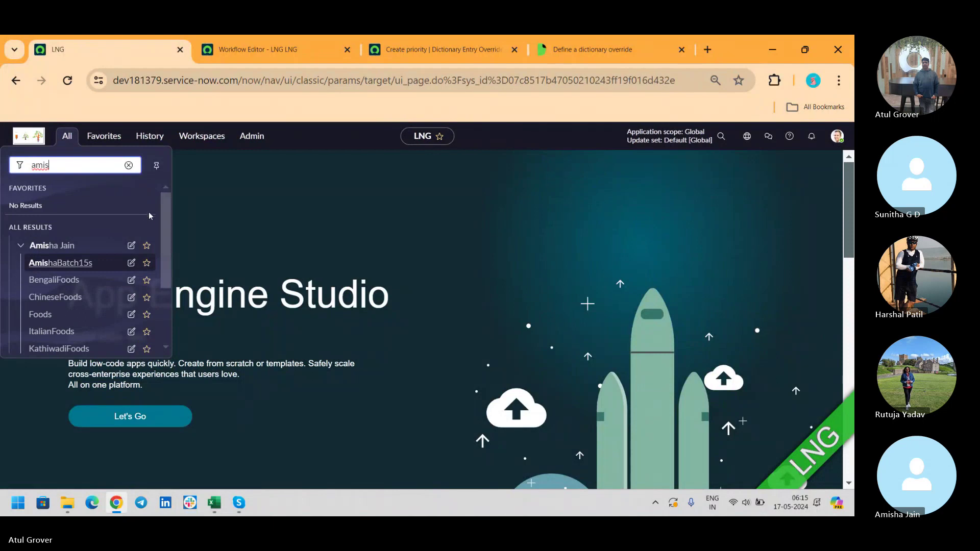
{"action": "middle_click", "coordinate": [69, 266]}
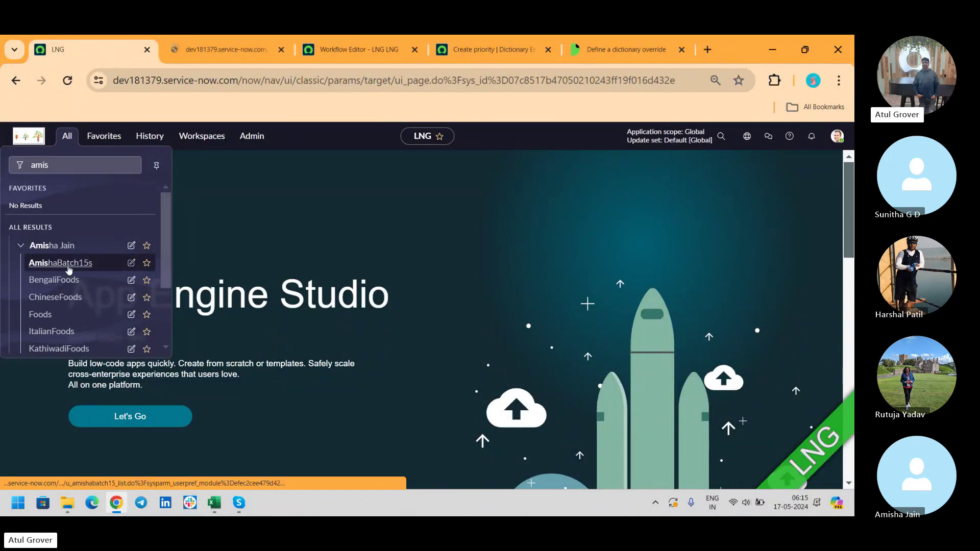
{"action": "left_click", "coordinate": [224, 50]}
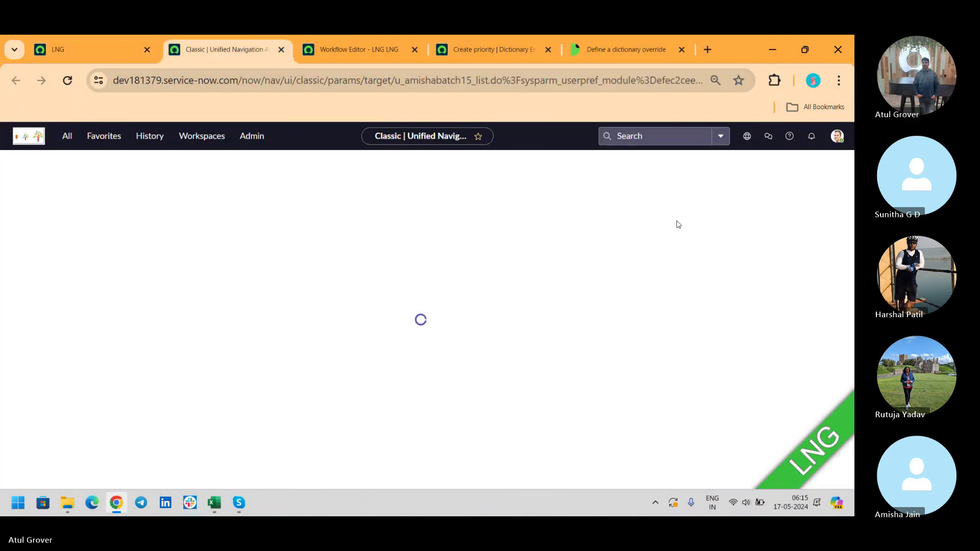
{"action": "left_click", "coordinate": [833, 162]}
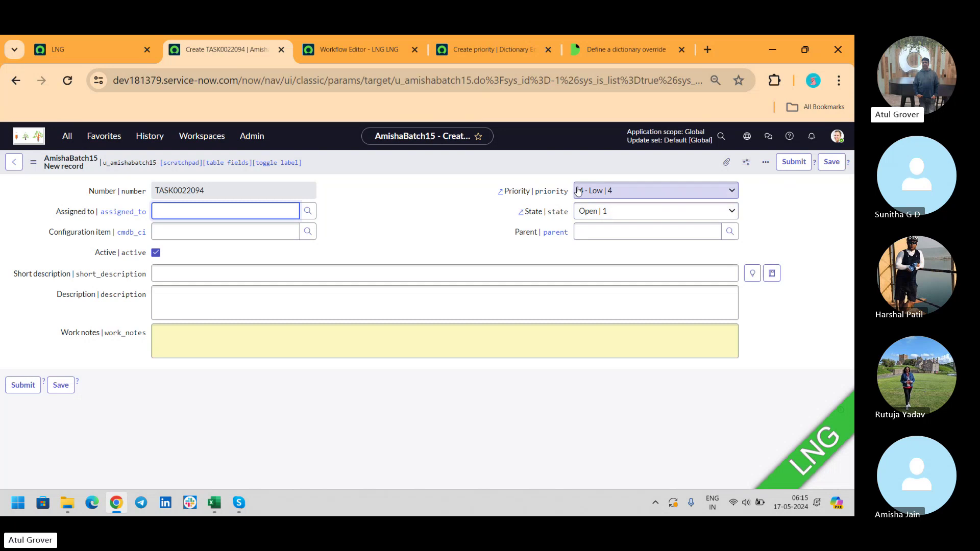
{"action": "left_click", "coordinate": [601, 194]}
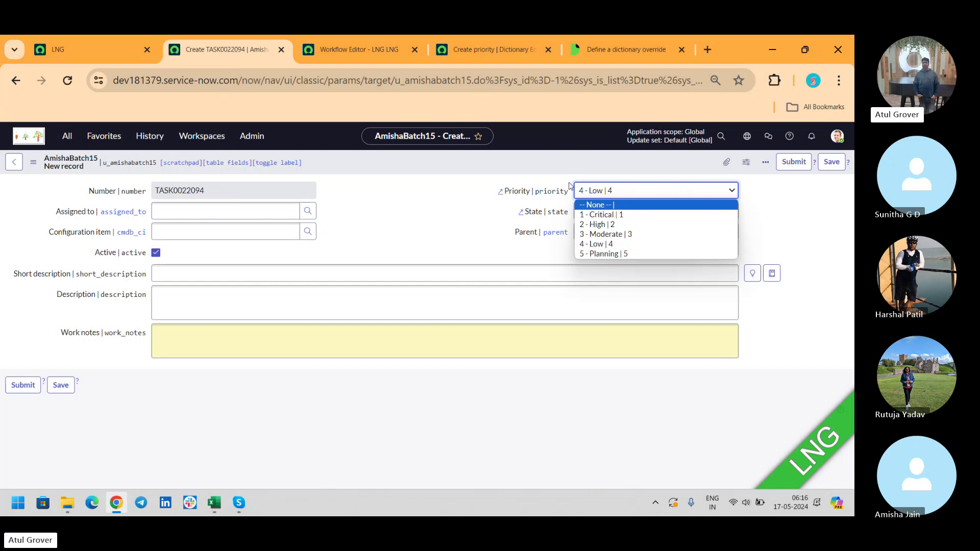
Step: Return to the priority override, keep the custom Batch15 table selected, and enable Override reference qualifier
{"action": "left_click", "coordinate": [476, 46]}
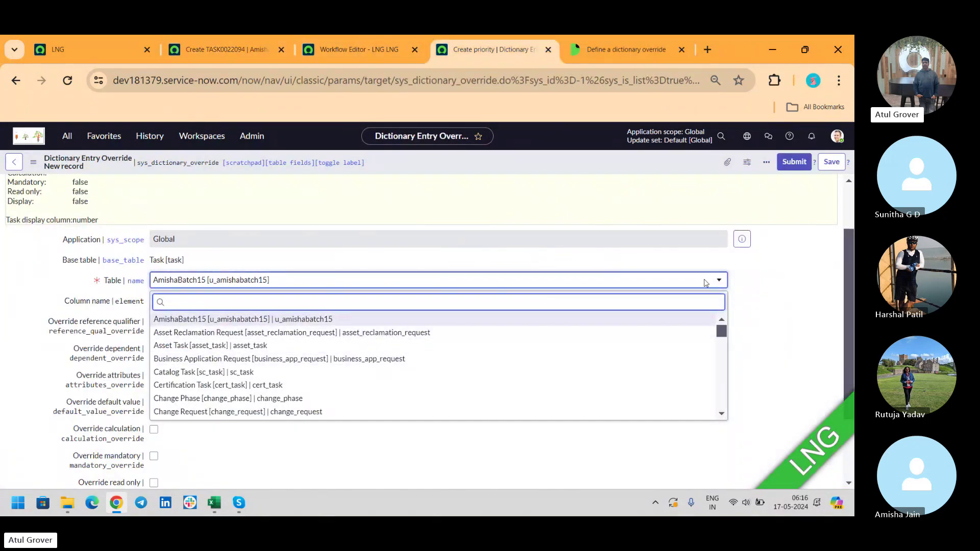
{"action": "left_click", "coordinate": [815, 289]}
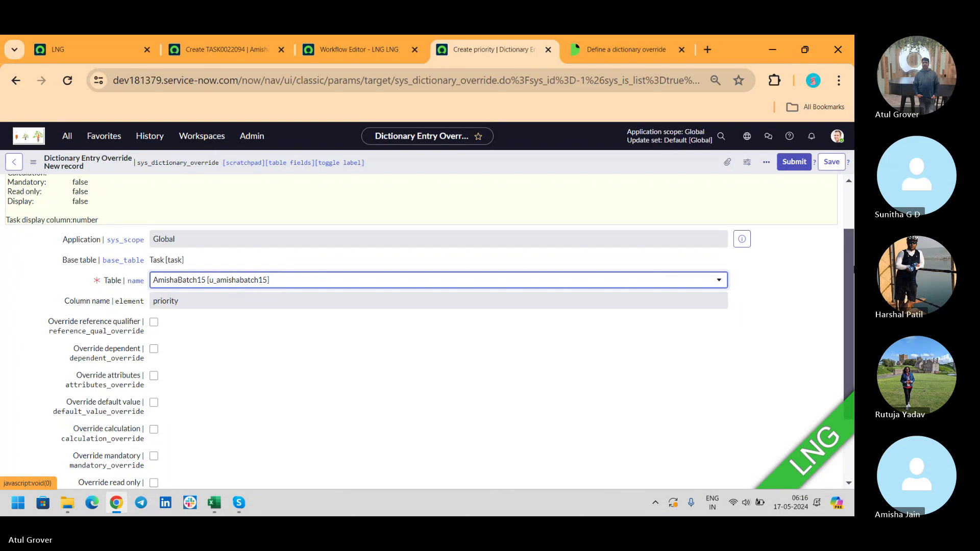
{"action": "left_click_drag", "start_coordinate": [850, 237], "coordinate": [850, 286]}
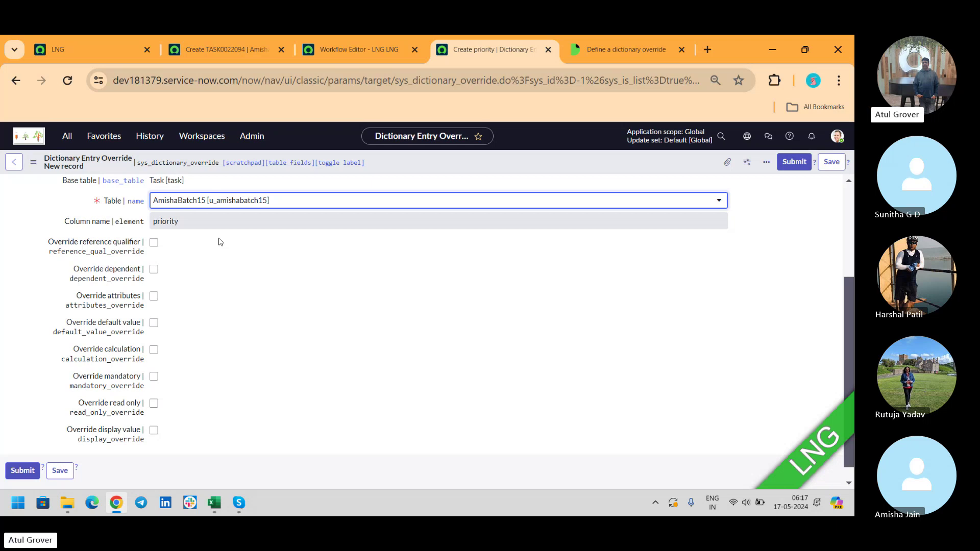
{"action": "left_click", "coordinate": [154, 243]}
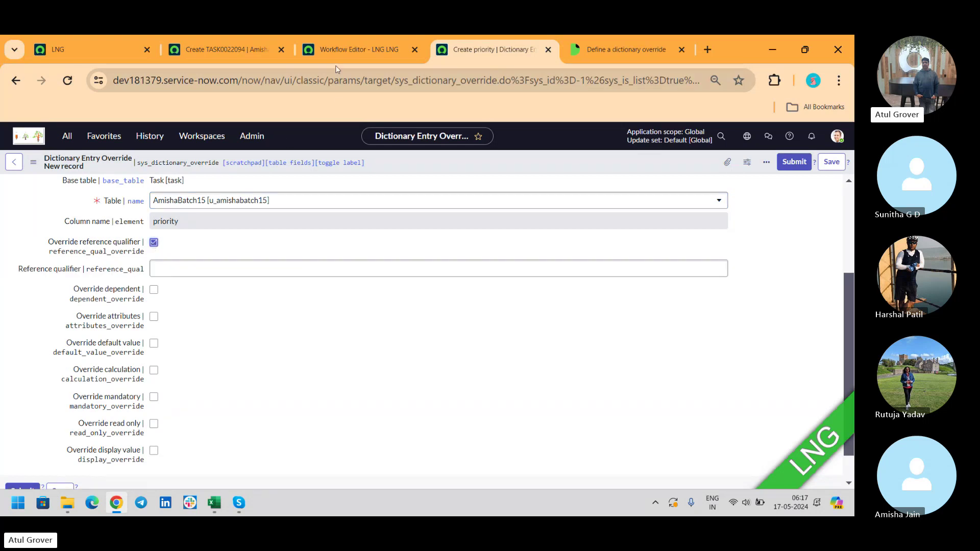
Step: Recheck the Priority choices on the new Batch15 record and enable Override dependent in the priority override
{"action": "left_click", "coordinate": [243, 37]}
{"action": "left_click", "coordinate": [625, 192]}
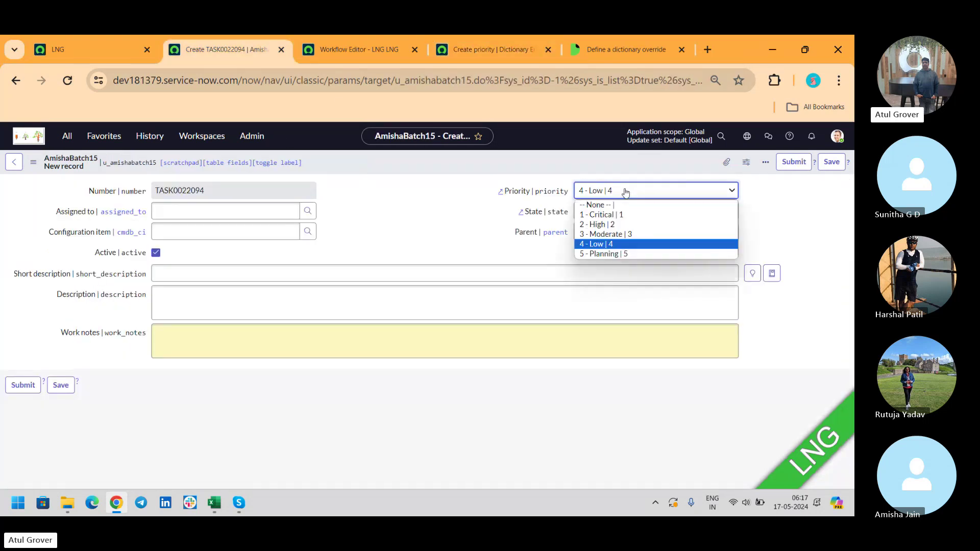
{"action": "left_click", "coordinate": [489, 49]}
{"action": "left_click", "coordinate": [489, 49]}
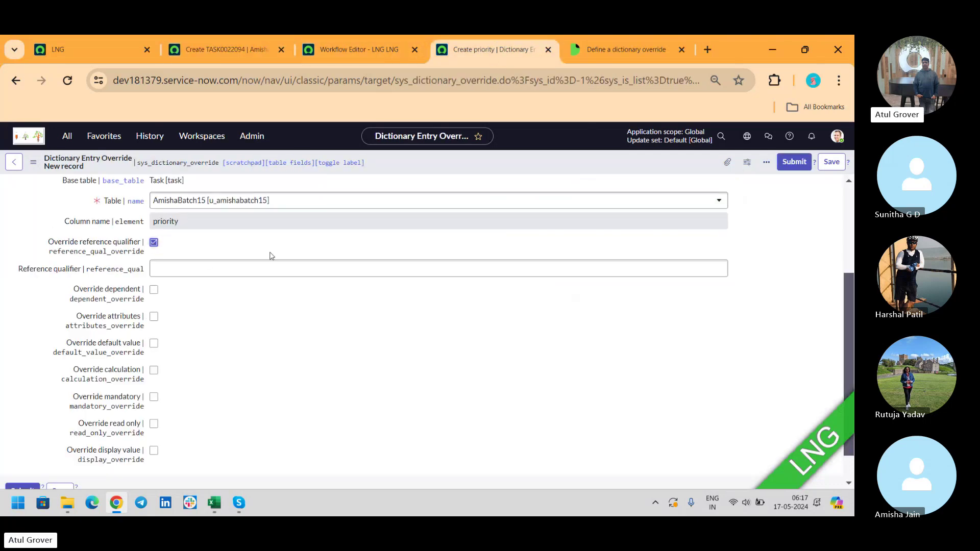
{"action": "left_click", "coordinate": [231, 270]}
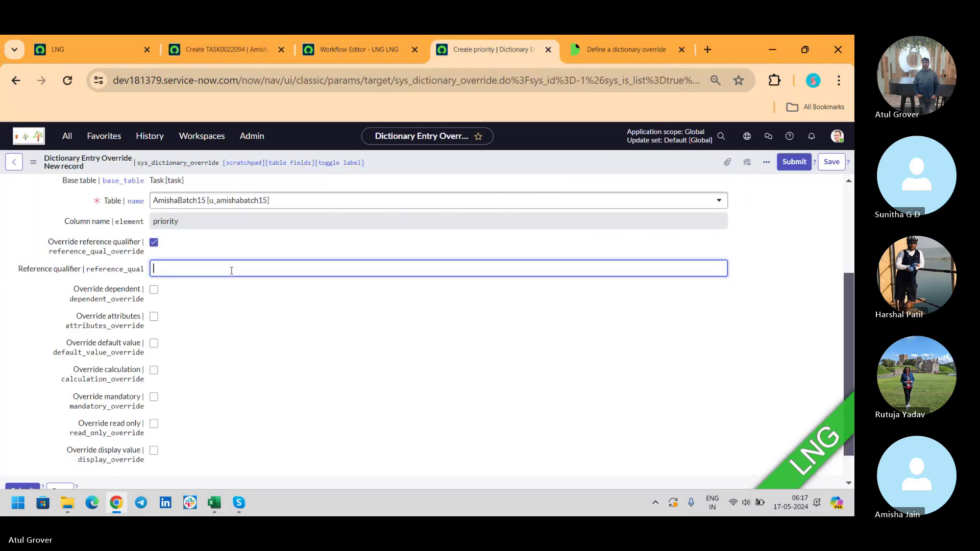
{"action": "left_click", "coordinate": [154, 289]}
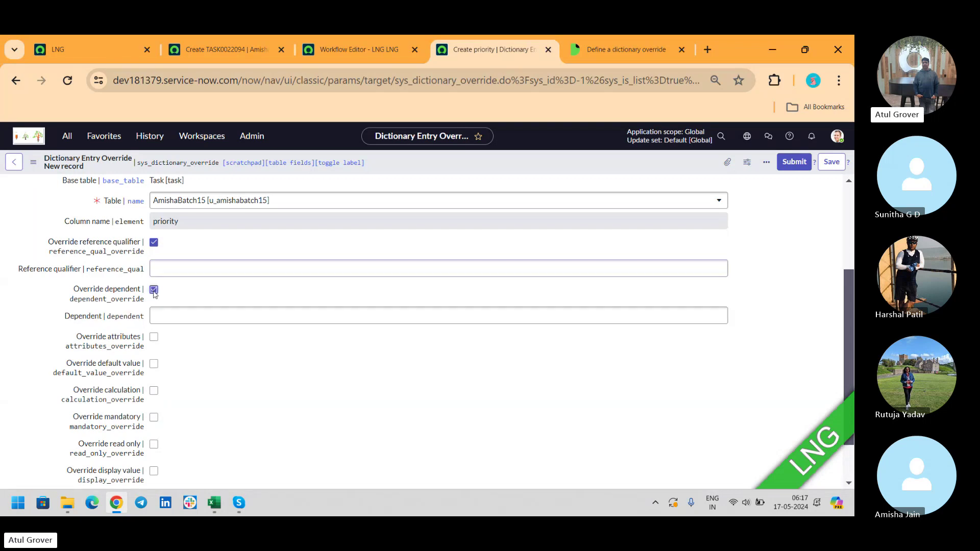
Step: Replace the dictionary override documentation page with a new Incident form by loading incident.do on the ServiceNow instance
{"action": "left_click", "coordinate": [241, 50]}
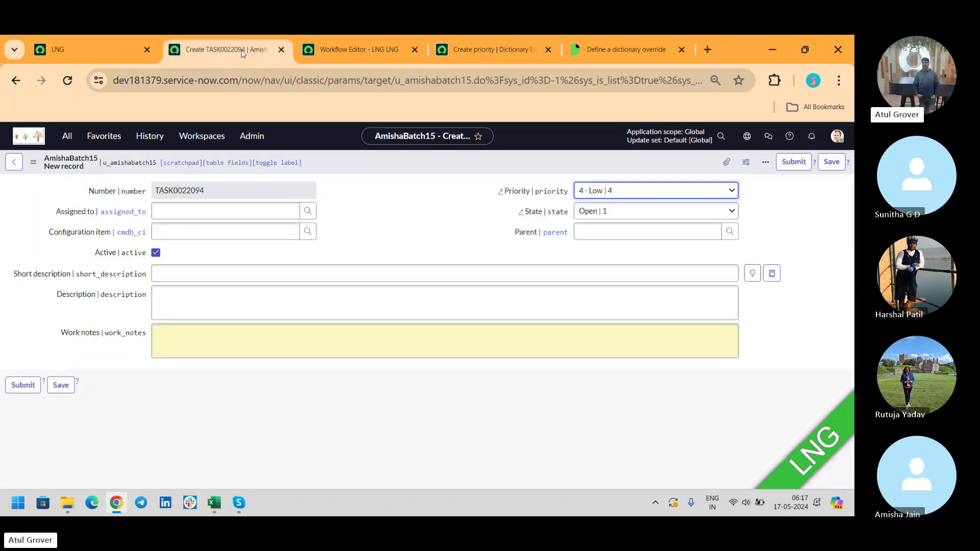
{"action": "left_click", "coordinate": [472, 57]}
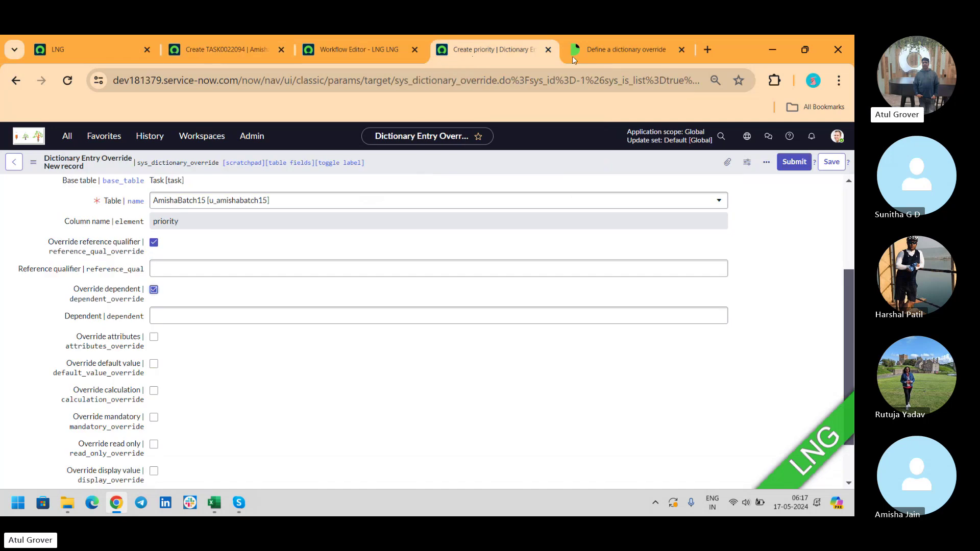
{"action": "left_click", "coordinate": [631, 53]}
{"action": "left_click", "coordinate": [623, 79]}
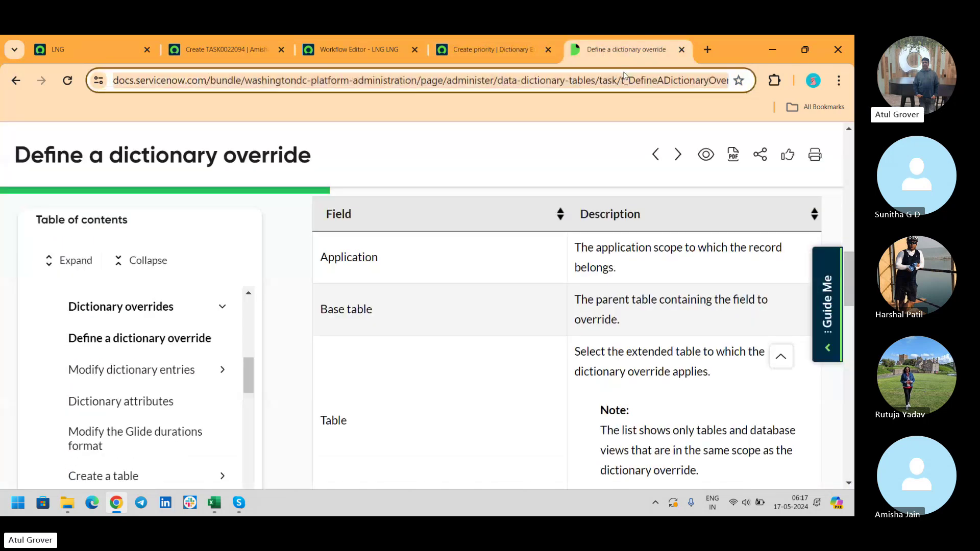
{"action": "type", "text": "de"}
{"action": "key", "text": "Right"}
{"action": "type", "text": "/i"}
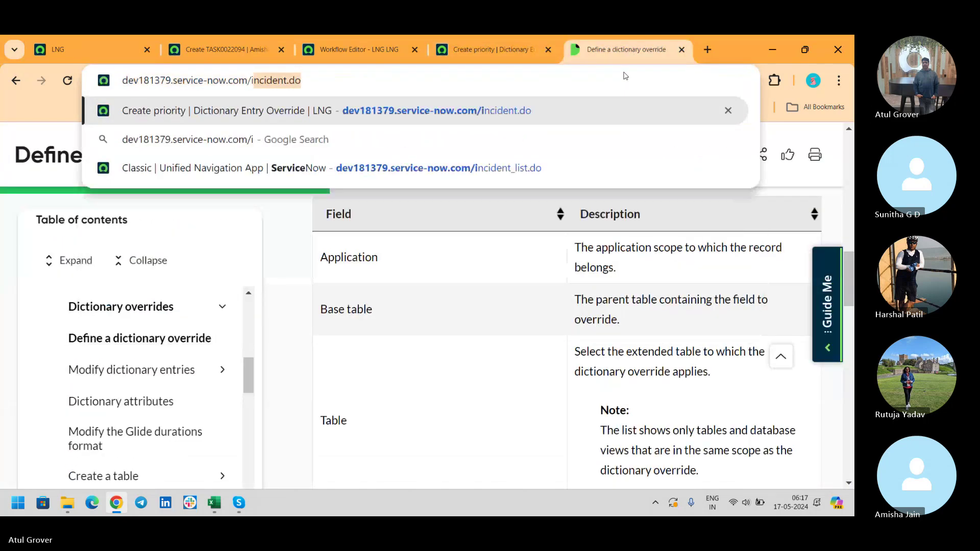
{"action": "key", "text": "Return"}
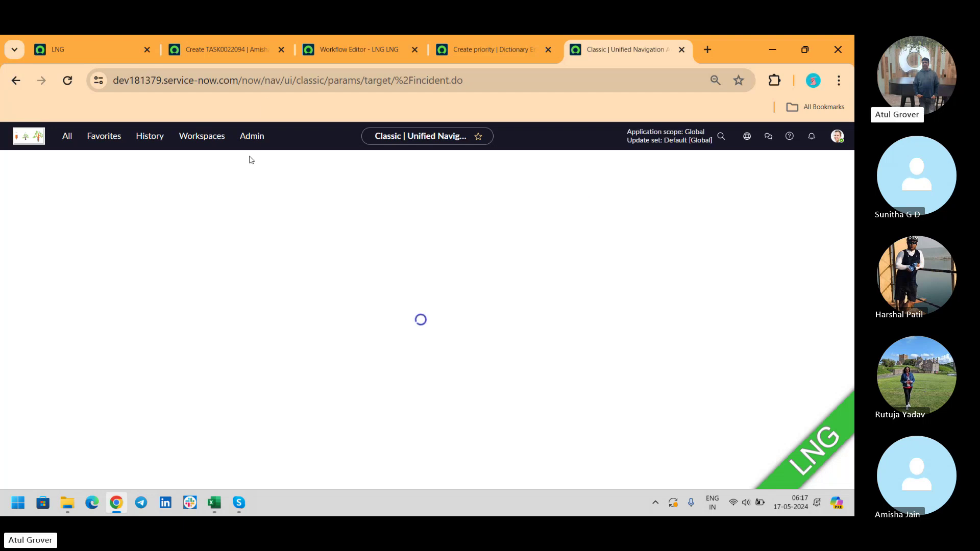
Step: Enable Override attributes in the priority override and examine the Caller field's autocomplete suggestions on the new incident
{"action": "left_click", "coordinate": [526, 43]}
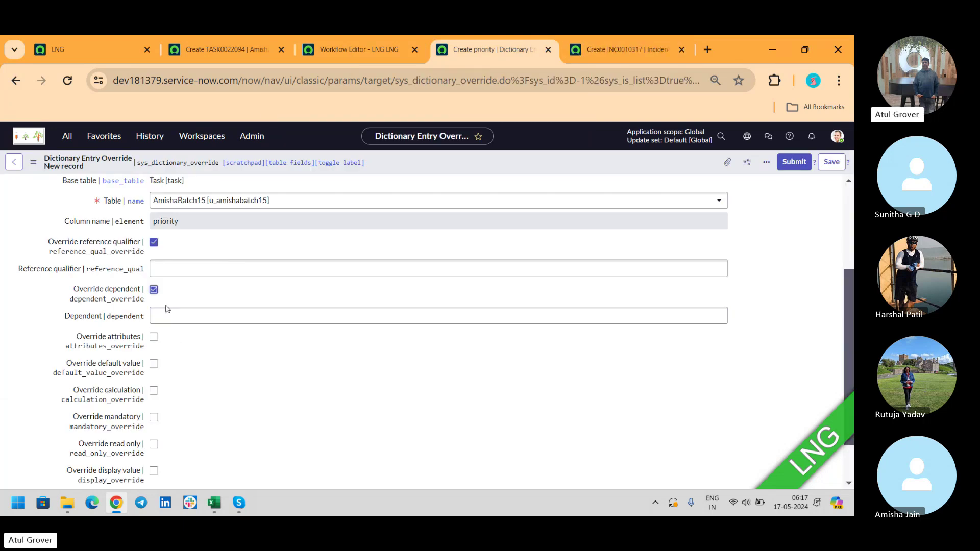
{"action": "left_click", "coordinate": [153, 336]}
{"action": "left_click", "coordinate": [628, 49]}
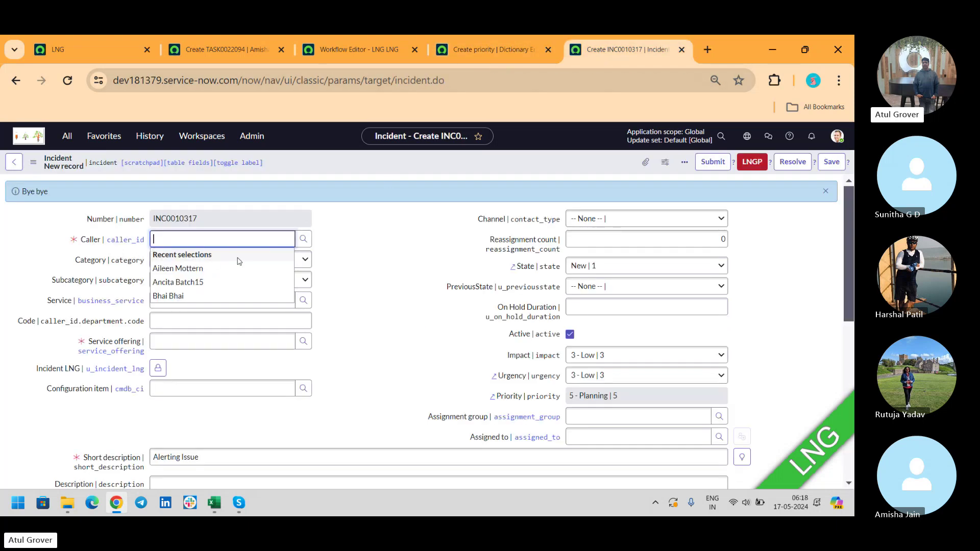
{"action": "type", "text": "*"}
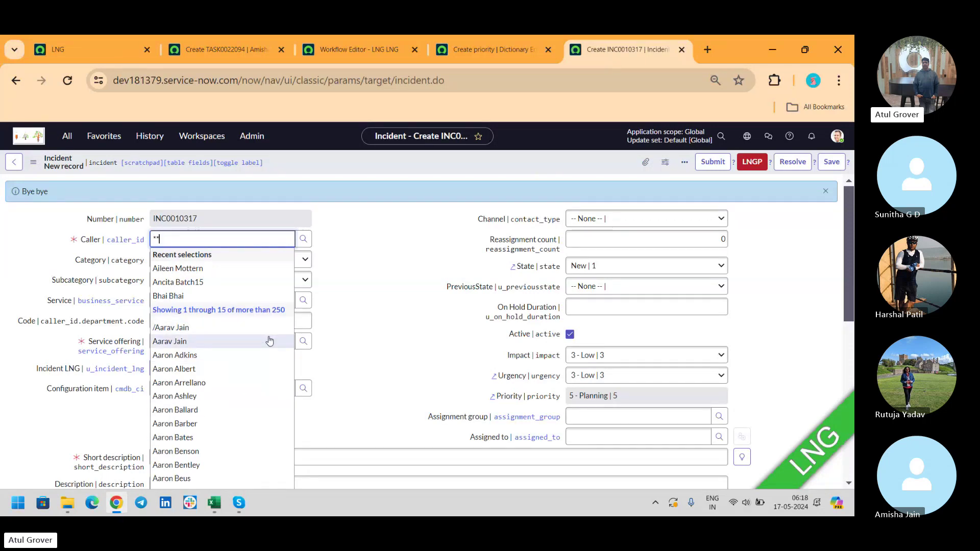
{"action": "type", "text": "*"}
{"action": "left_click", "coordinate": [464, 51]}
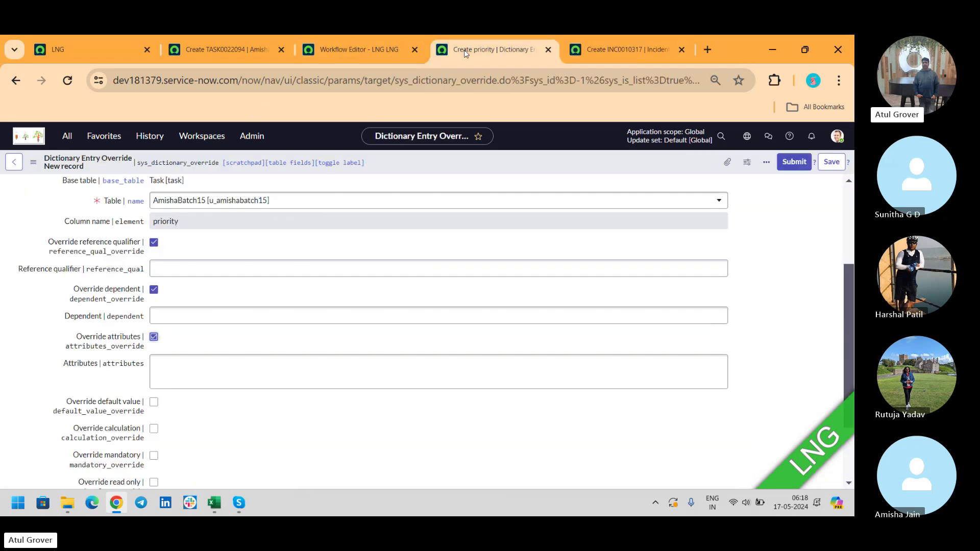
{"action": "left_click", "coordinate": [169, 380]}
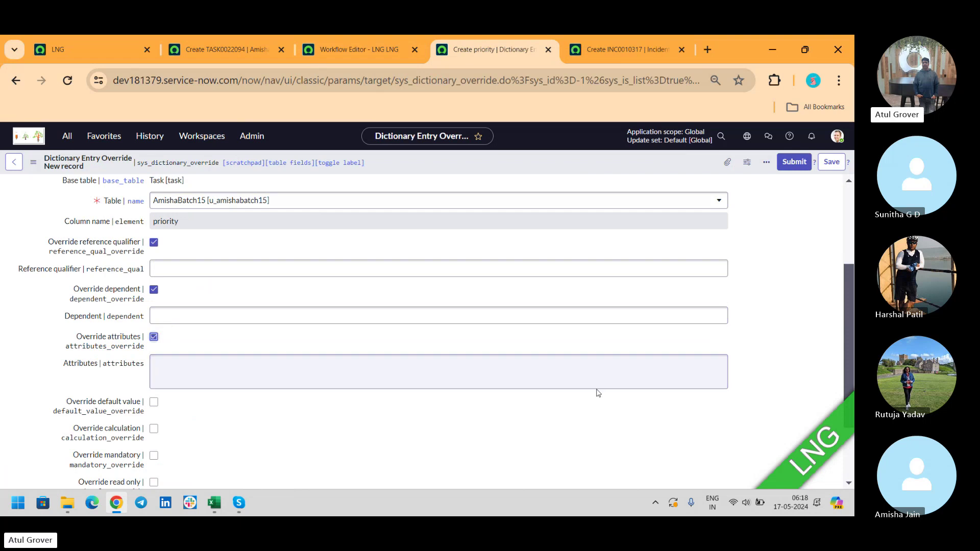
Step: Enable Override mandatory in the priority override and turn off the attributes, dependent and reference qualifier overrides
{"action": "left_click_drag", "start_coordinate": [846, 279], "coordinate": [844, 362]}
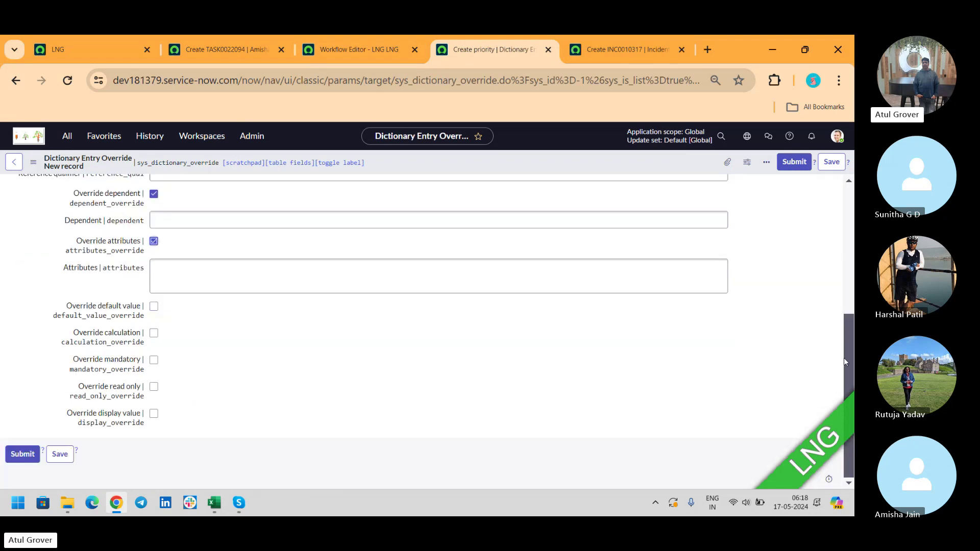
{"action": "left_click", "coordinate": [154, 361]}
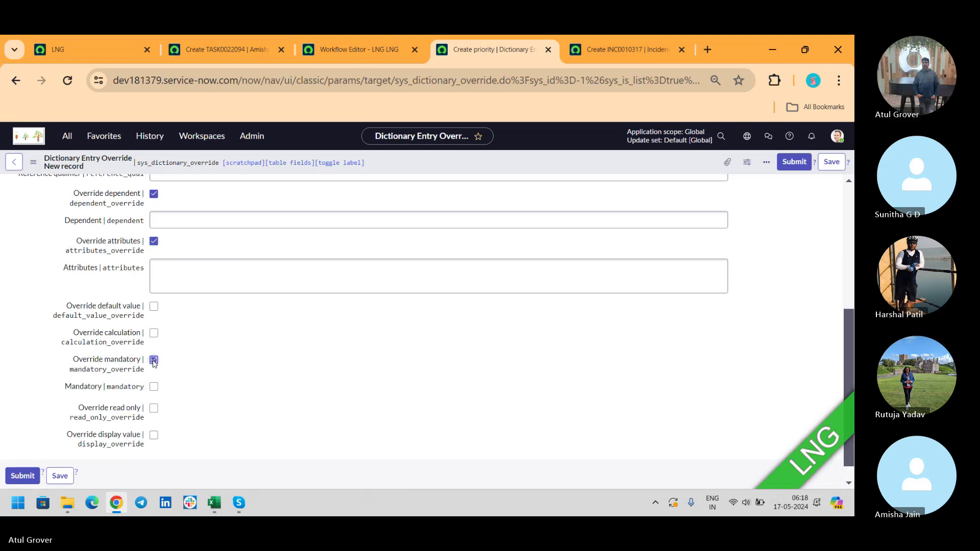
{"action": "left_click", "coordinate": [154, 241]}
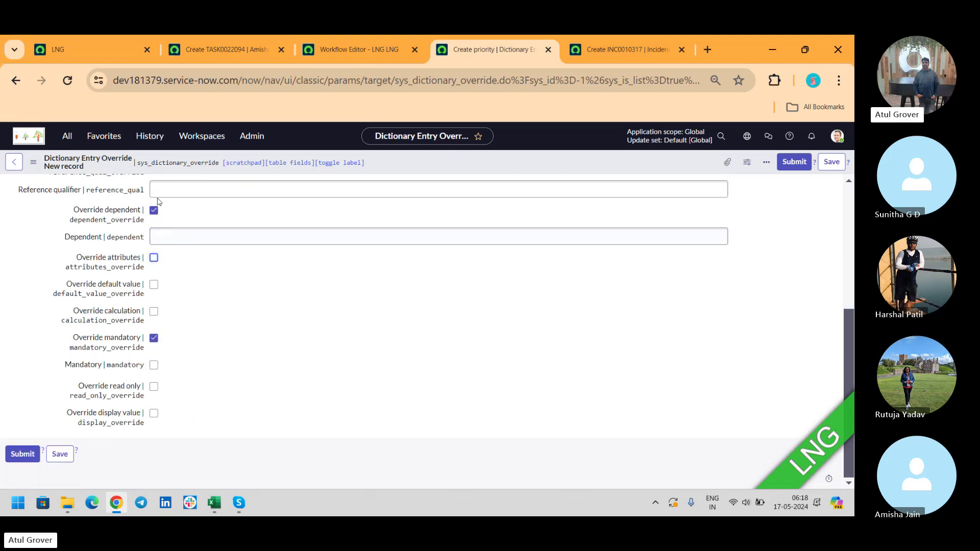
{"action": "left_click", "coordinate": [154, 209]}
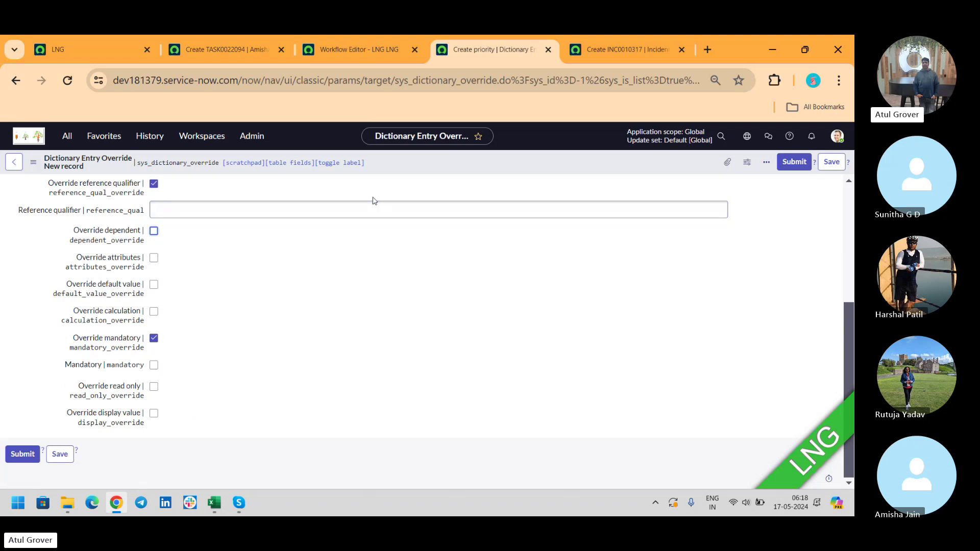
{"action": "left_click", "coordinate": [154, 185]}
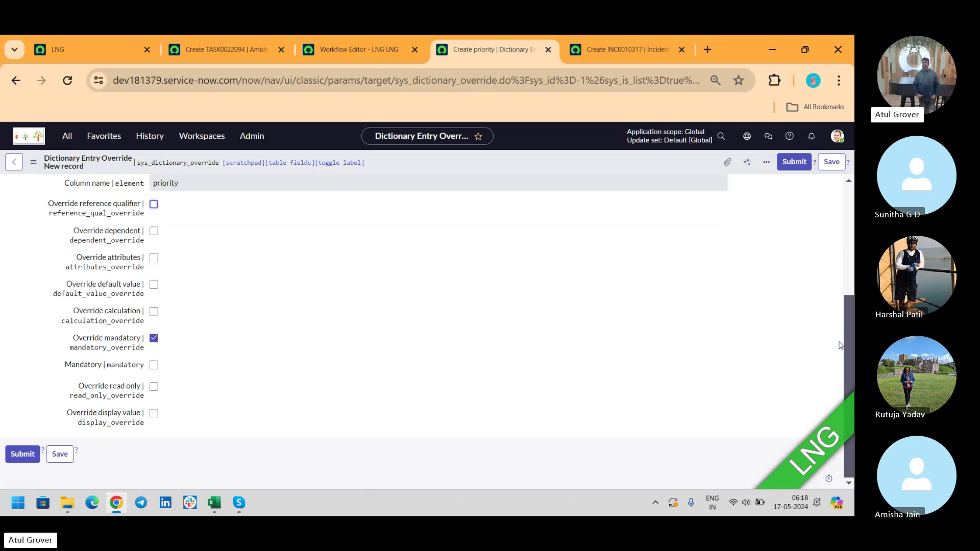
{"action": "left_click_drag", "start_coordinate": [844, 351], "coordinate": [848, 303]}
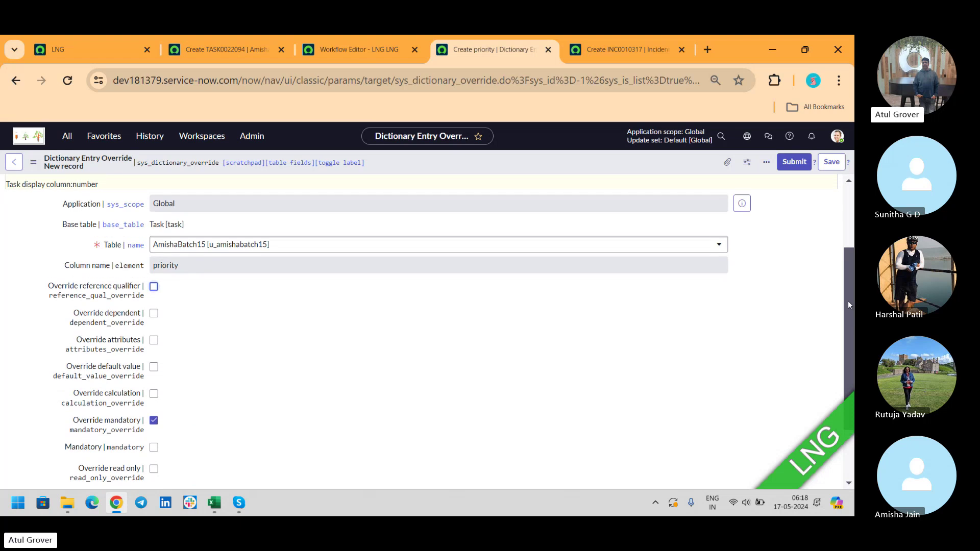
{"action": "key", "text": "alt+Tab"}
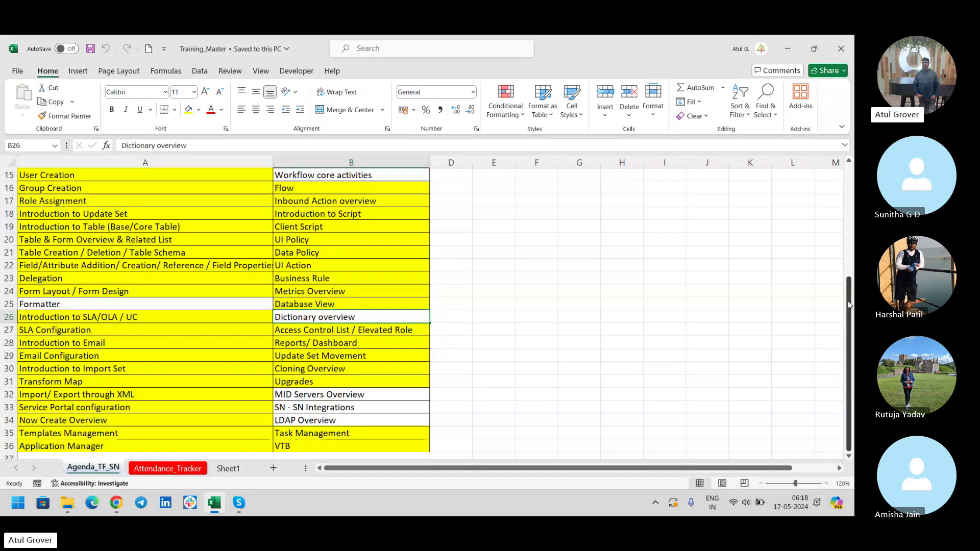
{"action": "key", "text": "alt+Tab"}
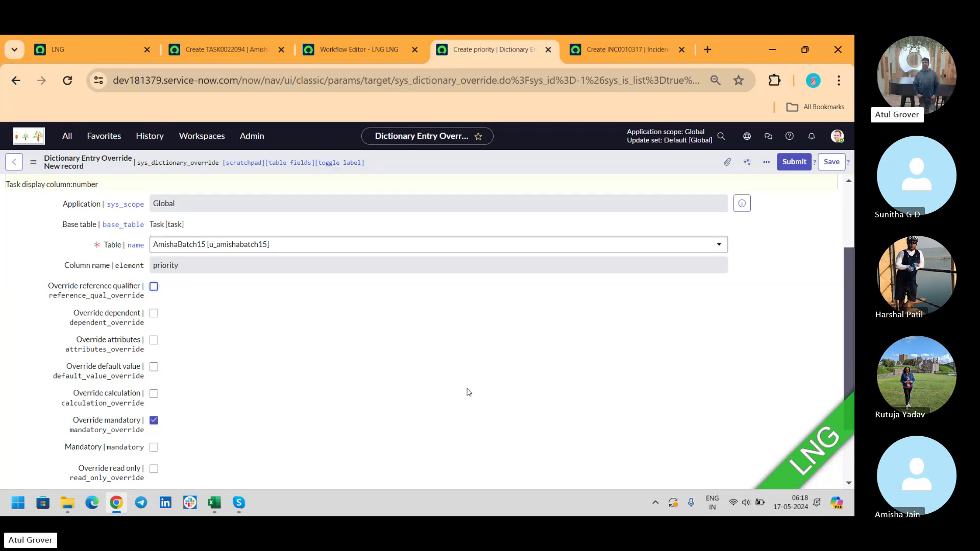
Step: Check the Priority field on the new Batch15 record, enable Mandatory in the priority override, and save the override
{"action": "left_click", "coordinate": [211, 52]}
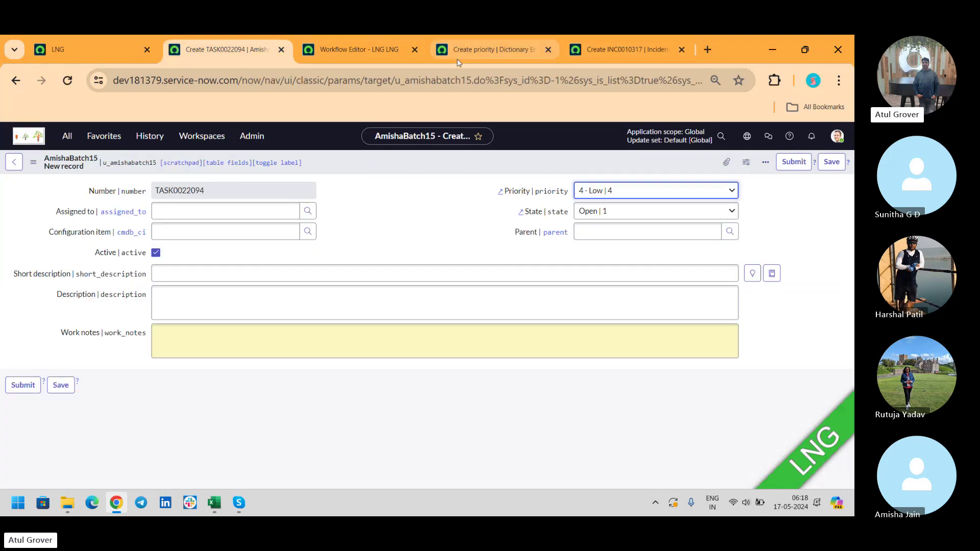
{"action": "left_click", "coordinate": [440, 49]}
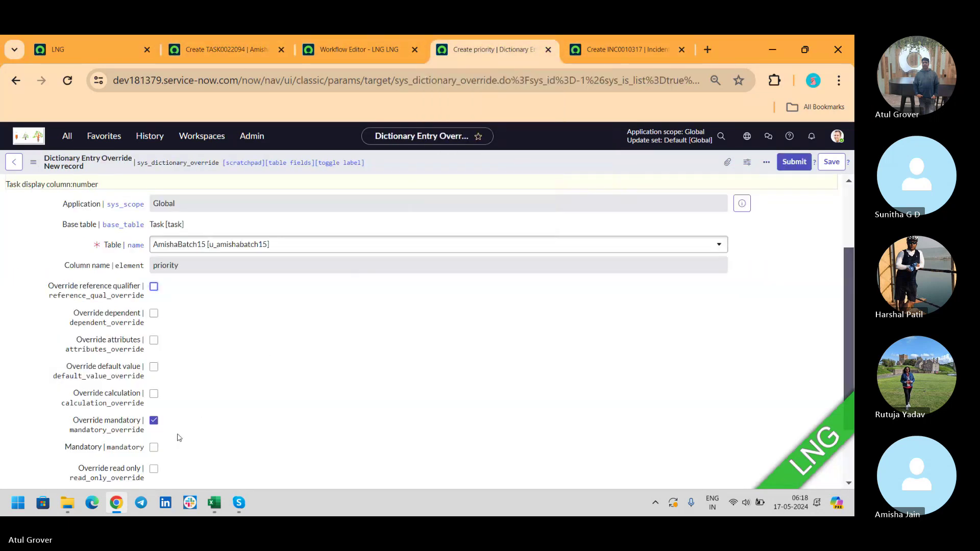
{"action": "left_click", "coordinate": [153, 447]}
{"action": "scroll", "coordinate": [848, 310], "scroll_direction": "down", "scroll_amount": 2}
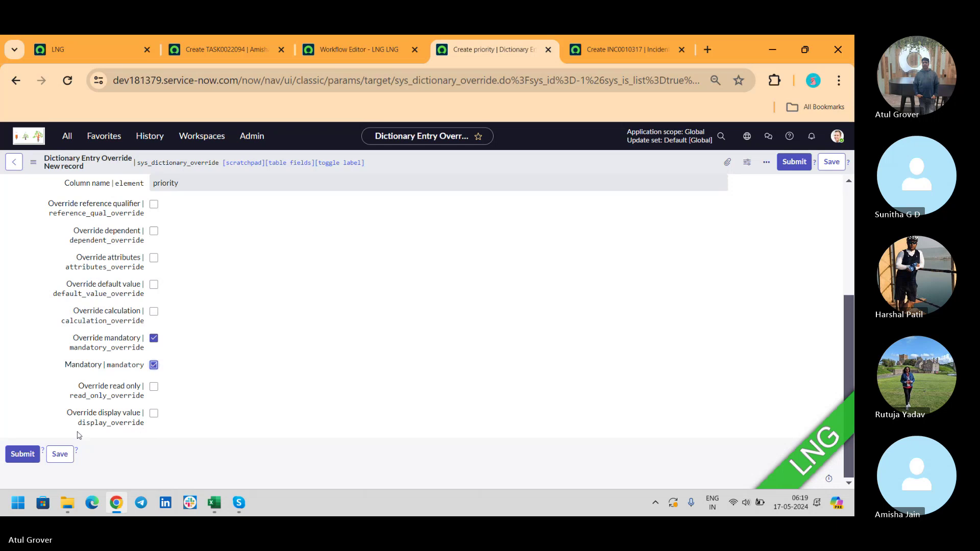
{"action": "left_click", "coordinate": [59, 455]}
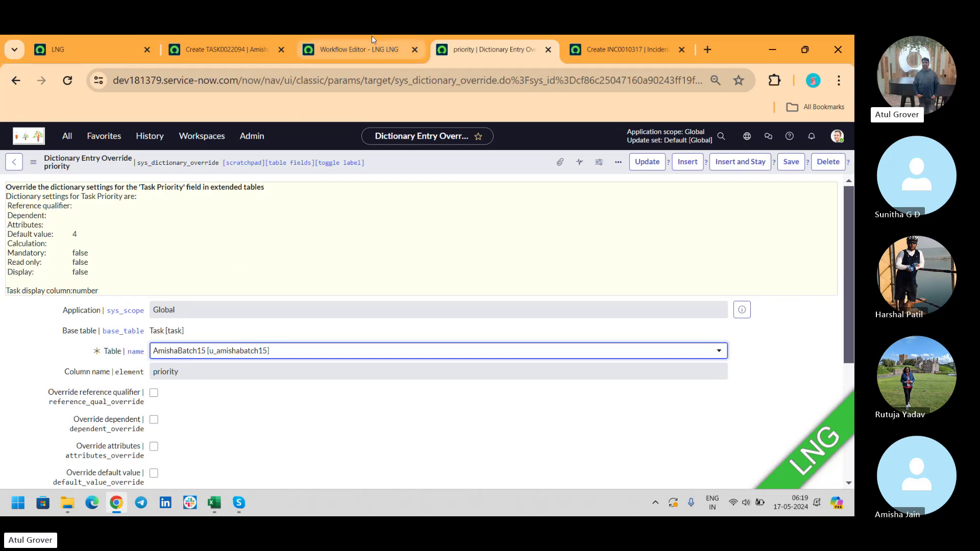
Step: Reload the new Batch15 record form and check whether its Priority field is marked mandatory
{"action": "left_click", "coordinate": [236, 42]}
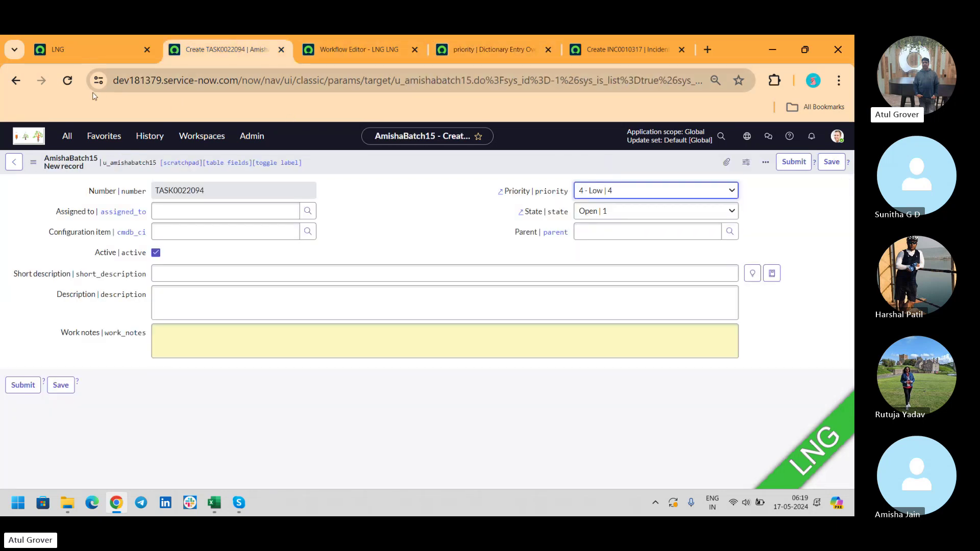
{"action": "left_click", "coordinate": [67, 81]}
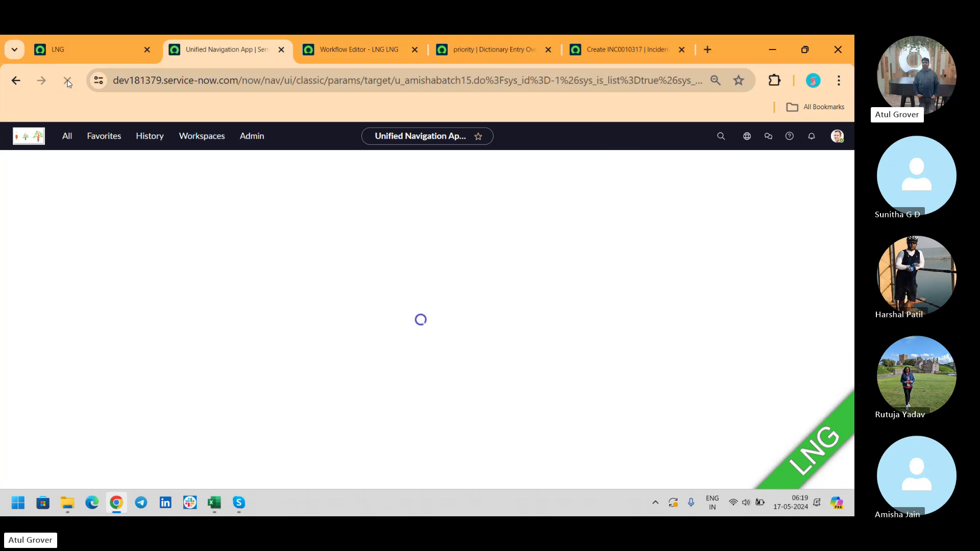
{"action": "left_click", "coordinate": [68, 81]}
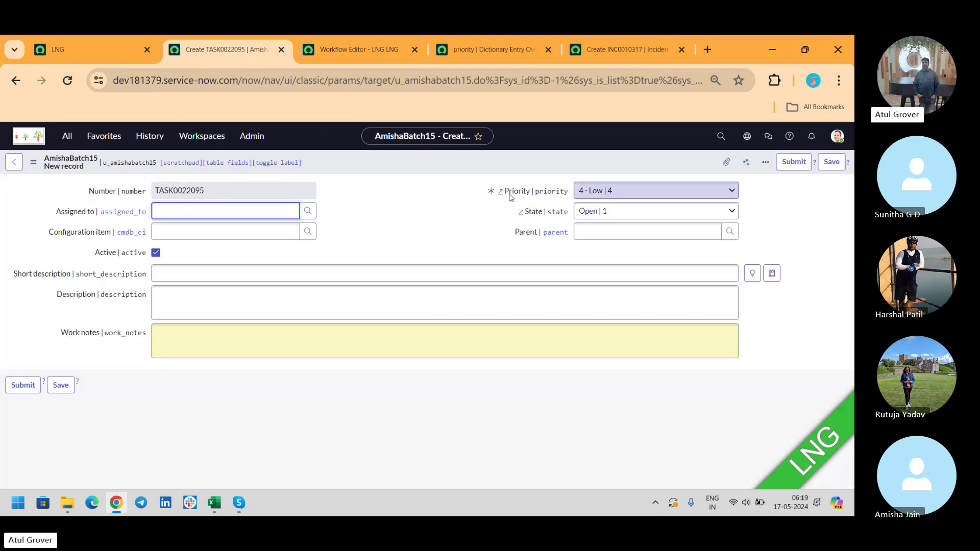
{"action": "mouse_move", "coordinate": [491, 196]}
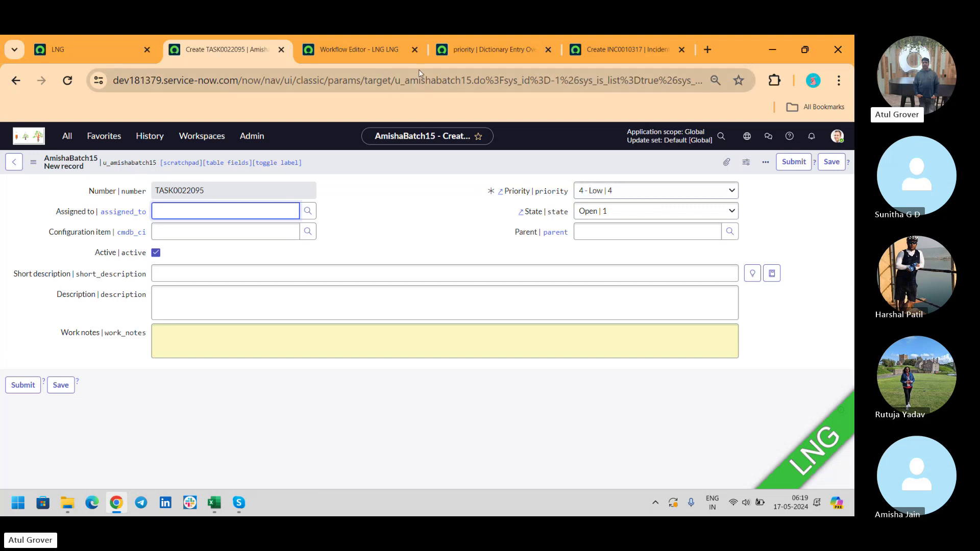
Step: Enable Override default value in the priority override, set the default value to 2 after checking the Priority choices, and save
{"action": "left_click", "coordinate": [495, 51]}
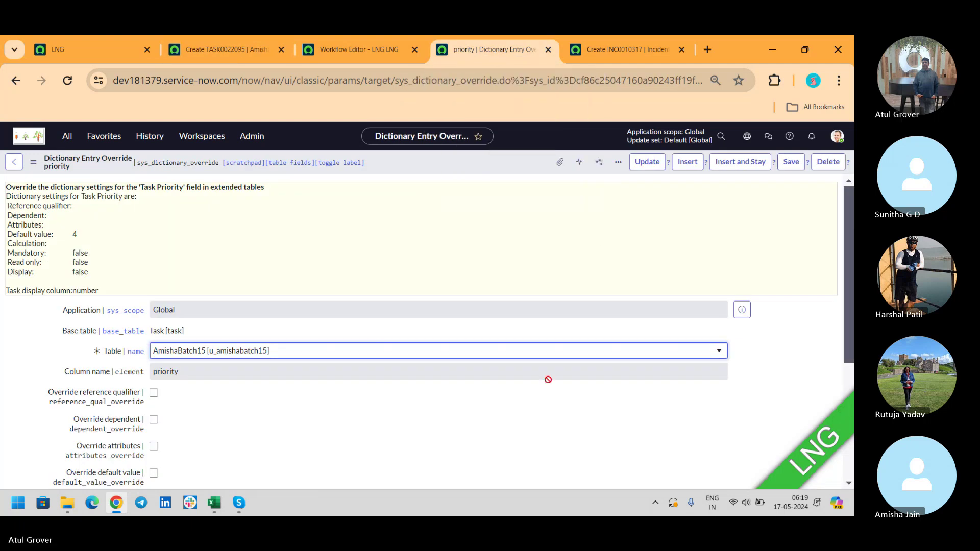
{"action": "left_click_drag", "start_coordinate": [853, 238], "coordinate": [842, 334]}
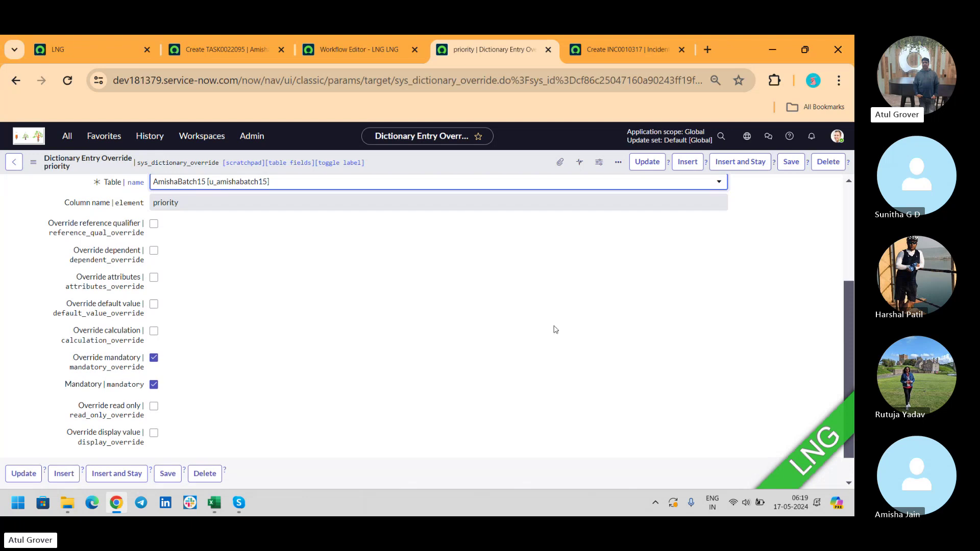
{"action": "left_click", "coordinate": [153, 304]}
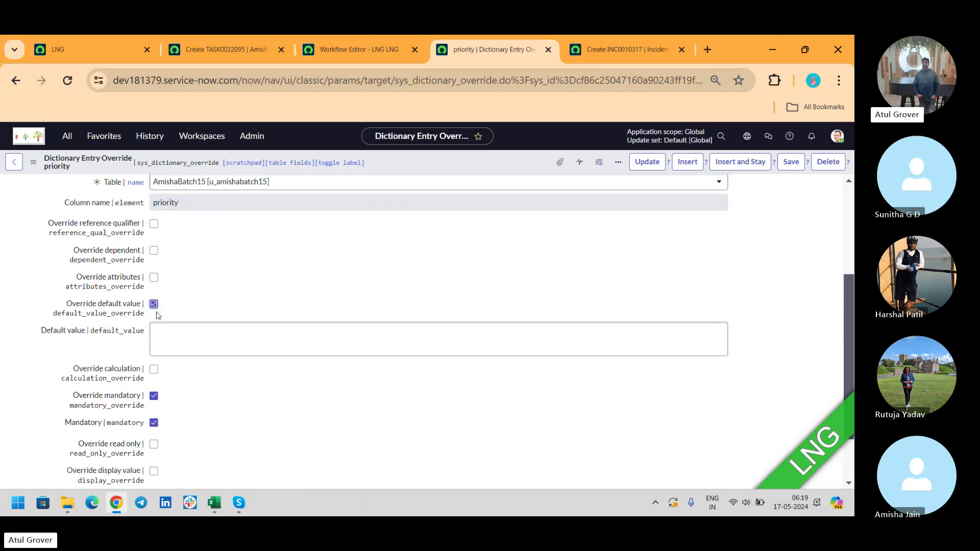
{"action": "left_click", "coordinate": [189, 347]}
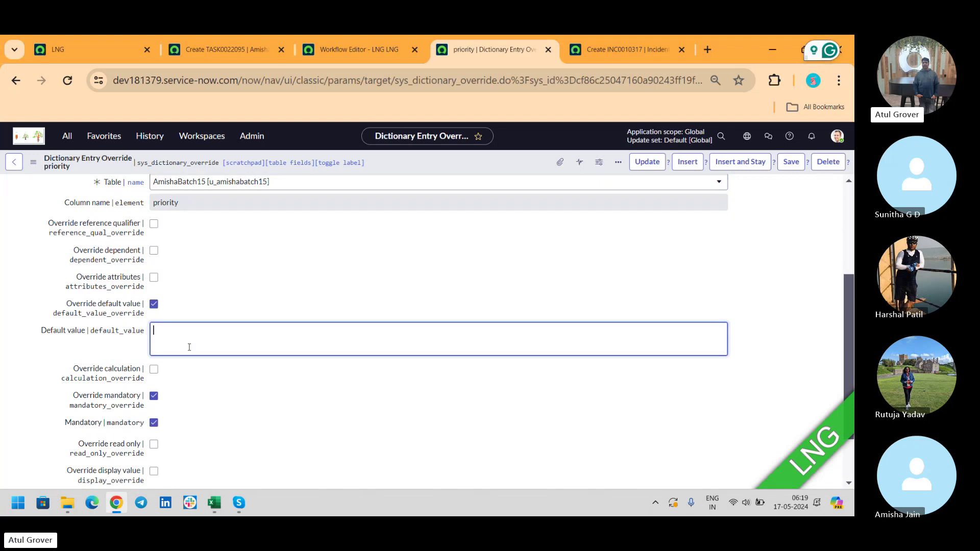
{"action": "left_click", "coordinate": [375, 51]}
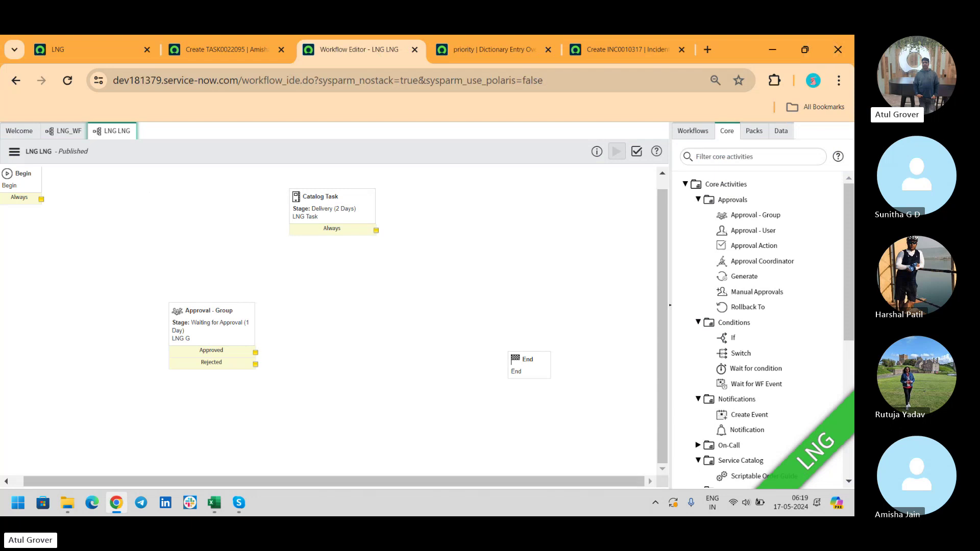
{"action": "left_click", "coordinate": [243, 48]}
{"action": "left_click", "coordinate": [607, 195]}
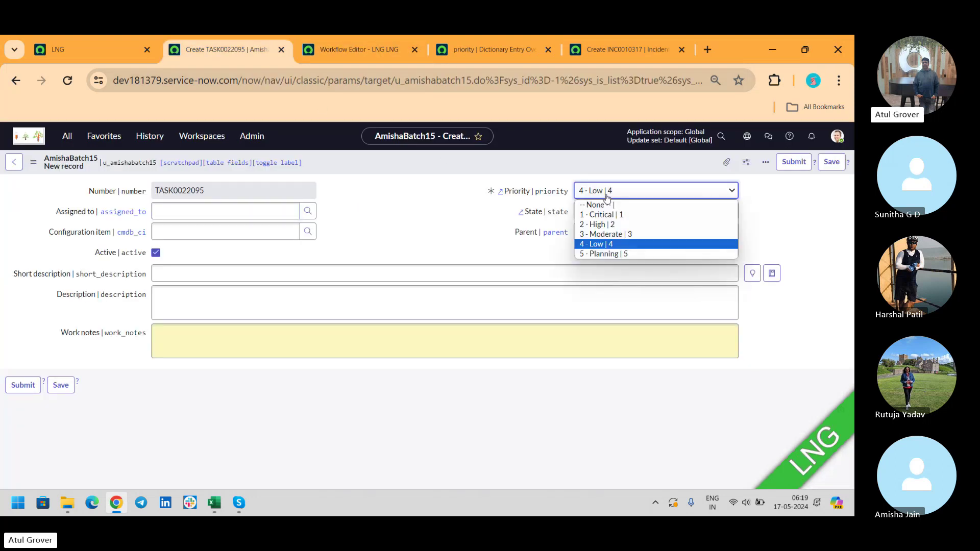
{"action": "left_click", "coordinate": [492, 54]}
{"action": "type", "text": "2"}
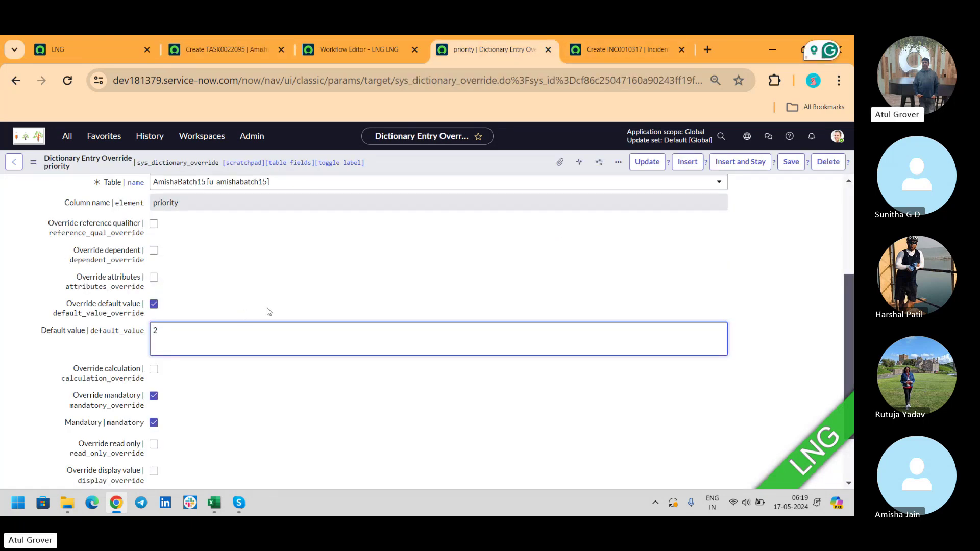
{"action": "left_click", "coordinate": [791, 162]}
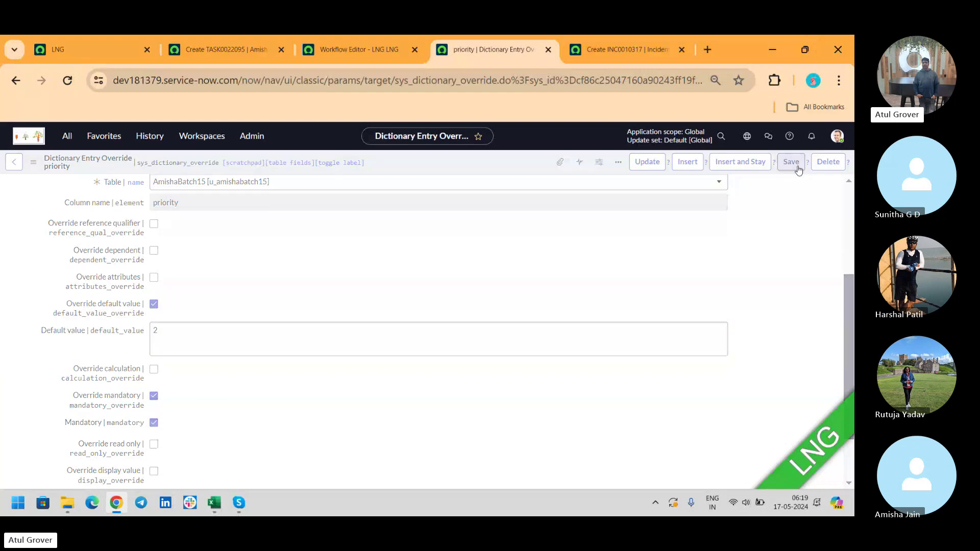
Step: Reload the new Batch15 record form and check which default value its Priority field takes
{"action": "left_click", "coordinate": [229, 44]}
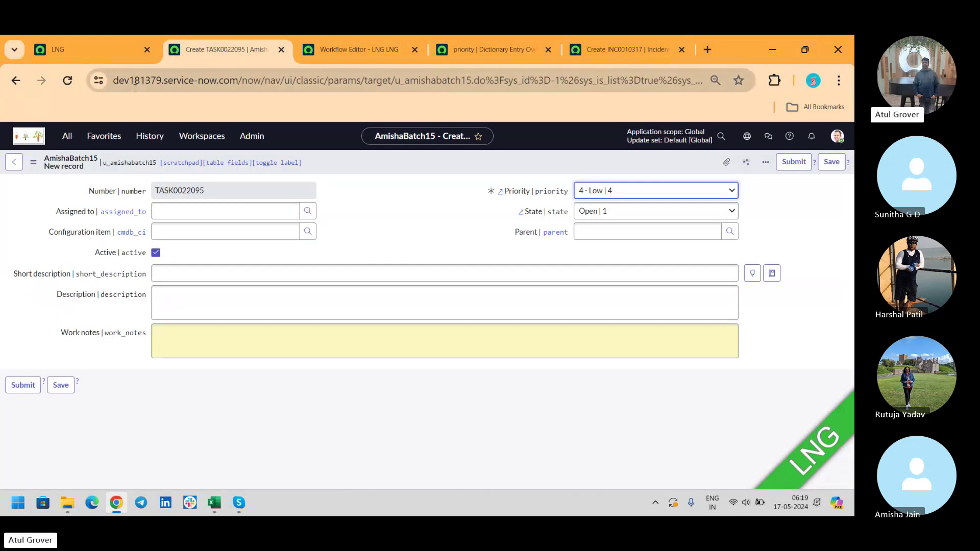
{"action": "left_click", "coordinate": [70, 86]}
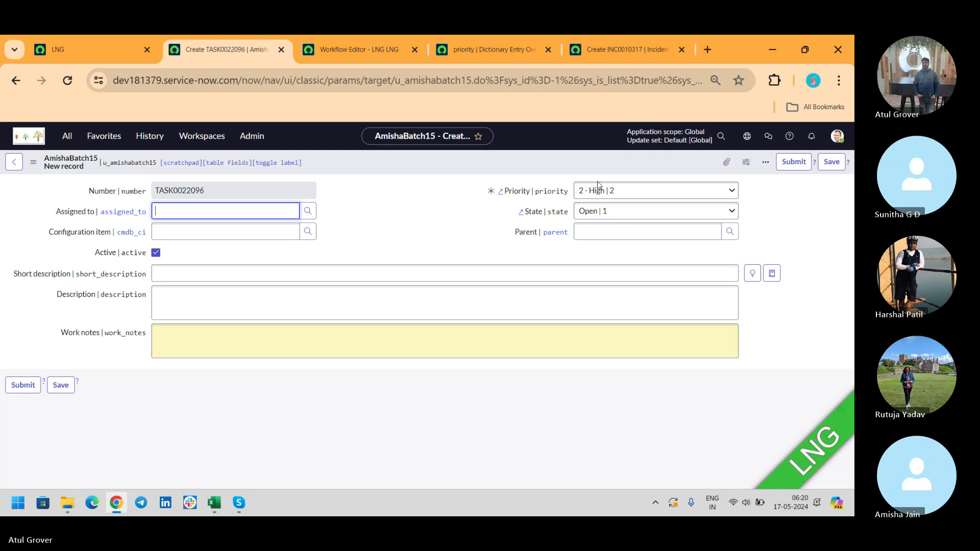
Step: Return to the priority dictionary override and review its default value and mandatory settings against the base Task settings
{"action": "left_click", "coordinate": [501, 53]}
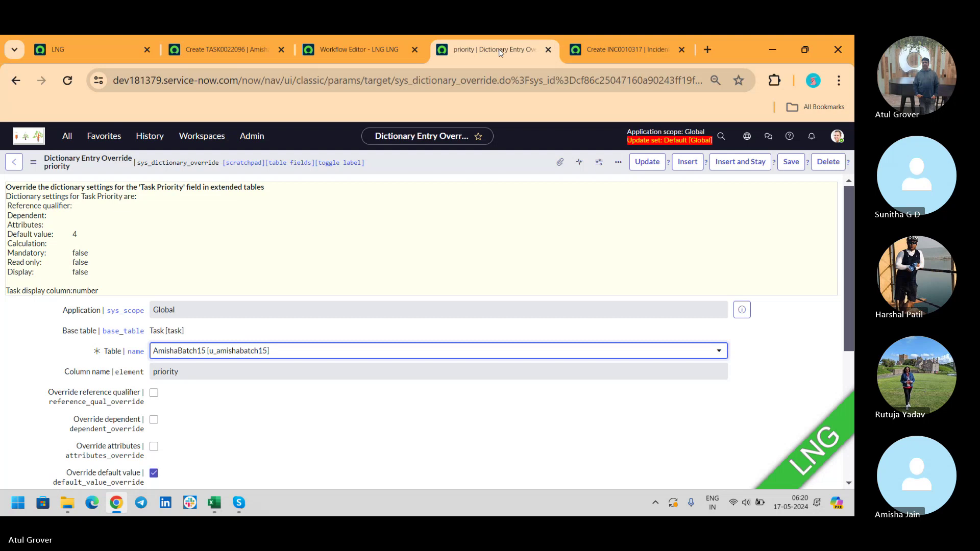
{"action": "key", "text": "alt+Tab"}
{"action": "key", "text": "alt+Tab"}
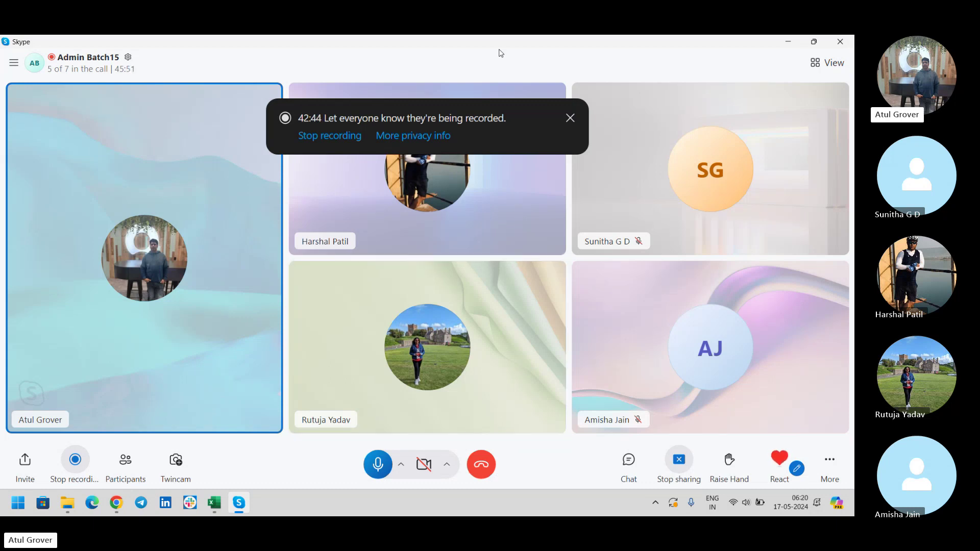
{"action": "key", "text": "alt+Tab"}
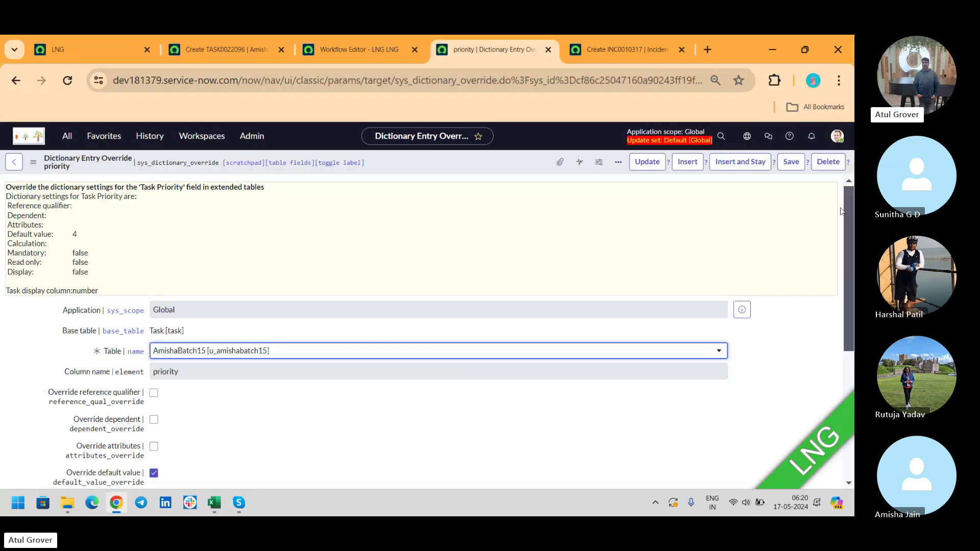
{"action": "left_click_drag", "start_coordinate": [850, 216], "coordinate": [847, 283]}
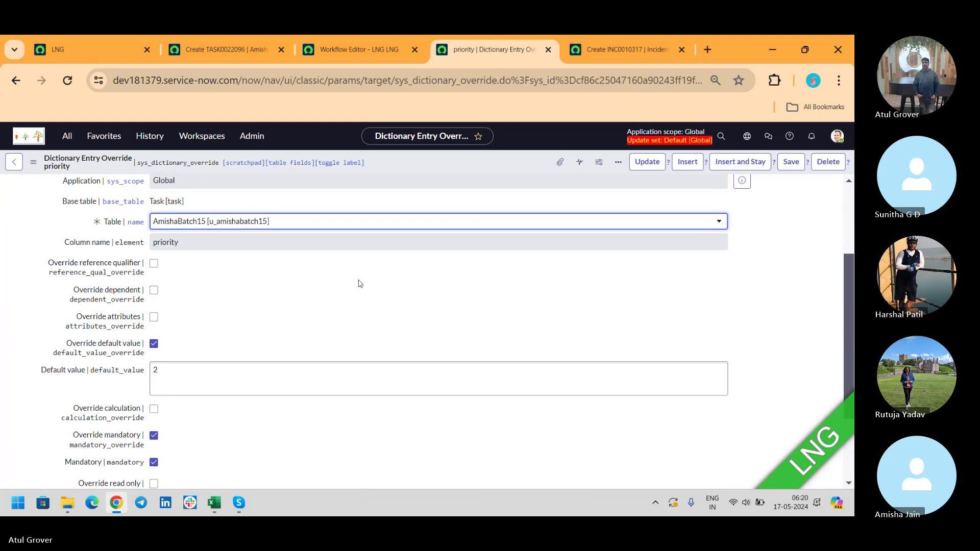
Step: Switch to Notepad and add the line "Task -- Pri -- 4" below the Access Control List note
{"action": "key", "text": "super"}
{"action": "type", "text": "note"}
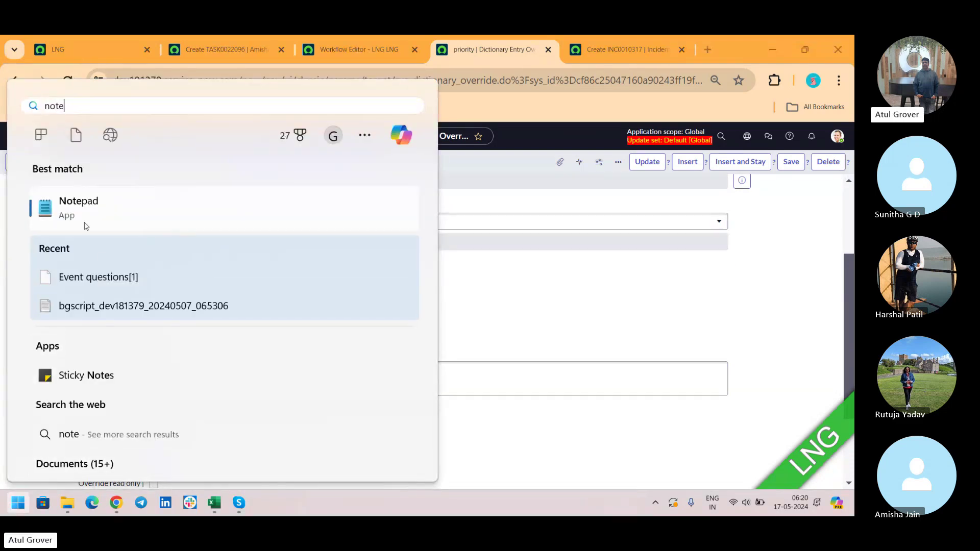
{"action": "left_click", "coordinate": [87, 226]}
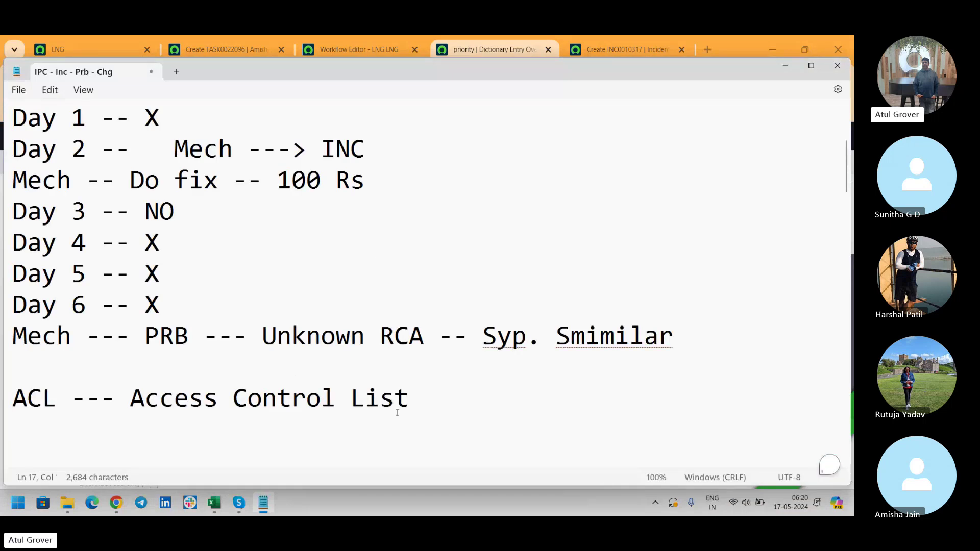
{"action": "type", "text": "Task -- Pri "}
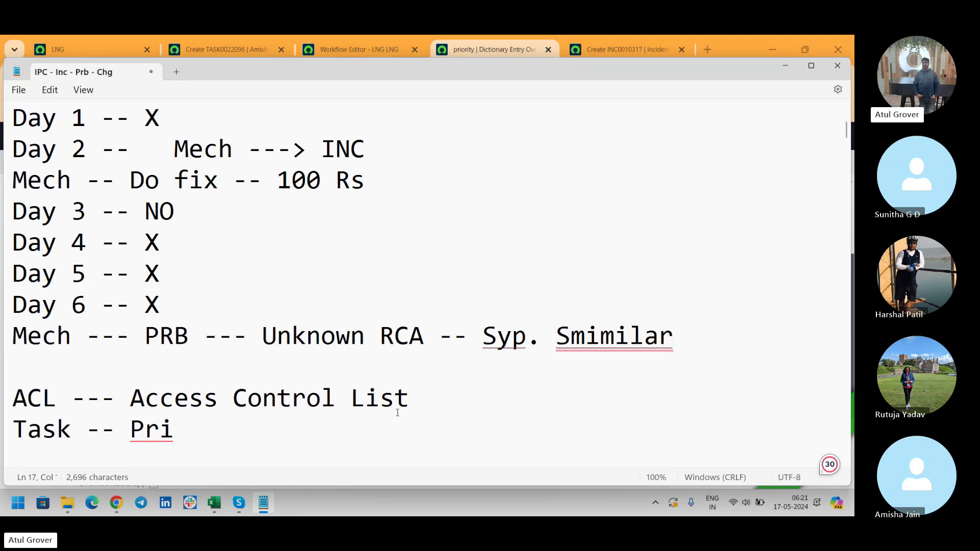
{"action": "type", "text": "-- "}
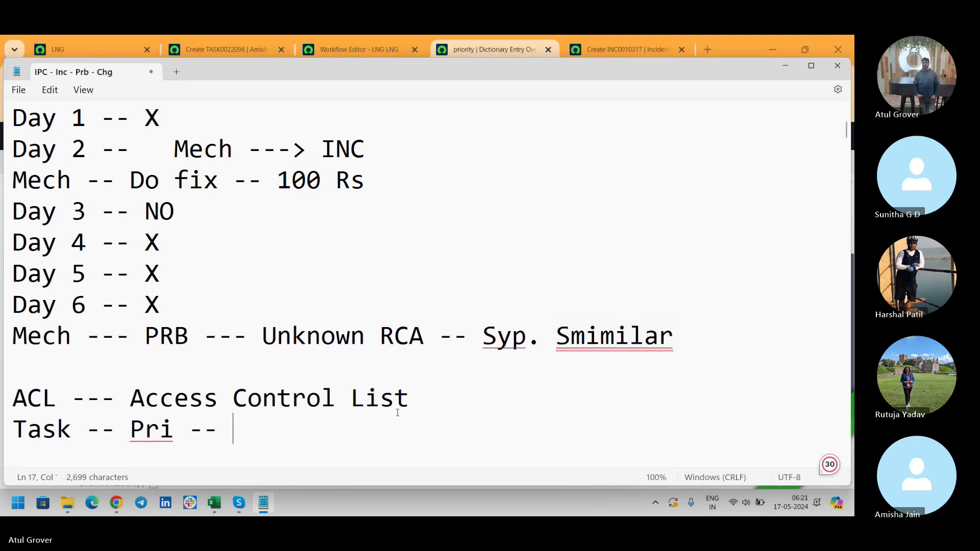
{"action": "type", "text": "4"}
Step: Start a new line below the Task priority note with "Ru--- x_r -"
{"action": "key", "text": "Return"}
{"action": "type", "text": "Ru--- "}
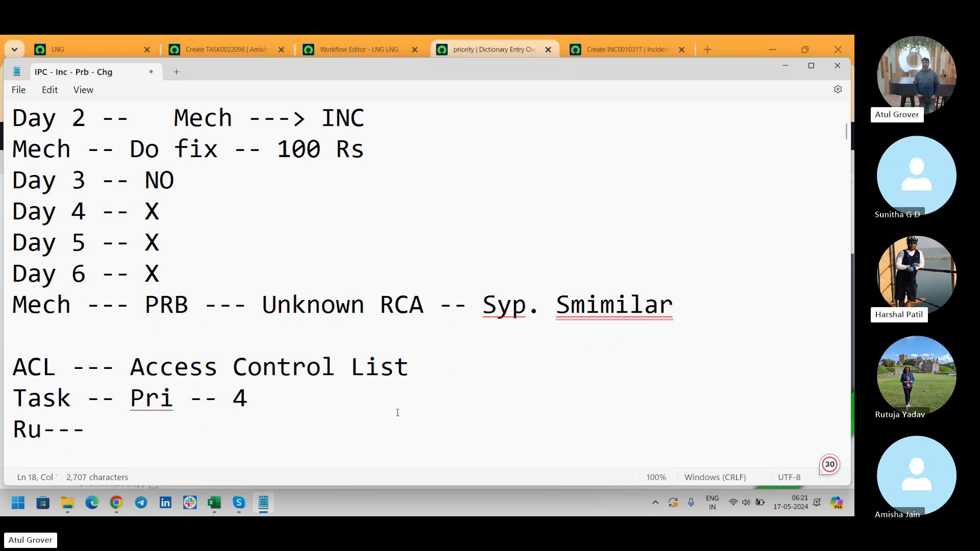
{"action": "type", "text": "x_r"}
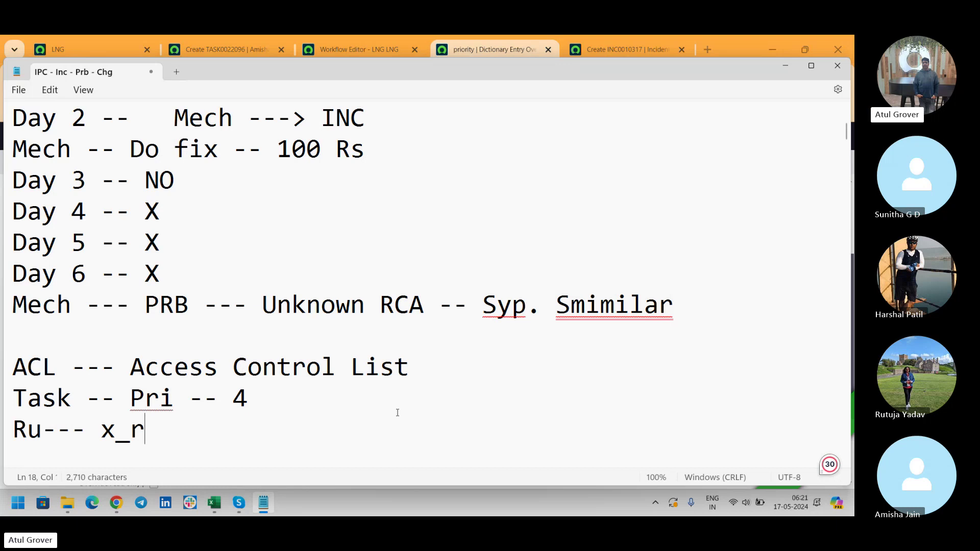
{"action": "type", "text": "  -"}
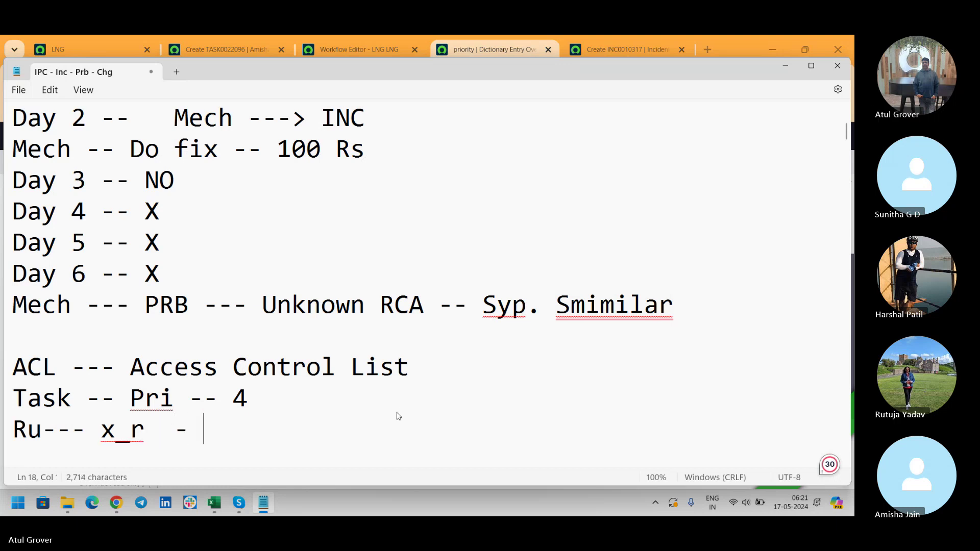